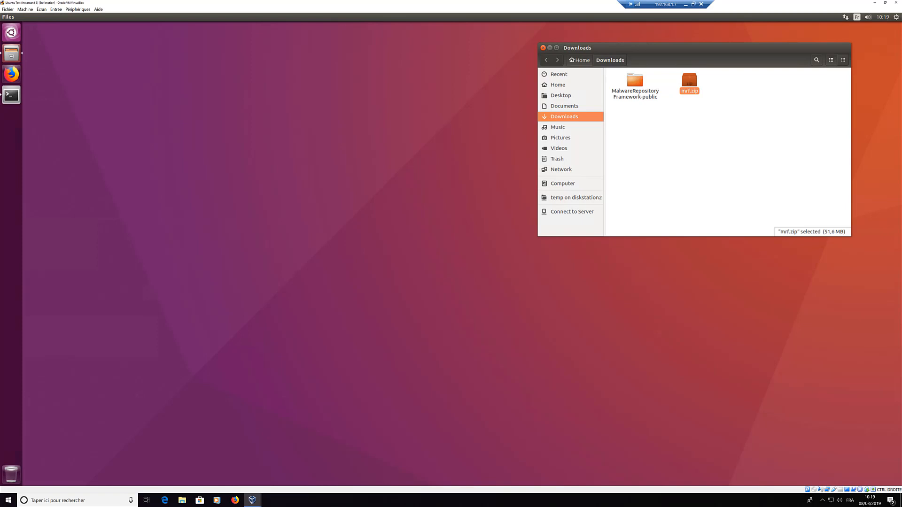
Step: Check mrf.zip and the extracted MalwareRepositoryFramework-public folder in Downloads, then launch Firefox
click(703, 154)
click(687, 81)
click(635, 81)
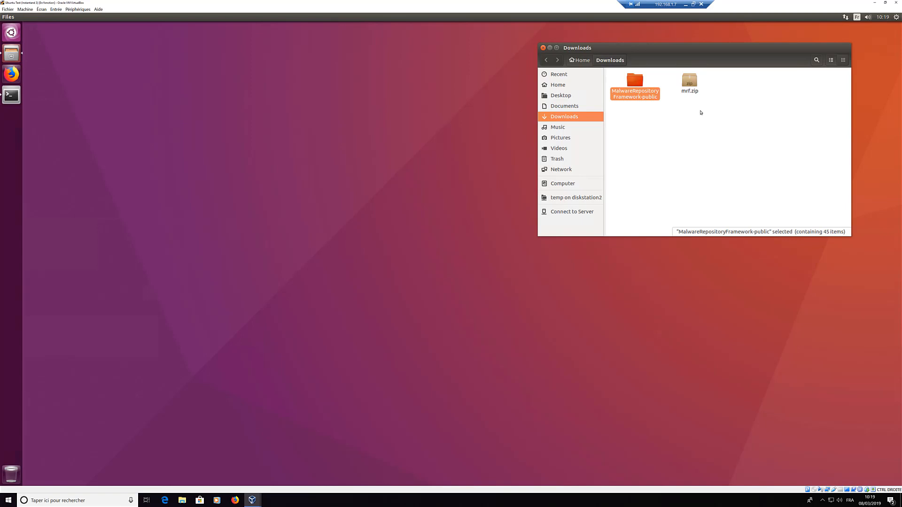
click(308, 126)
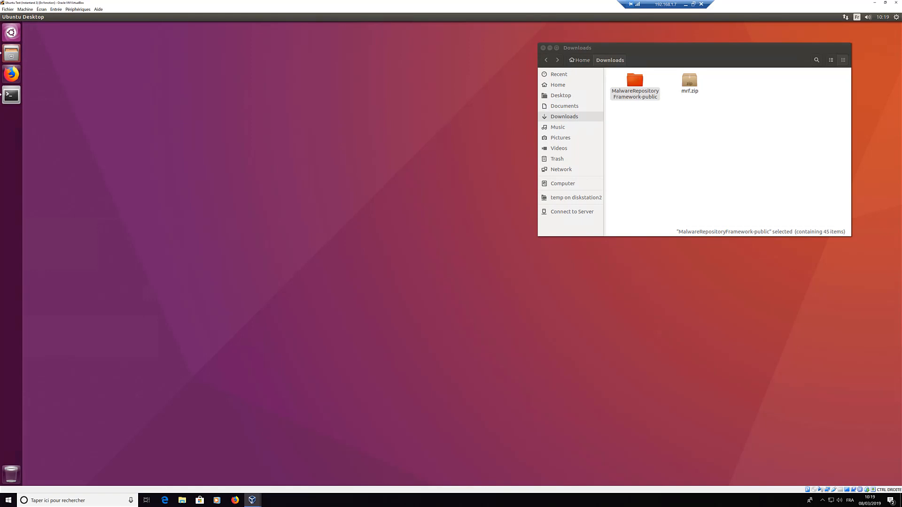
click(626, 136)
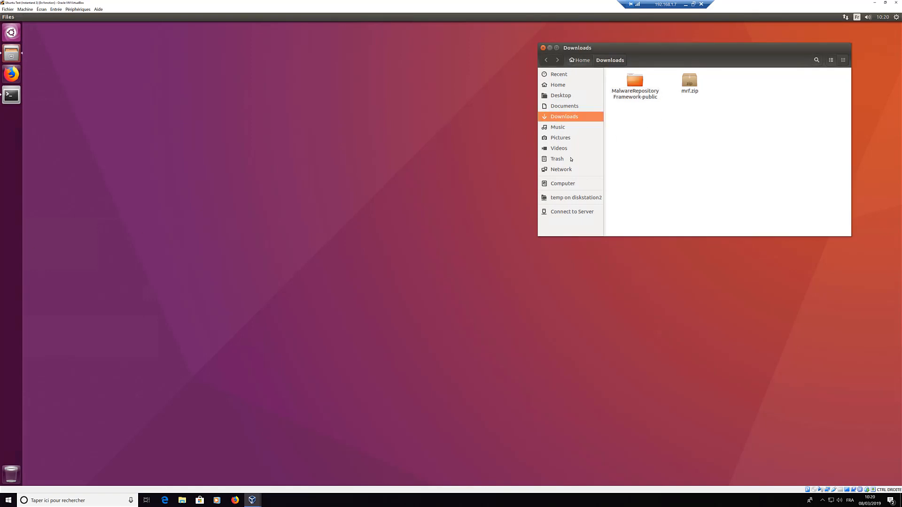
click(12, 75)
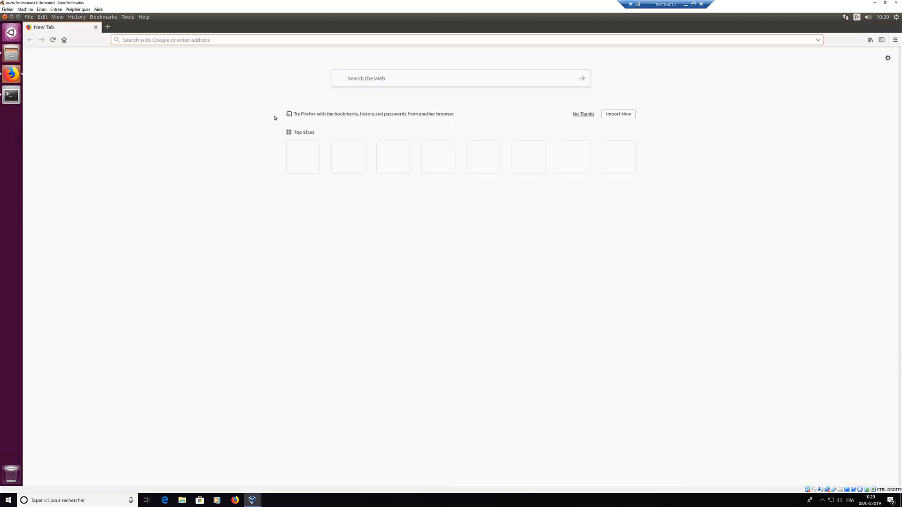
Step: Go to adlice.com/docs/mrf and open the Installation section's Prerequisites article
text(adlic)
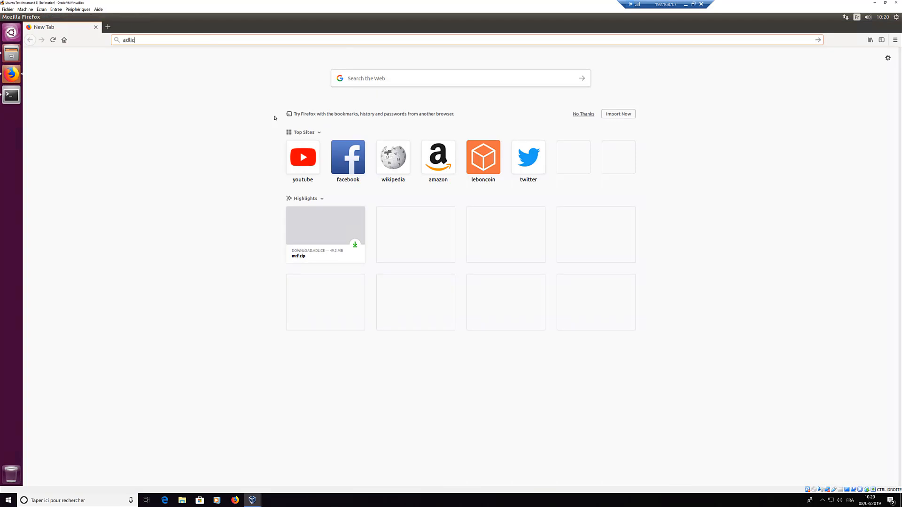
text(e.com/docs/)
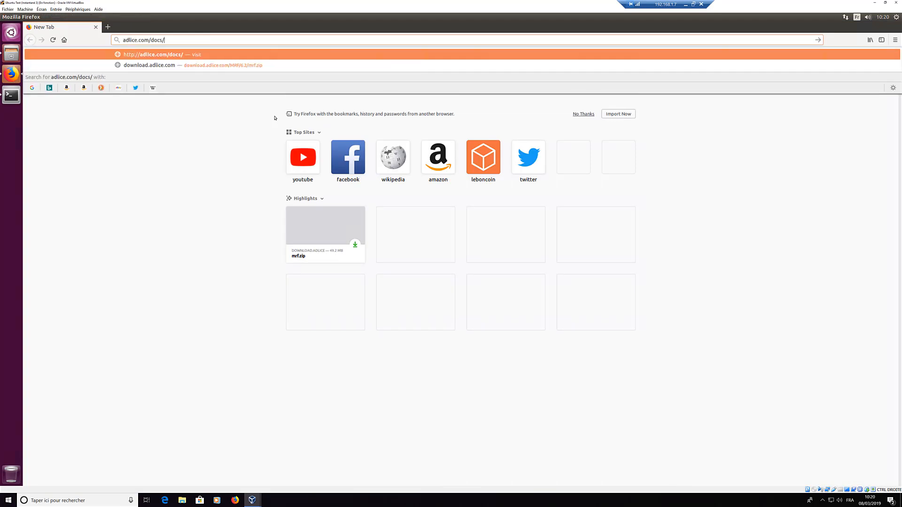
text(mrf)
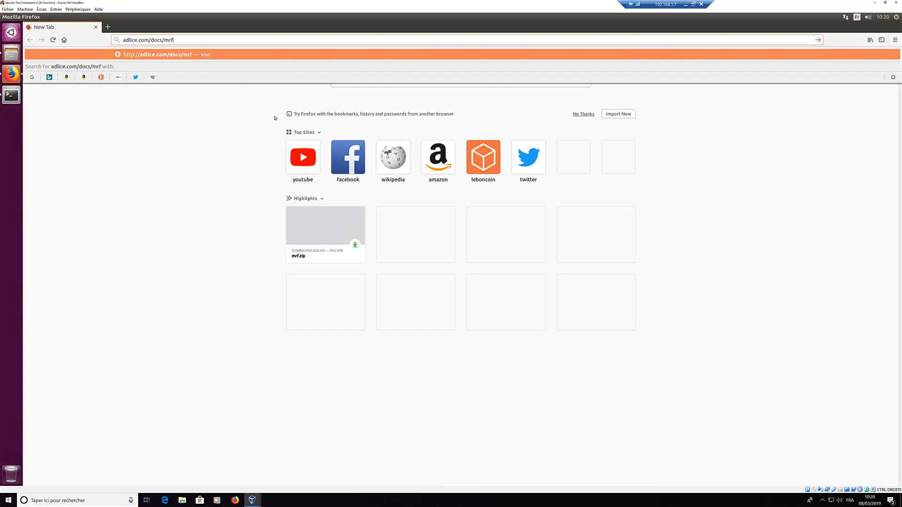
key(Return)
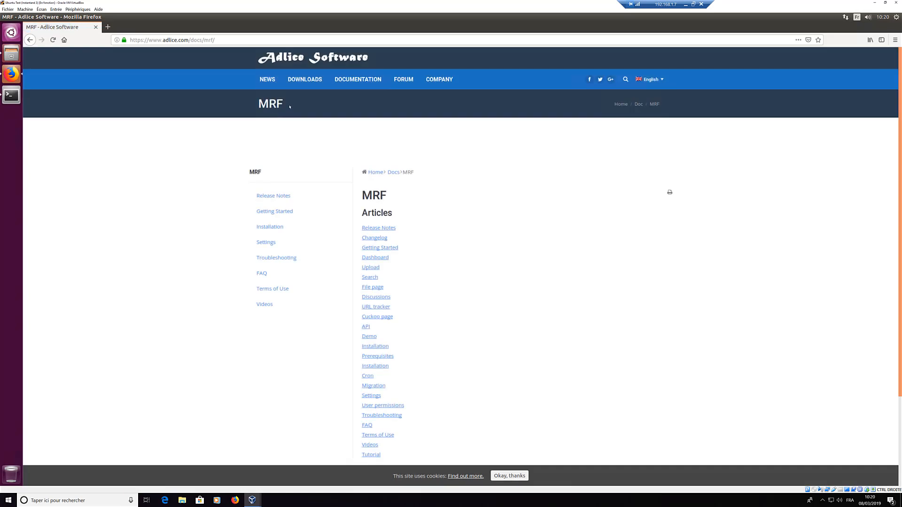
click(275, 229)
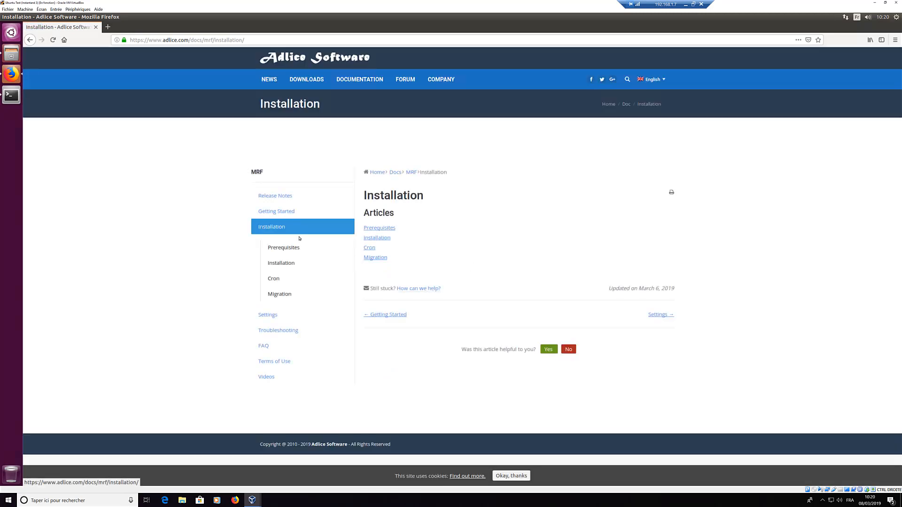
click(371, 229)
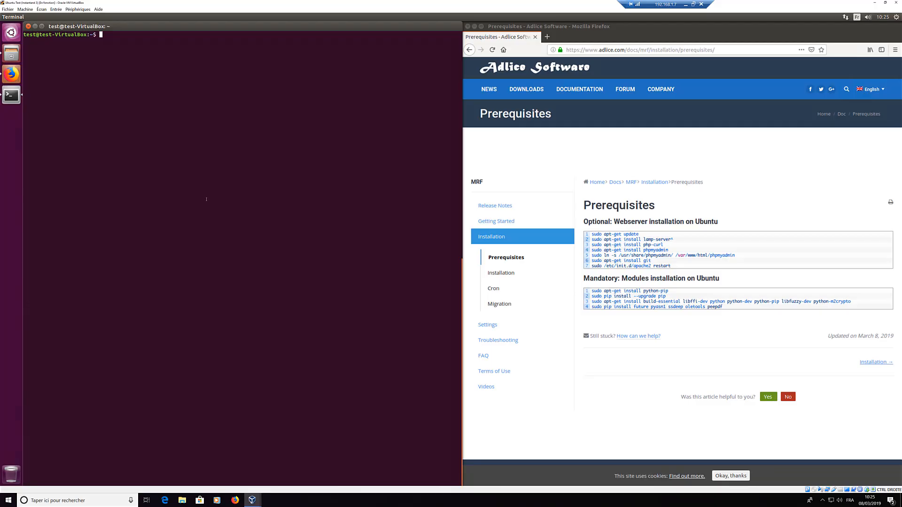
Step: Run sudo apt-get update and install the LAMP server, confirming the sudo password and package prompts
triple_click(614, 234)
key(ctrl+c)
click(348, 196)
key(ctrl+shift+v)
key(Return)
key(Return)
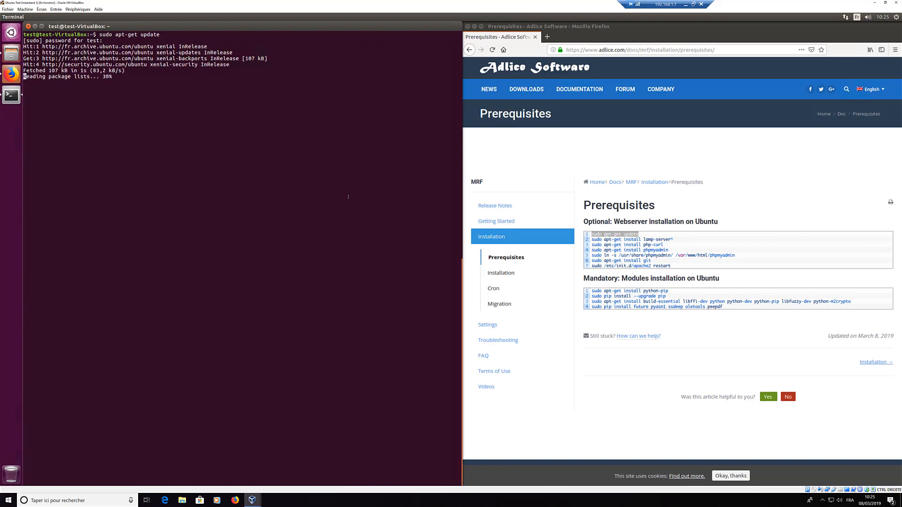
triple_click(632, 239)
key(ctrl+c)
click(277, 210)
key(ctrl+shift+v)
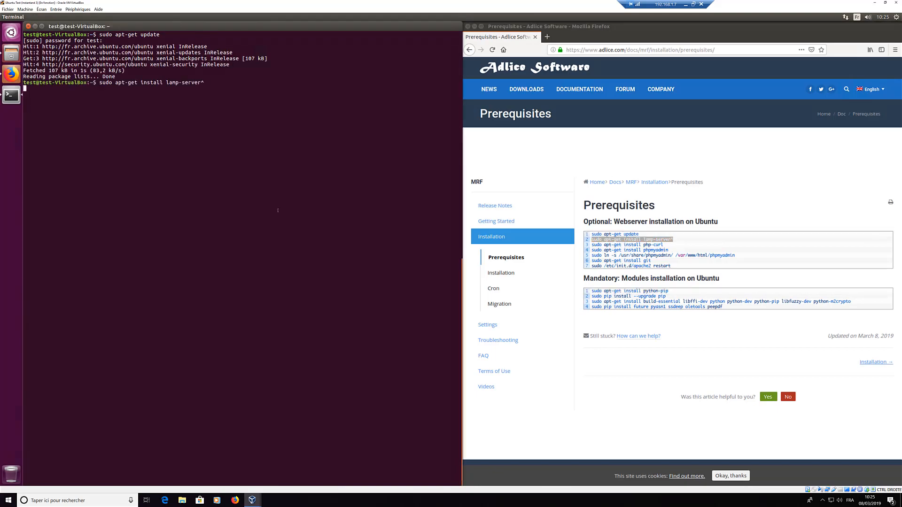
key(Return)
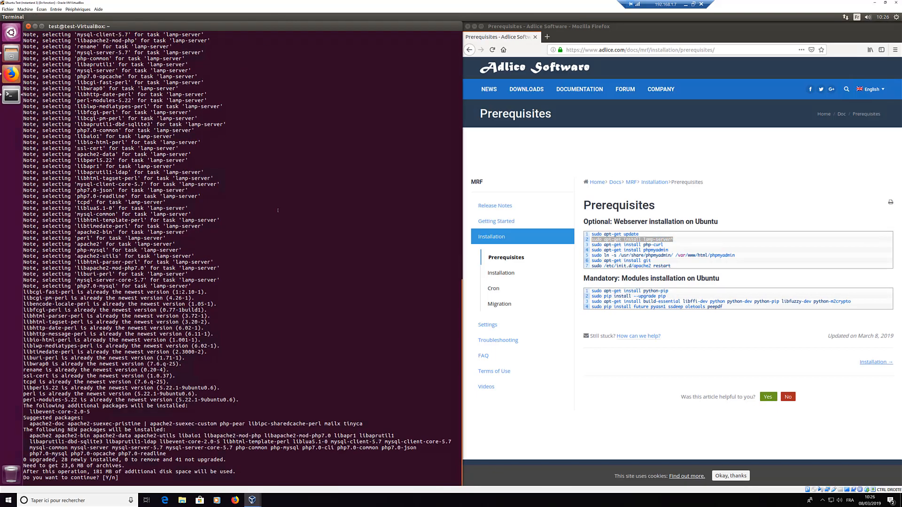
key(Return)
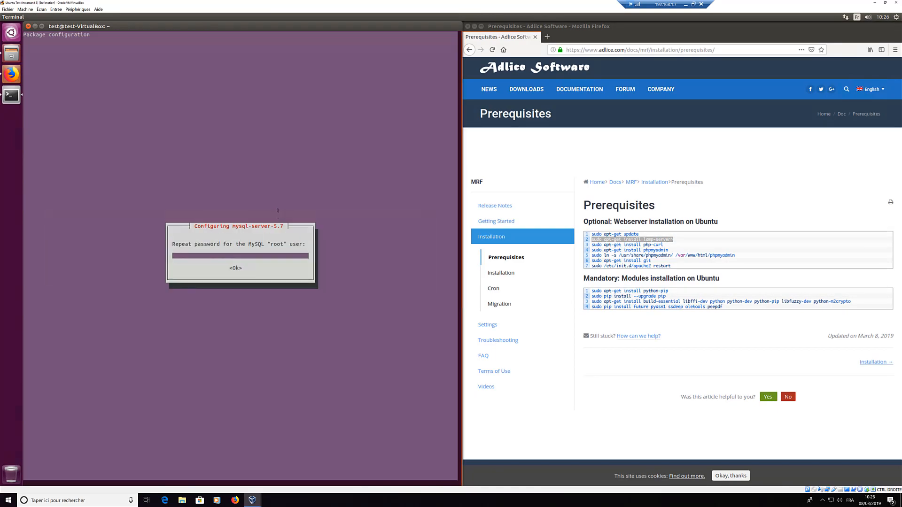
key(Return)
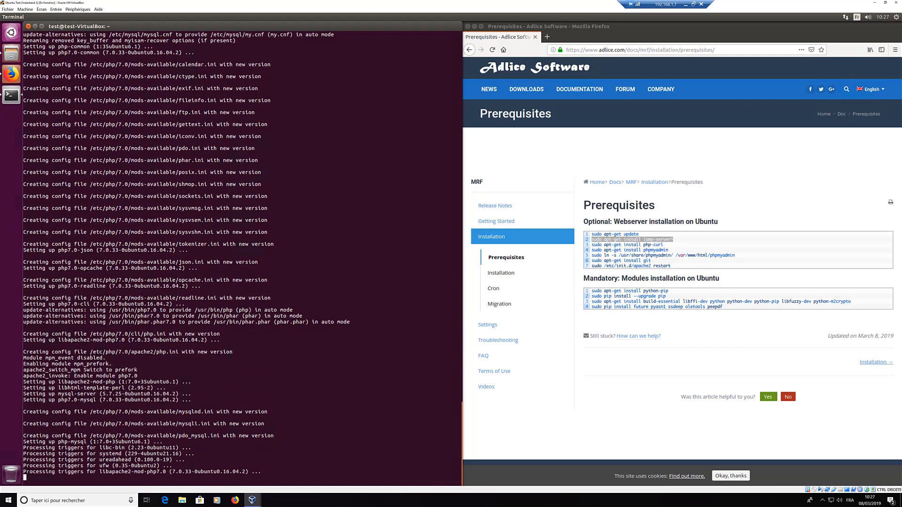
Step: Install php-curl from the page's command, answering y
drag(592, 245, 663, 246)
key(ctrl+c)
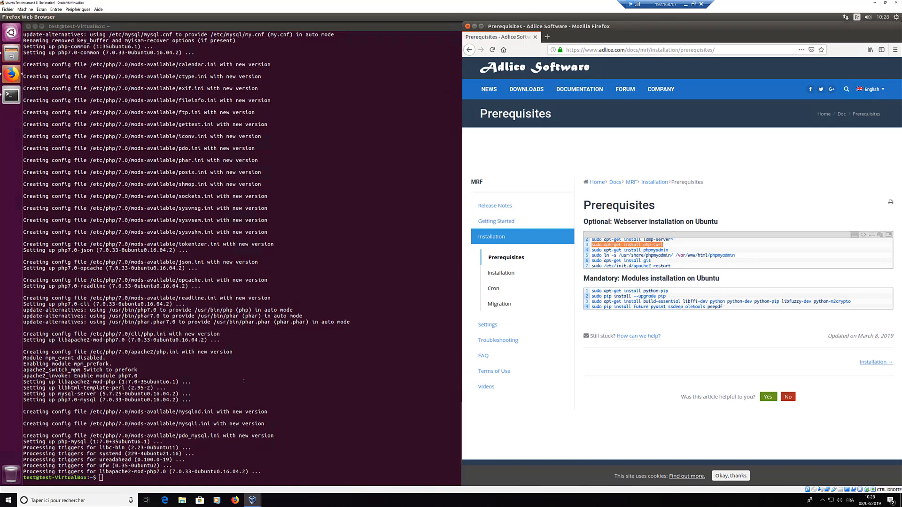
click(245, 380)
key(ctrl+shift+v)
key(Return)
text(y)
Step: Install phpMyAdmin, answering y and accepting the web server choice
key(Return)
drag(591, 250, 668, 251)
key(ctrl+c)
click(369, 302)
key(ctrl+shift+v)
key(Return)
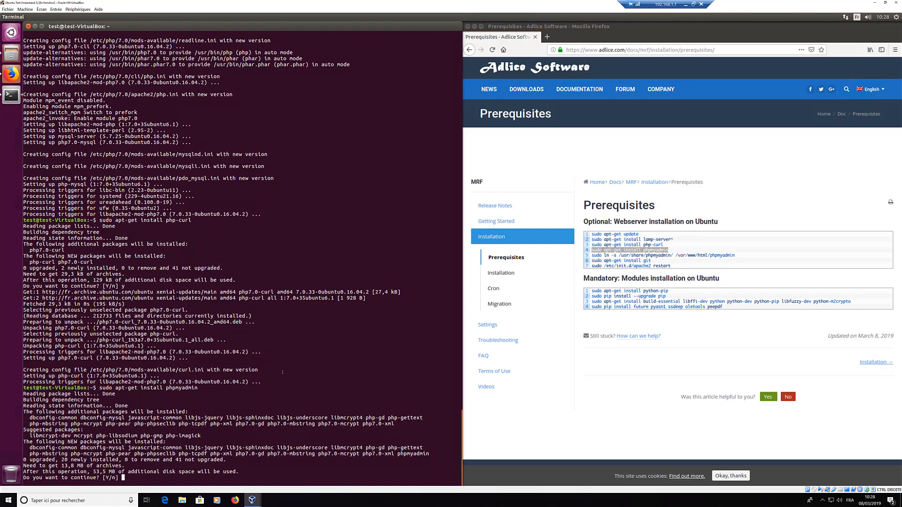
text(y)
key(Return)
key(Return)
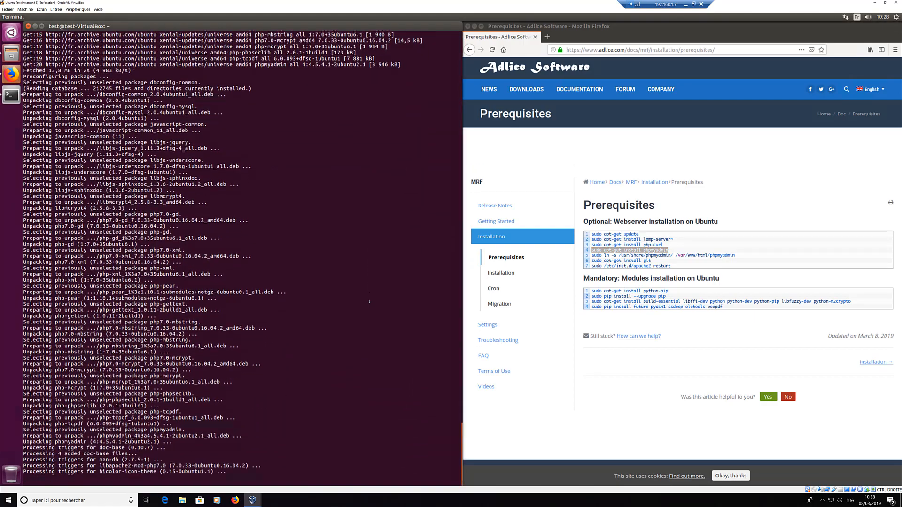
Step: Accept phpMyAdmin's database configuration and link phpMyAdmin into /var/www/html
drag(592, 256, 743, 258)
key(ctrl+c)
click(262, 250)
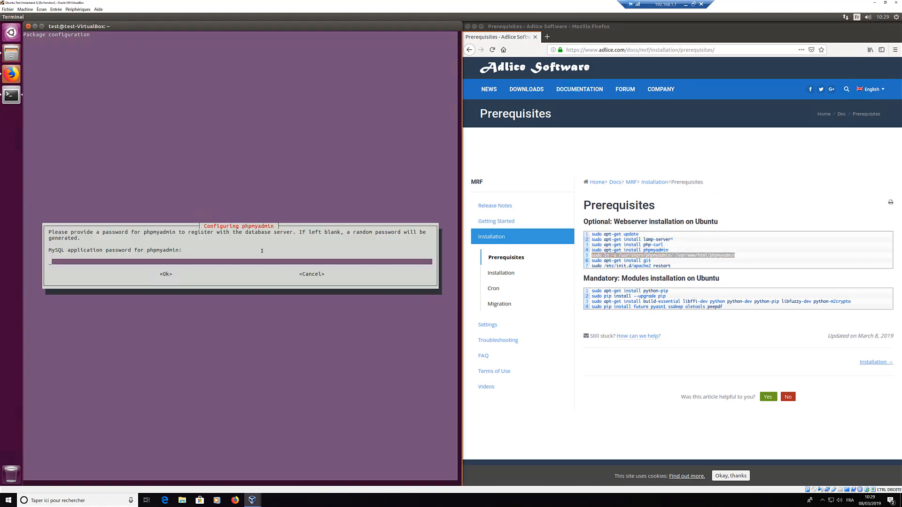
key(Return)
middle_click(301, 305)
key(Return)
Step: Run the git install and Apache restart, then start installing python-pip
drag(591, 261, 672, 266)
middle_click(280, 363)
key(Return)
drag(592, 291, 669, 292)
middle_click(399, 360)
key(Return)
Step: Confirm the python-pip install and upgrade pip
text(y)
key(Return)
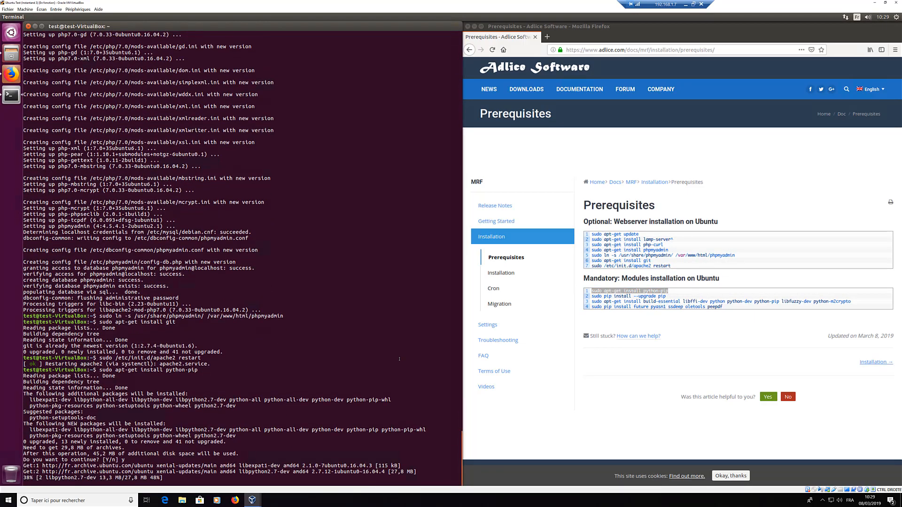
click(669, 296)
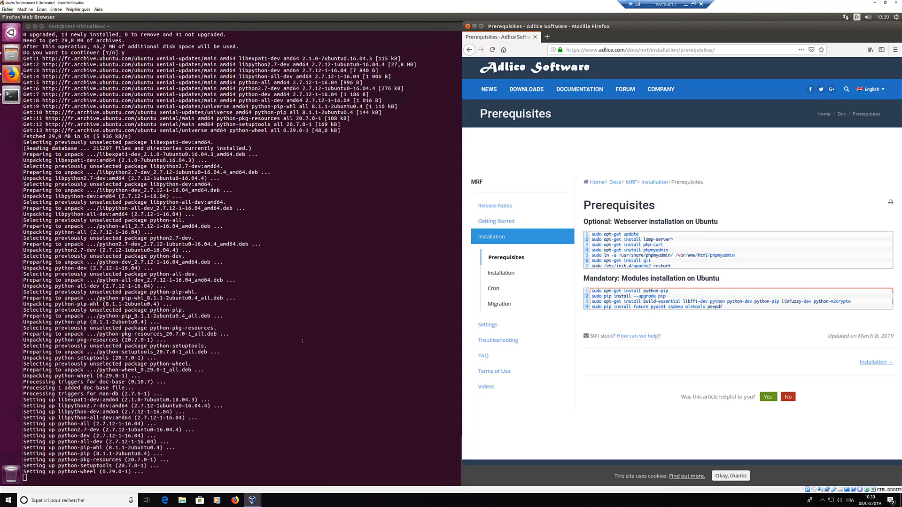
middle_click(303, 341)
drag(592, 301, 851, 302)
middle_click(281, 458)
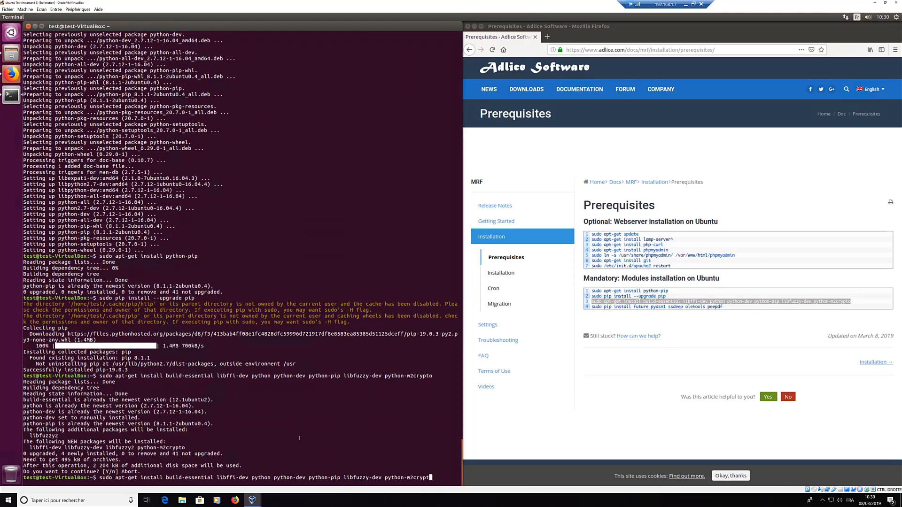
key(BackSpace)
key(BackSpace)
key(BackSpace)
key(BackSpace)
key(BackSpace)
key(BackSpace)
key(BackSpace)
key(BackSpace)
key(BackSpace)
key(BackSpace)
key(BackSpace)
key(BackSpace)
key(BackSpace)
key(BackSpace)
key(BackSpace)
key(BackSpace)
key(BackSpace)
key(BackSpace)
key(BackSpace)
key(BackSpace)
key(Up)
key(Up)
key(Return)
Step: Install the build dependencies, confirming with y
key(Up)
key(Up)
key(Return)
text(y)
key(Return)
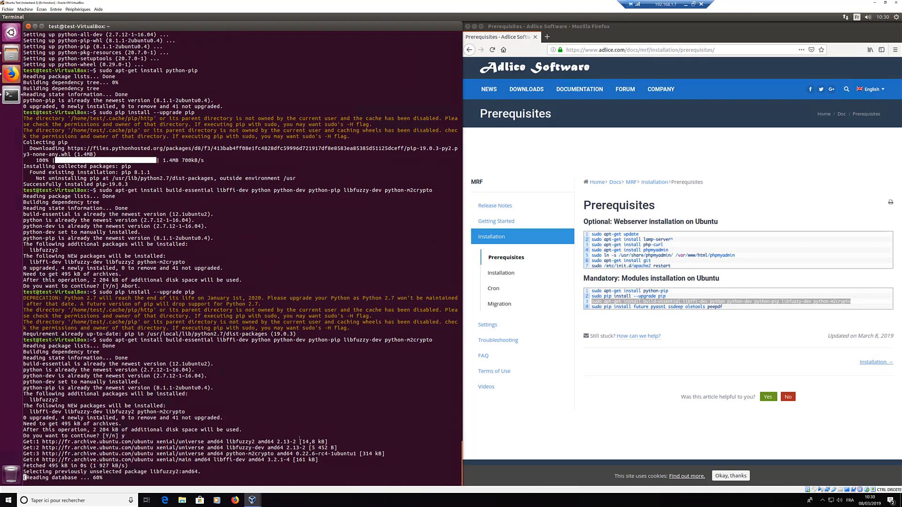
Step: Install the pip modules future, pyasn1, ssdeep, oletools and peepdf, then clear the terminal
drag(592, 307, 723, 307)
middle_click(281, 433)
key(Return)
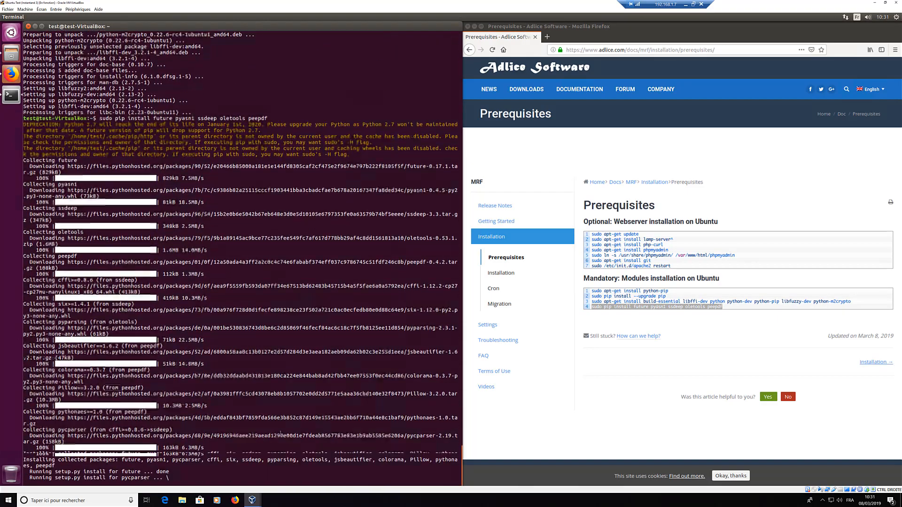
scroll(280, 433, up, 12)
scroll(281, 386, down, 12)
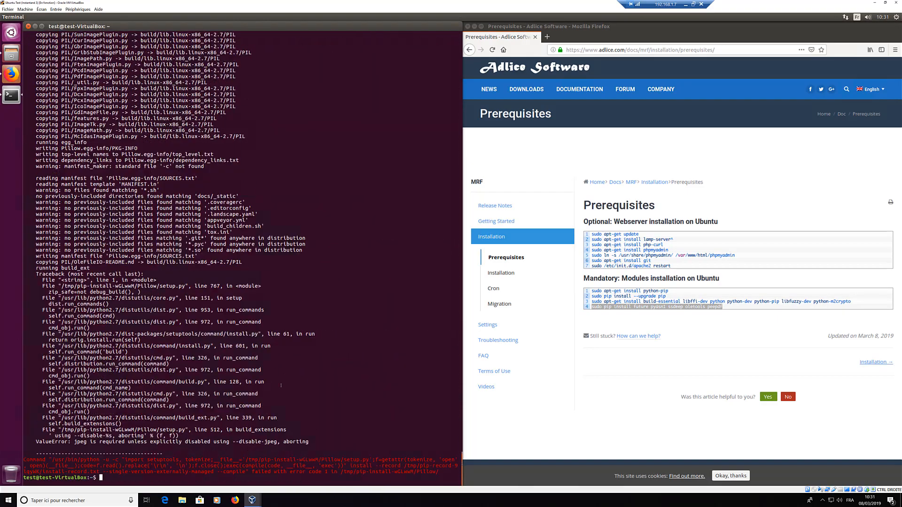
scroll(339, 312, up, 20)
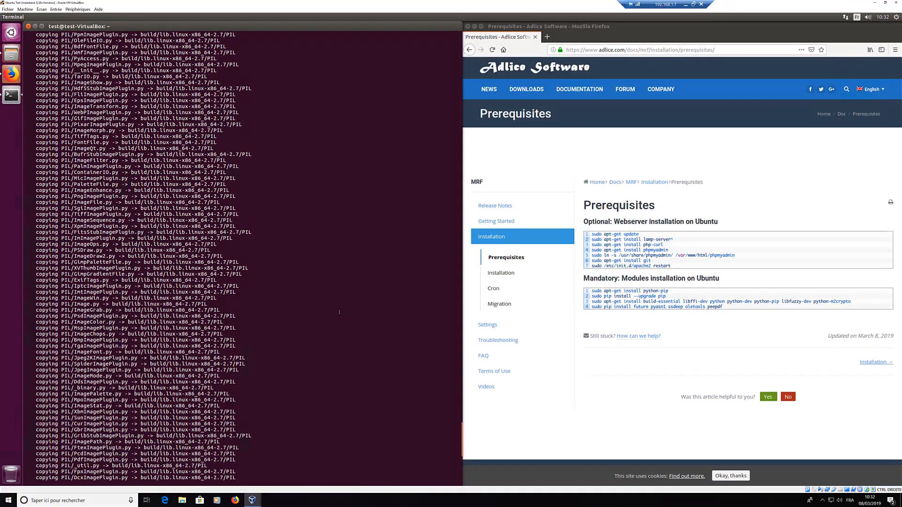
scroll(339, 312, up, 3)
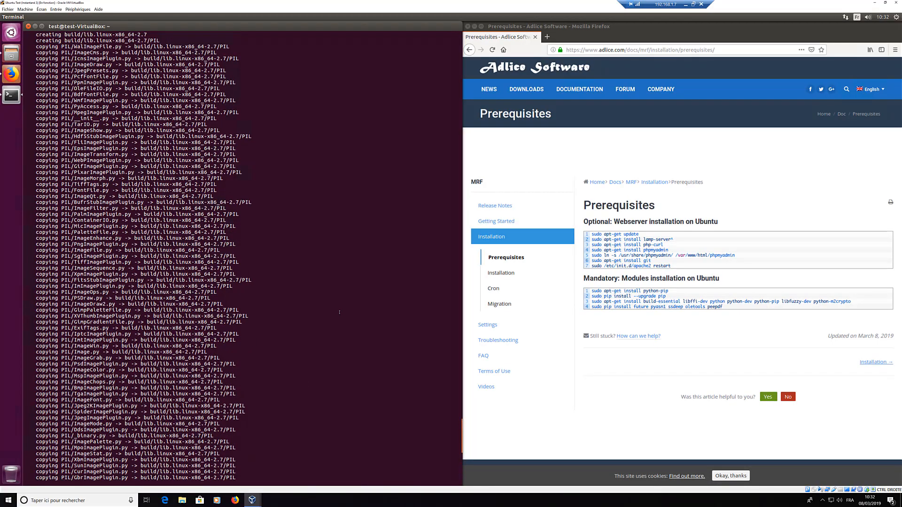
text(clear)
key(Return)
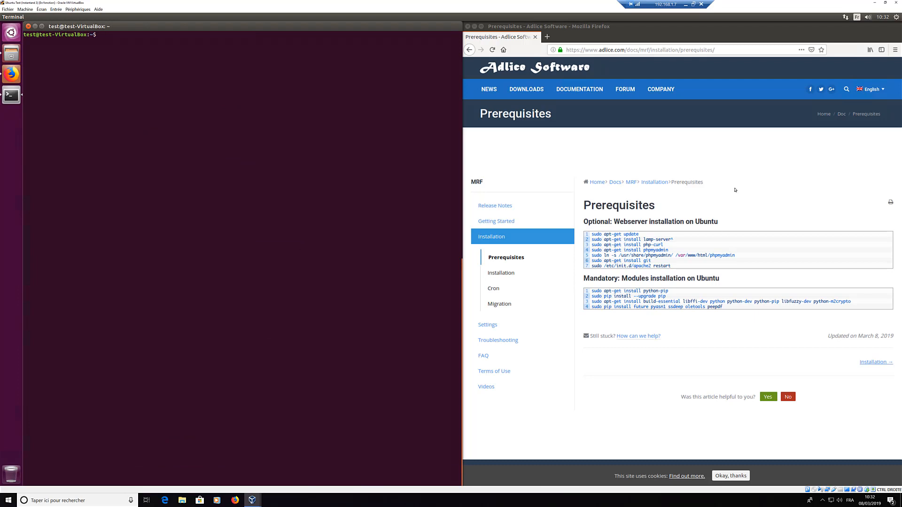
Step: Load localhost in a new Firefox tab to confirm the Apache2 default page
click(547, 37)
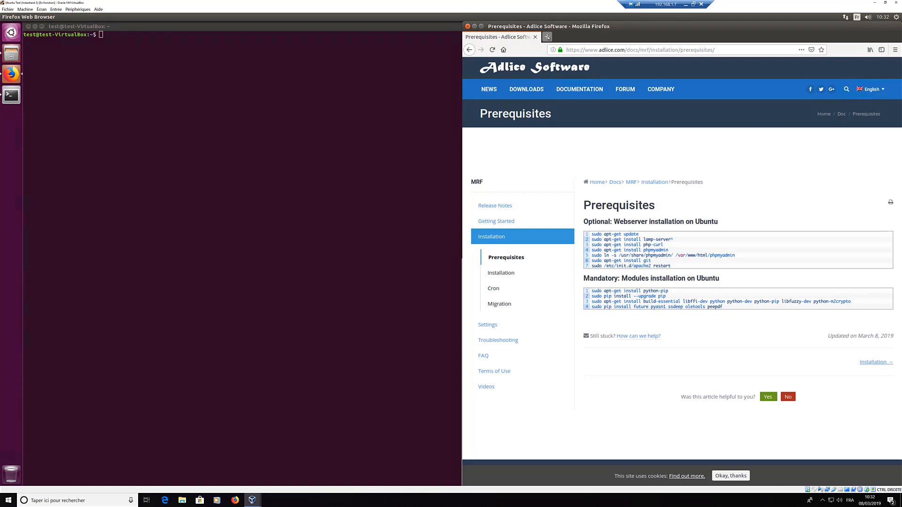
click(547, 38)
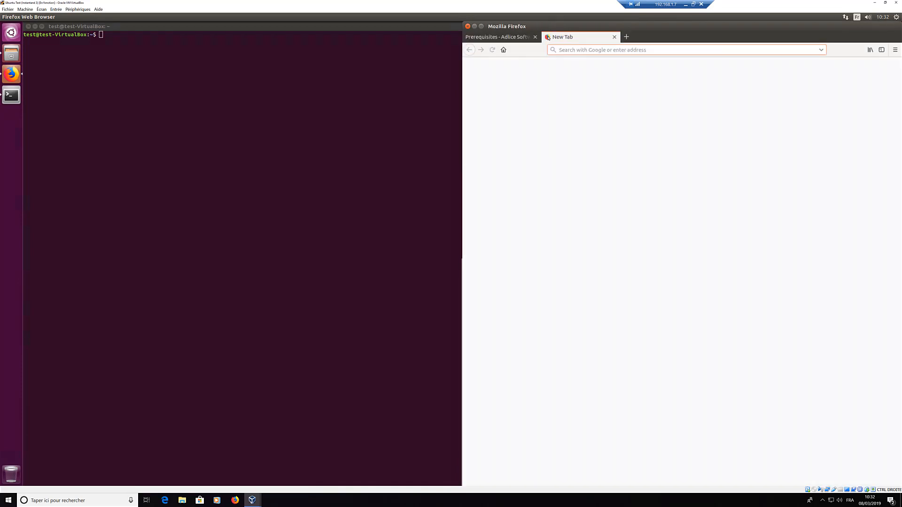
text(localhost)
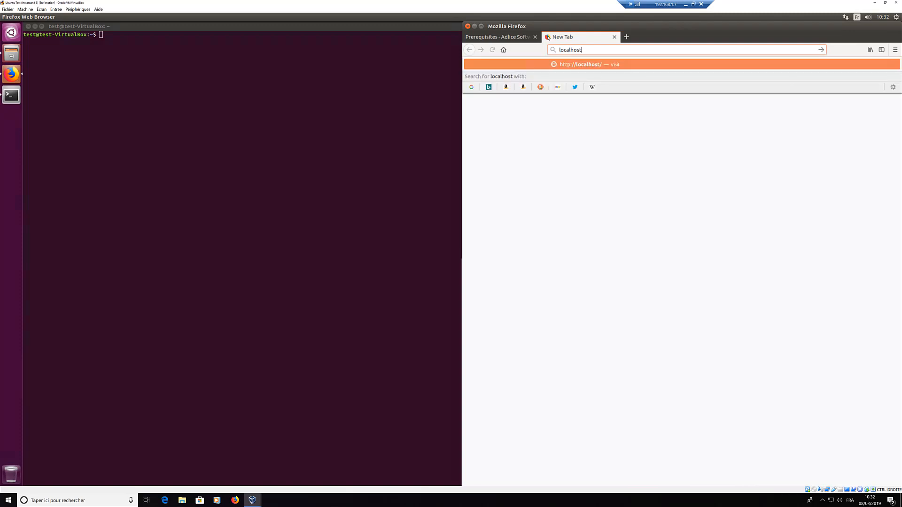
key(Return)
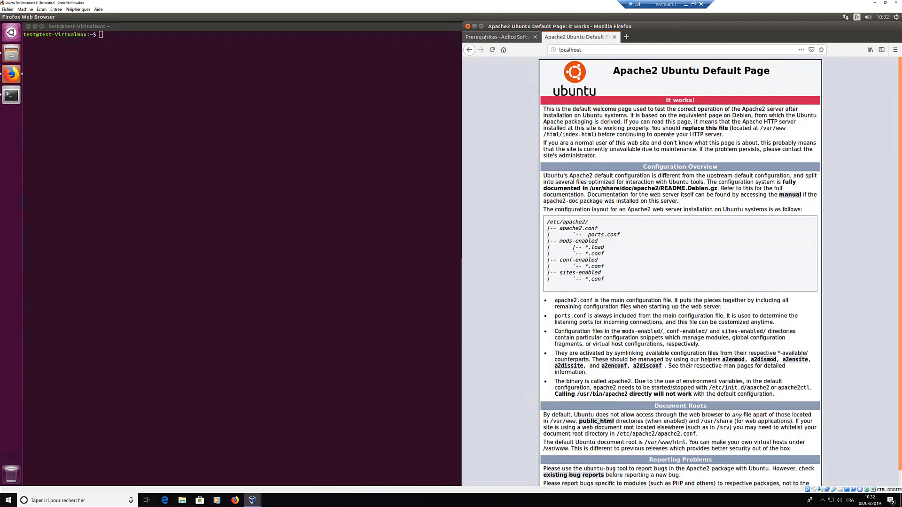
Step: Return to the Prerequisites tab and minimize the terminal and Firefox
click(512, 38)
click(35, 26)
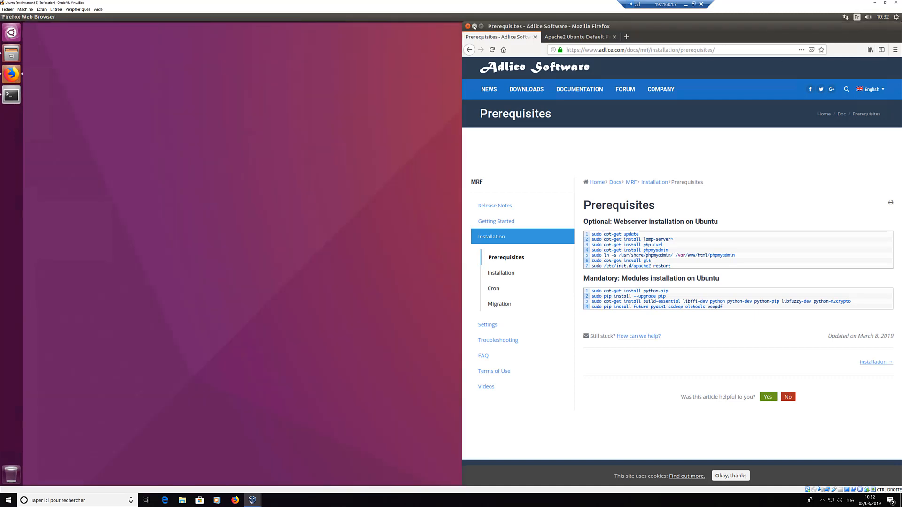
click(474, 27)
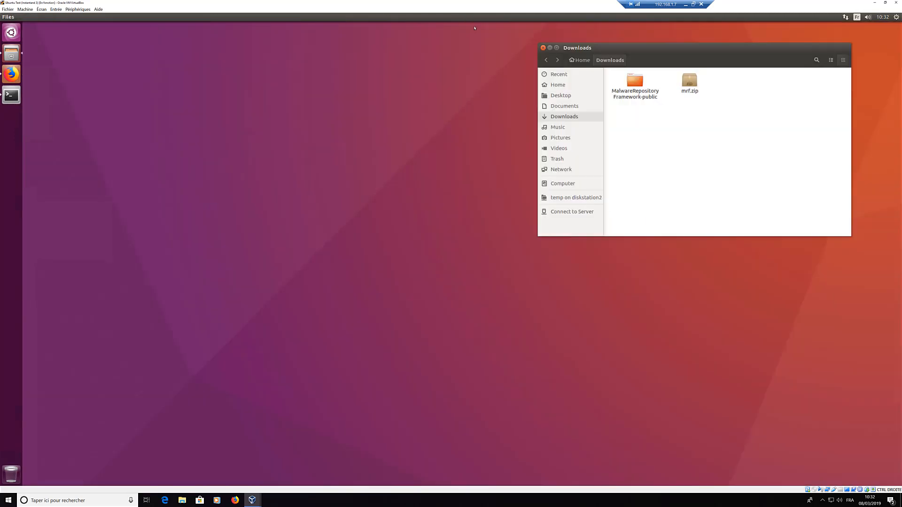
Step: Select the MalwareRepositoryFramework-public folder and open a second Files window
click(643, 82)
click(642, 82)
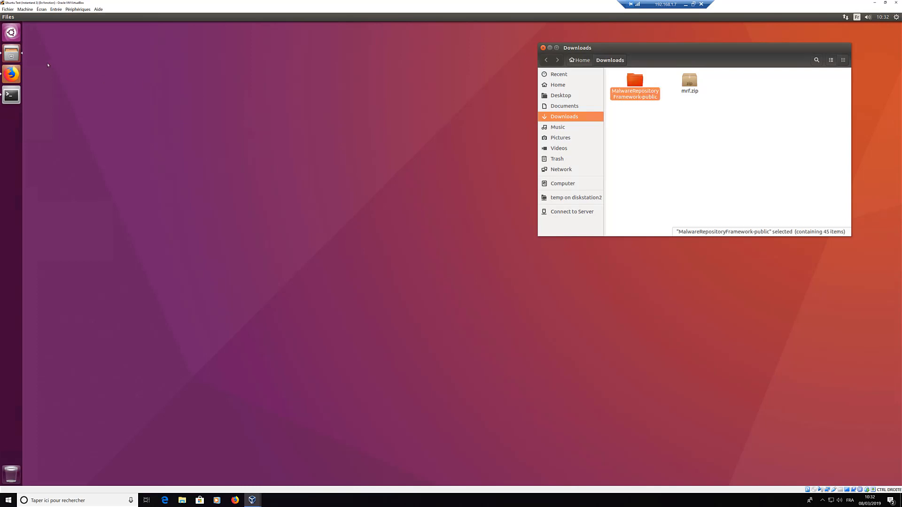
right_click(10, 53)
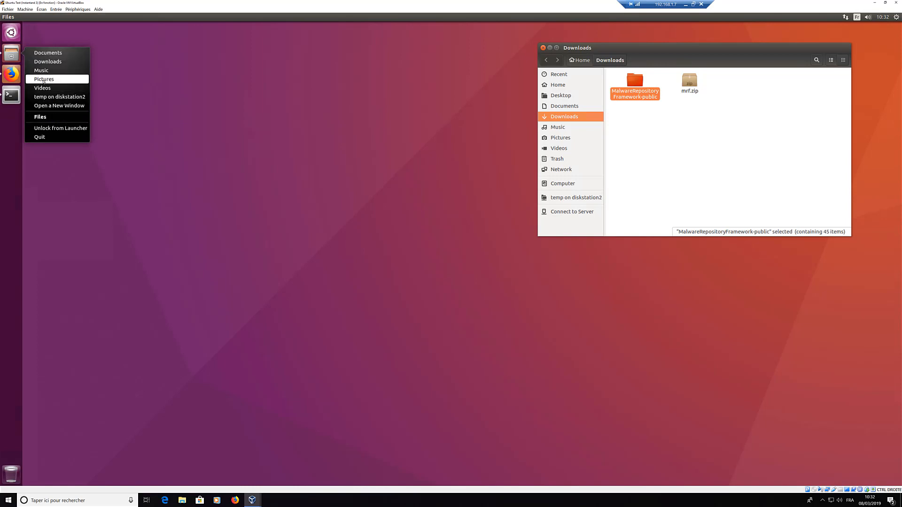
click(238, 144)
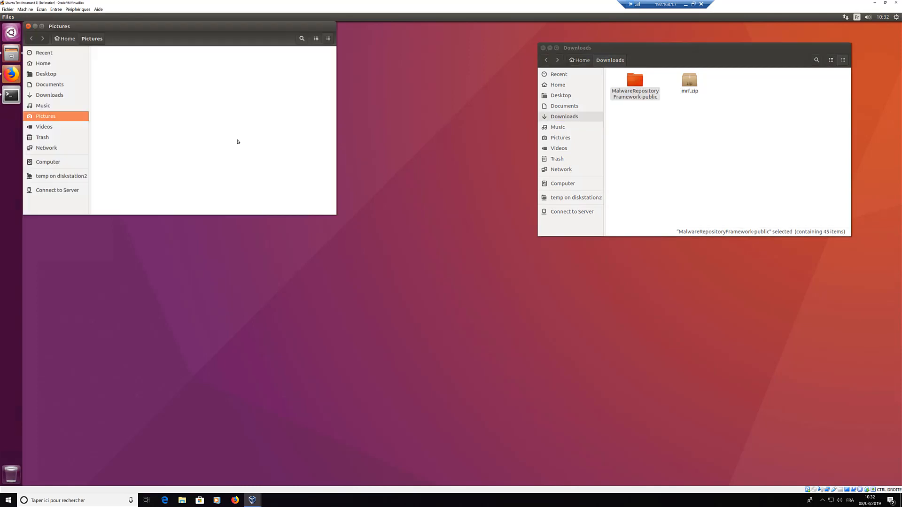
Step: Navigate the new Files window to /var/www/html
click(44, 162)
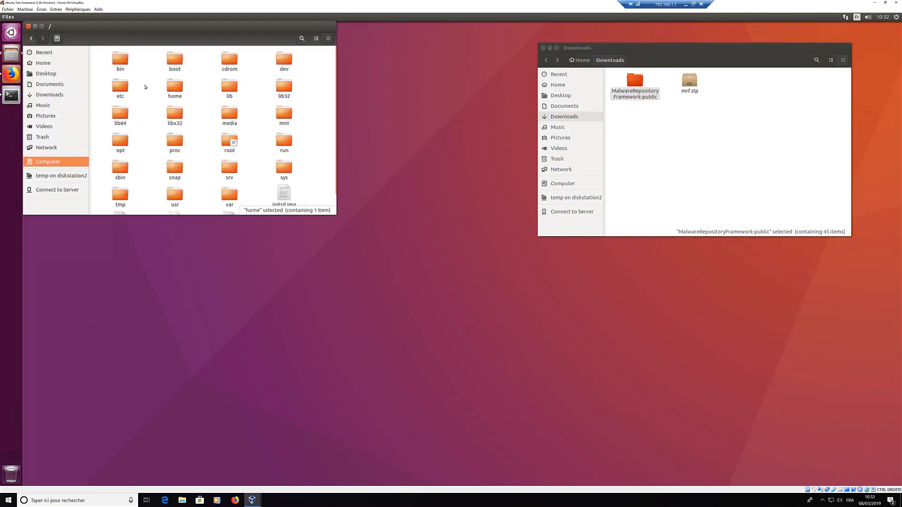
text(var)
key(Return)
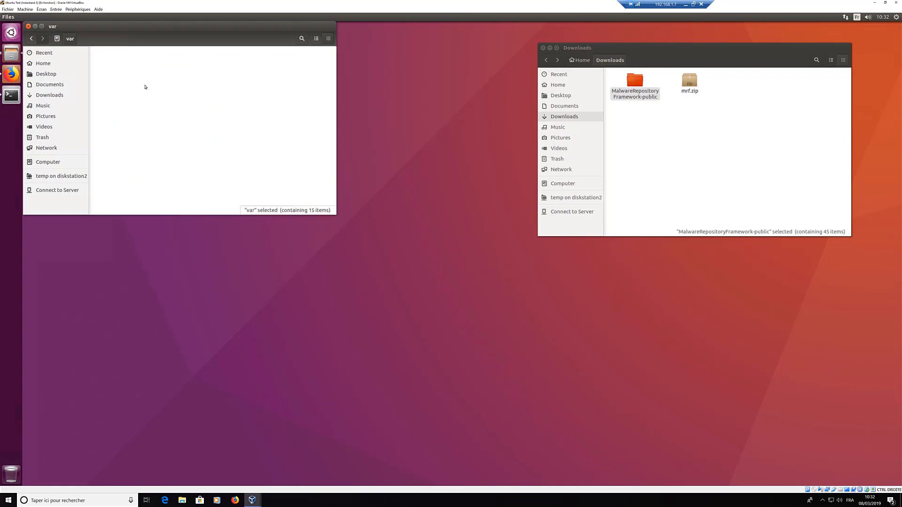
text(www)
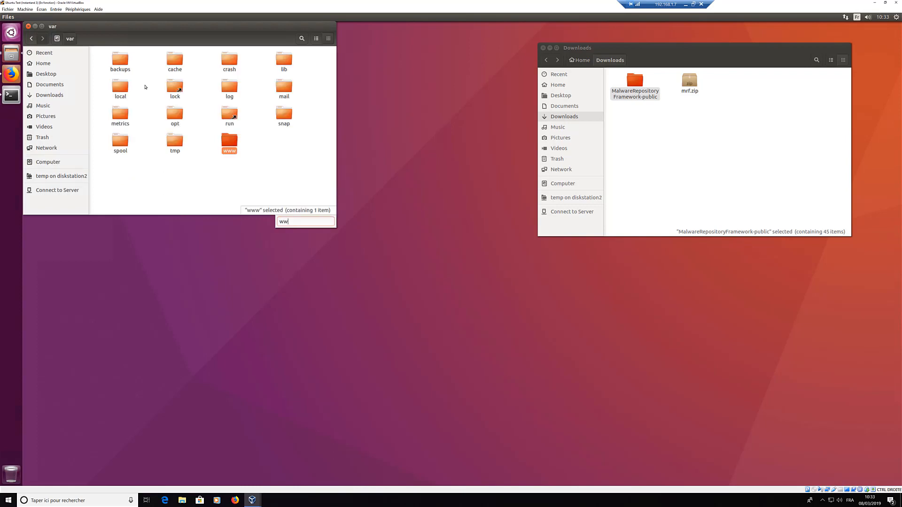
key(Return)
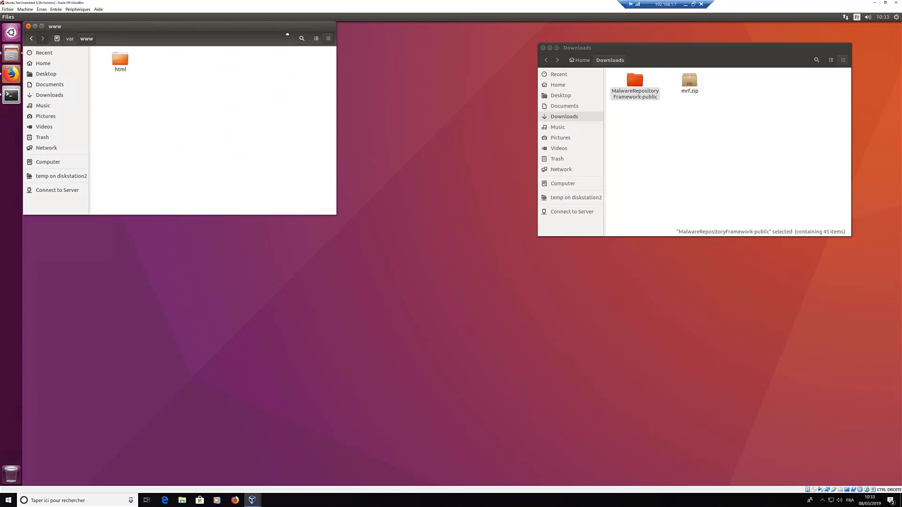
drag(288, 34, 430, 42)
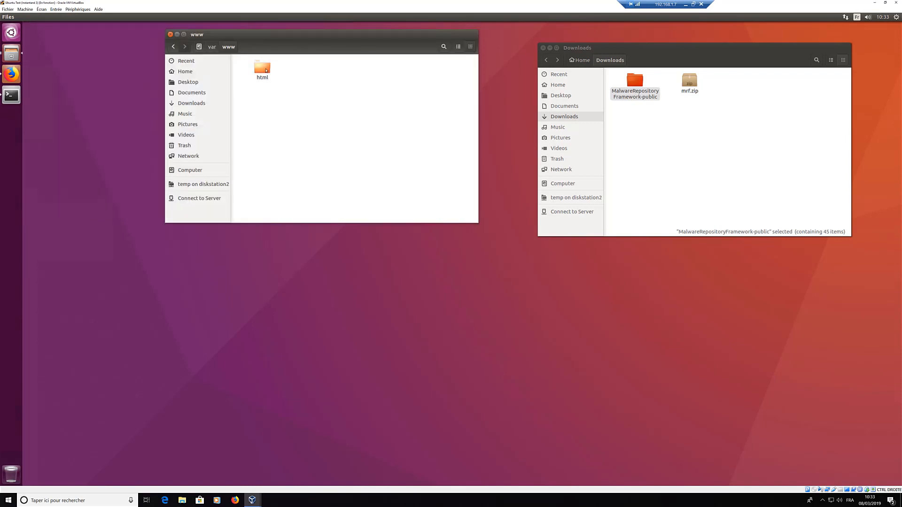
double_click(266, 70)
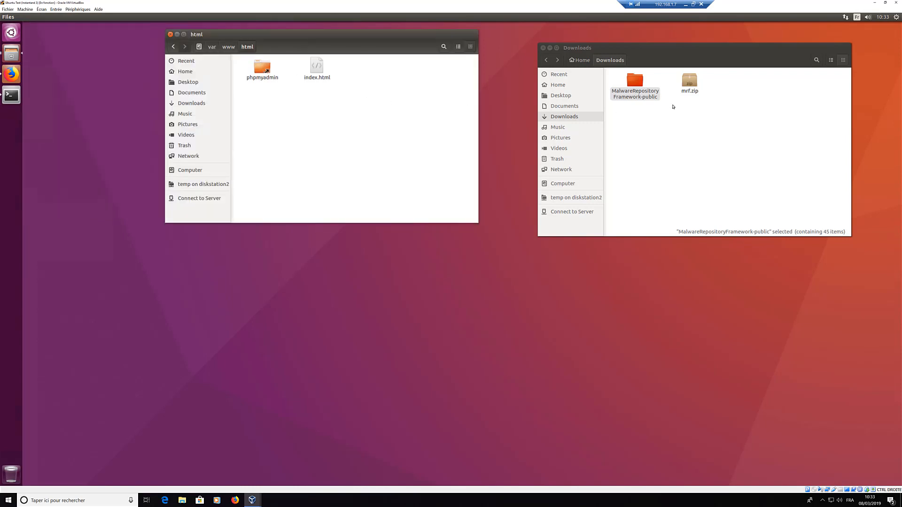
Step: Open MalwareRepositoryFramework-public in Downloads, select index.html in html, and open a terminal
double_click(644, 81)
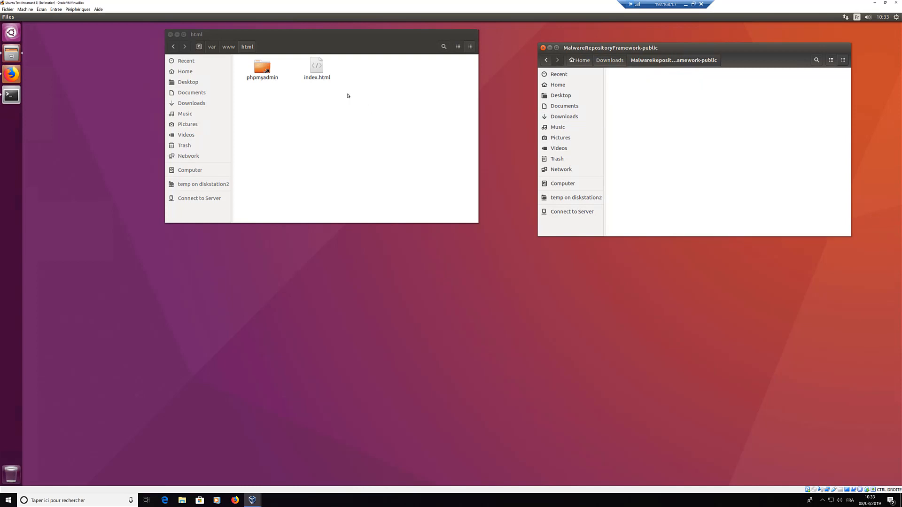
click(316, 69)
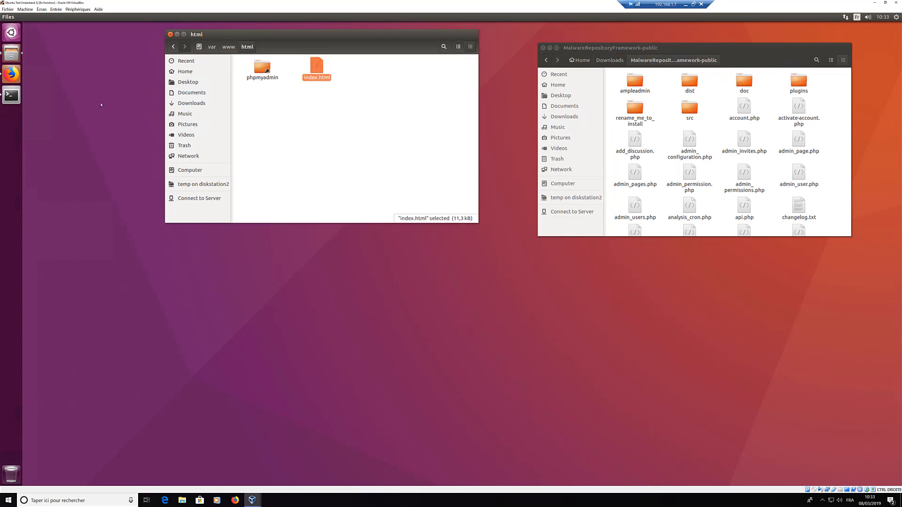
click(11, 96)
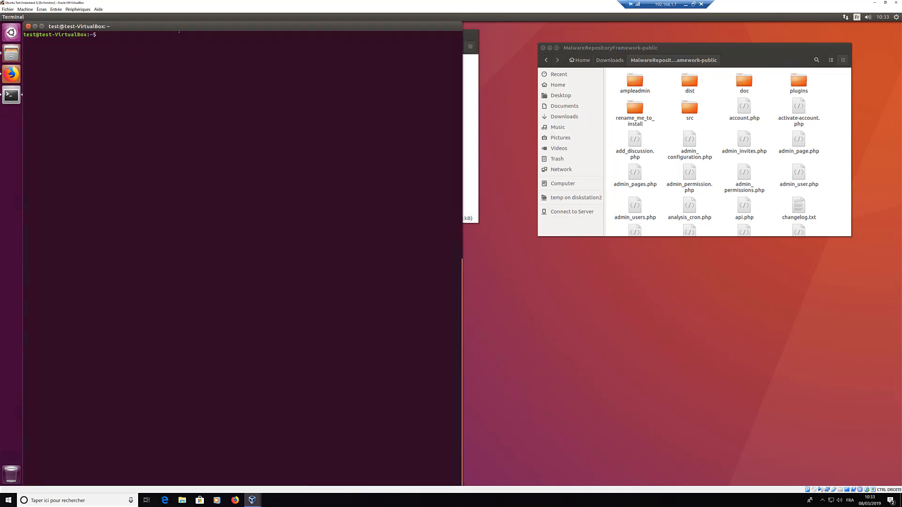
Step: Resize the terminal, clear it and change into /var/www/html
drag(256, 128, 364, 212)
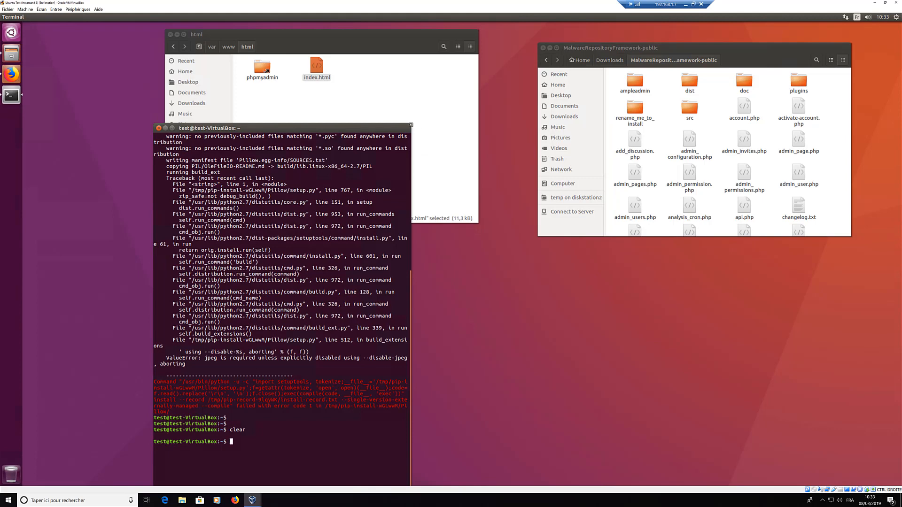
drag(412, 124, 646, 280)
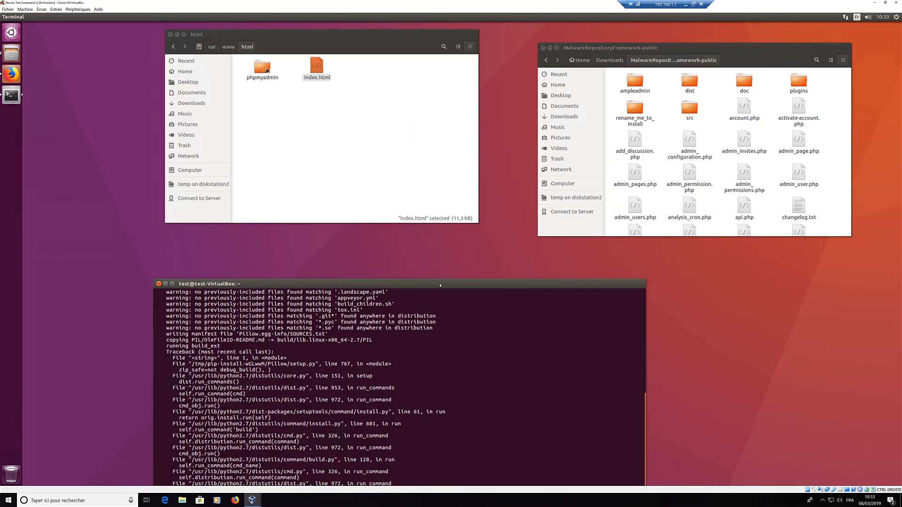
drag(362, 179, 342, 149)
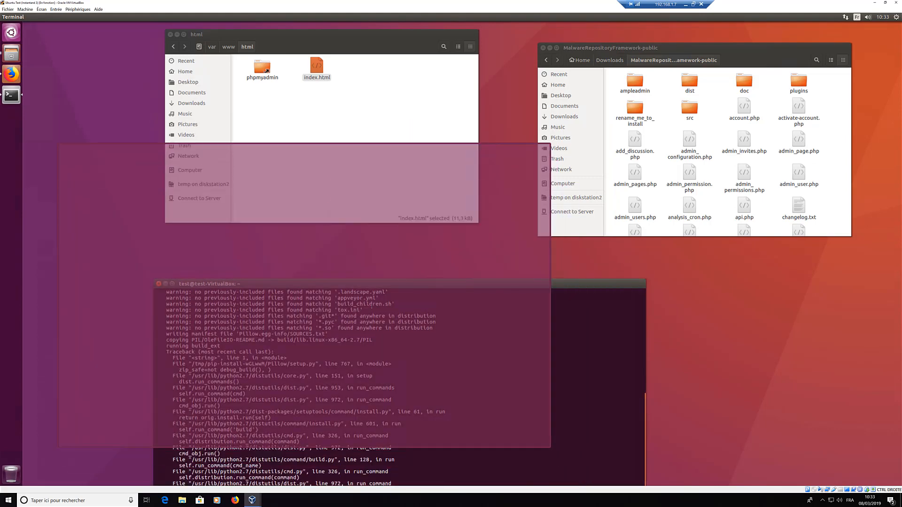
text(clear)
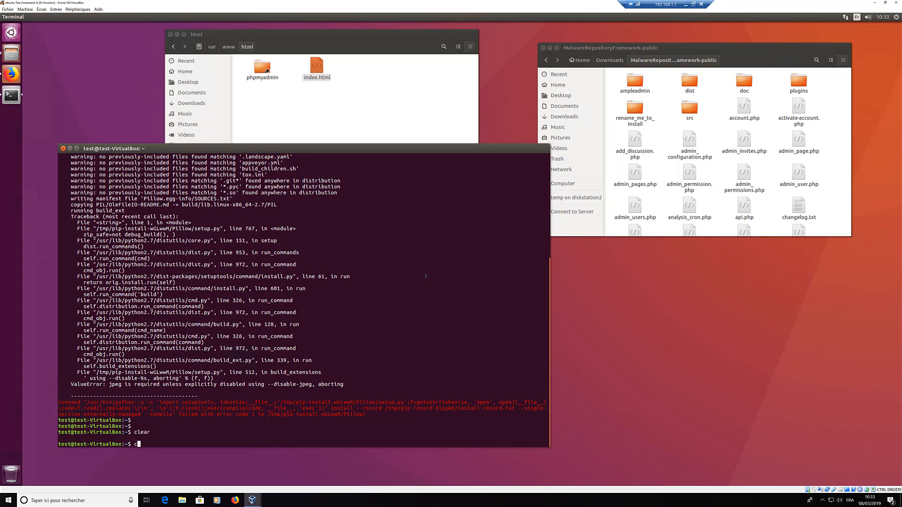
key(Return)
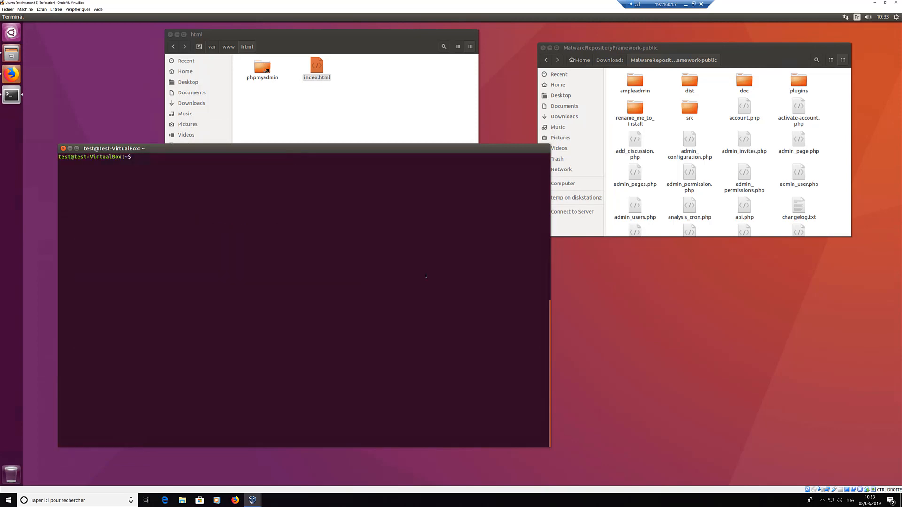
text(cd /var/www/html/)
key(Return)
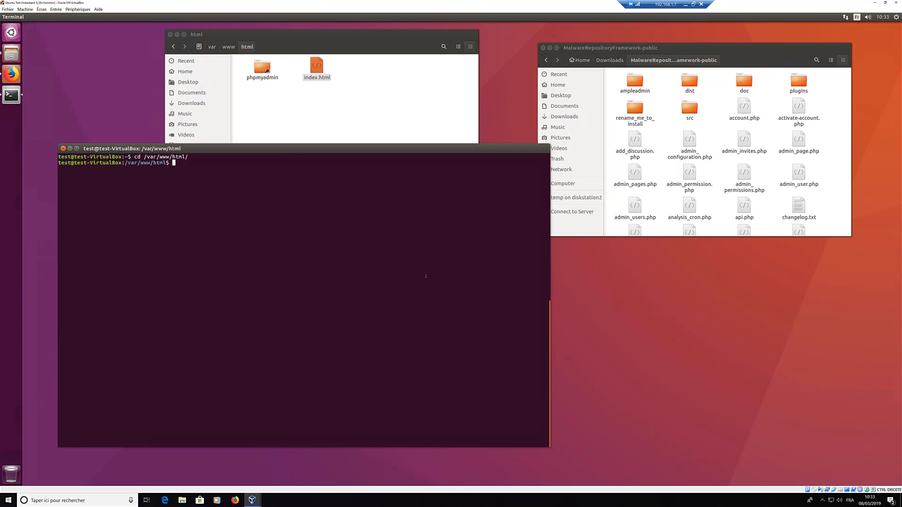
Step: Delete index.html, rerunning rm with sudo after permission is denied
text(rm )
text(i)
key(Tab)
key(Return)
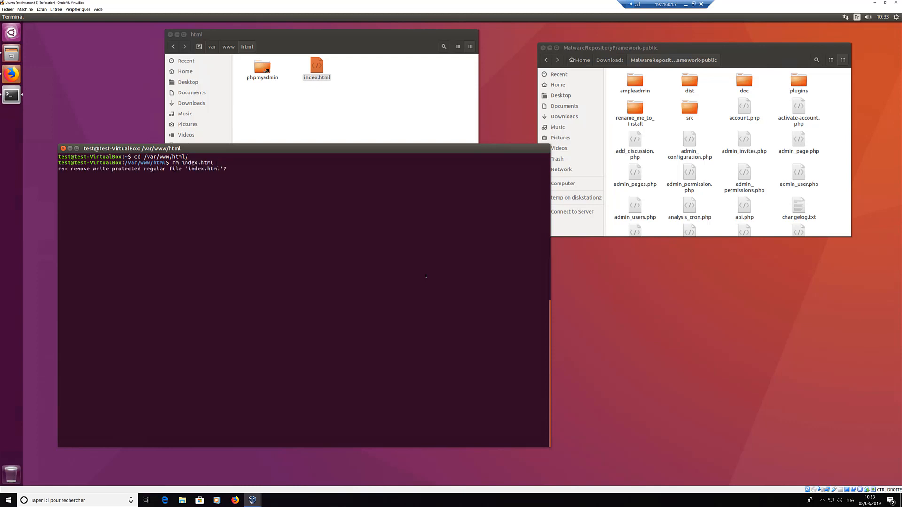
text(y)
key(Return)
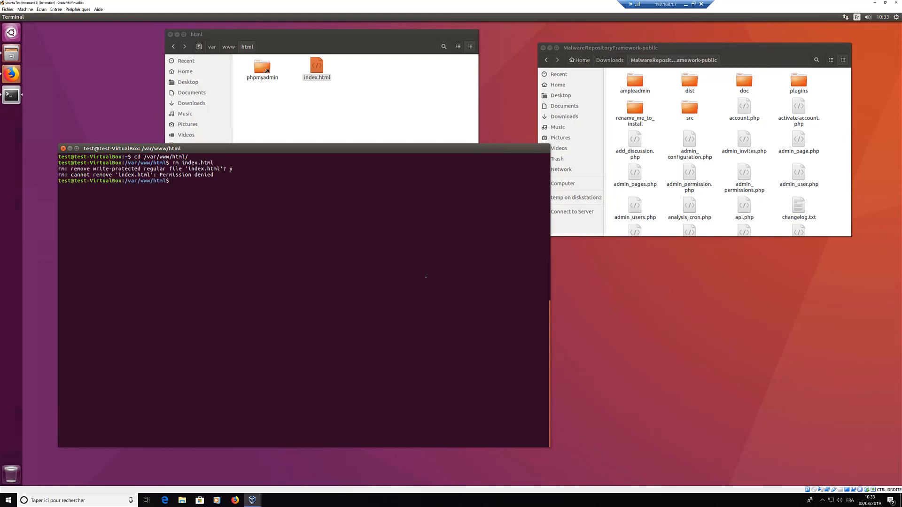
key(Up)
key(Left)
key(Left)
key(Left)
key(Left)
key(Left)
key(Left)
key(Left)
key(Left)
key(Left)
key(Left)
key(Left)
key(Left)
key(Left)
text(sudo)
key(Return)
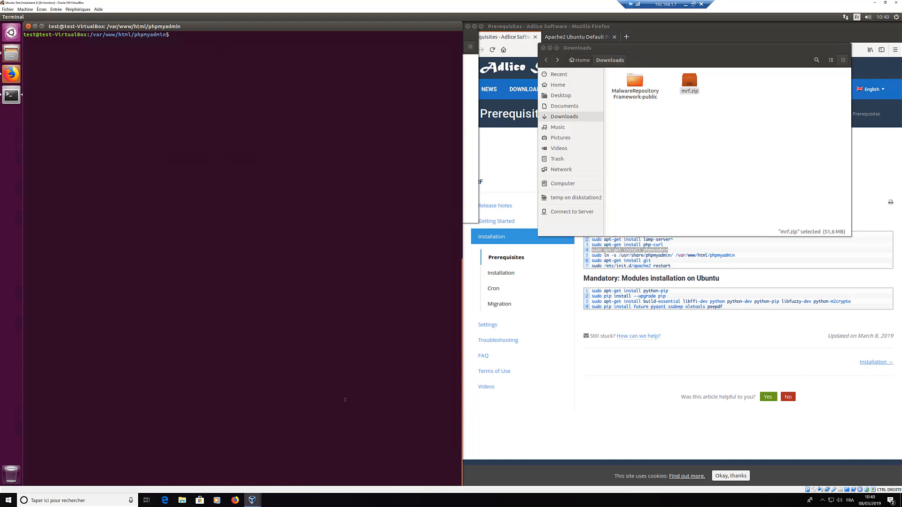
Step: Run sudo mv to move all MalwareRepositoryFramework-public contents into /var/www/html, then view the html folder
text(cd ..)
key(Return)
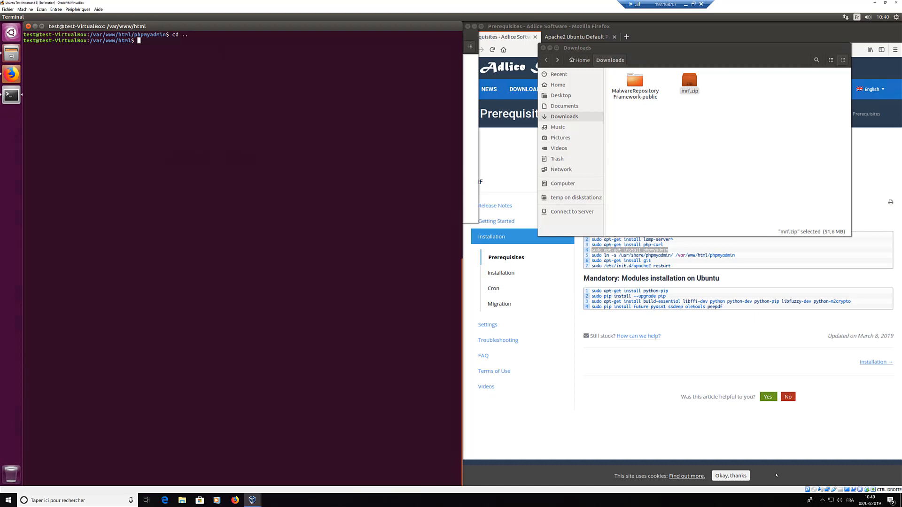
click(636, 83)
click(309, 102)
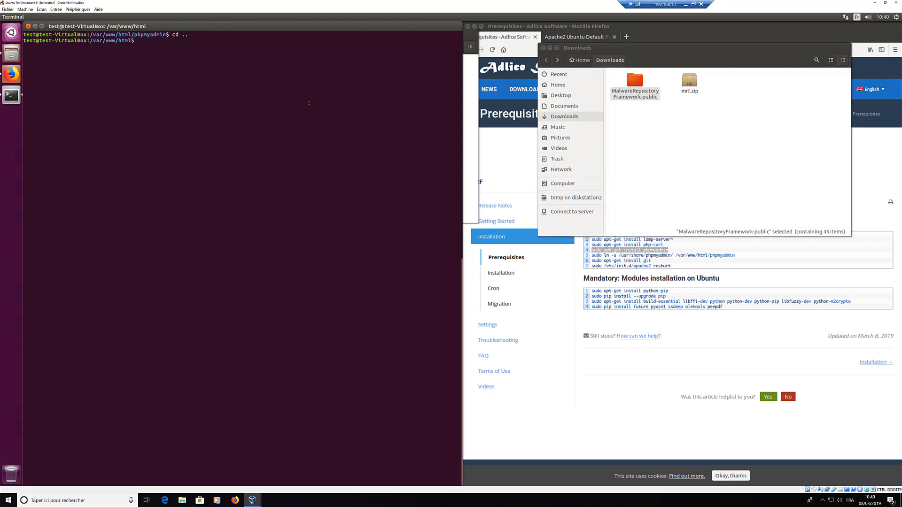
text(sudo mv /home/test/Do)
key(Tab)
text(M)
key(Tab)
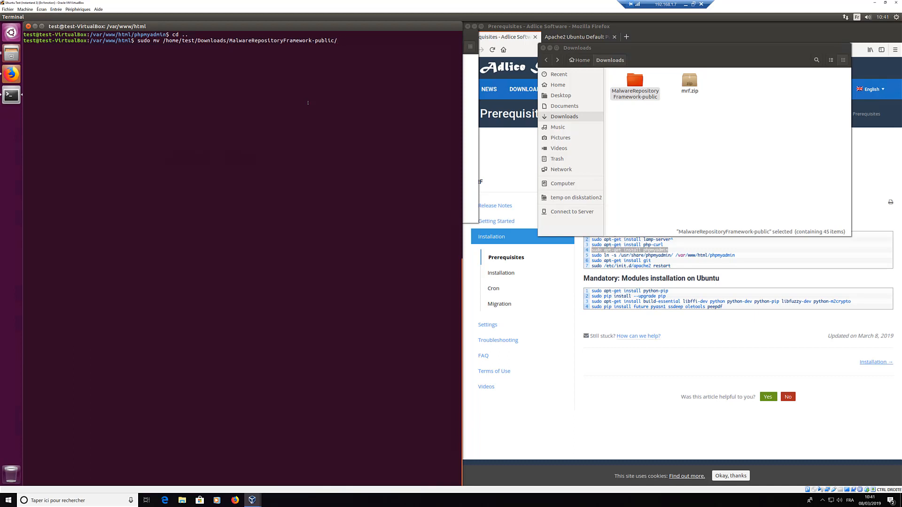
text(* /var/www/html/mrf)
key(BackSpace)
key(BackSpace)
key(BackSpace)
key(BackSpace)
key(Return)
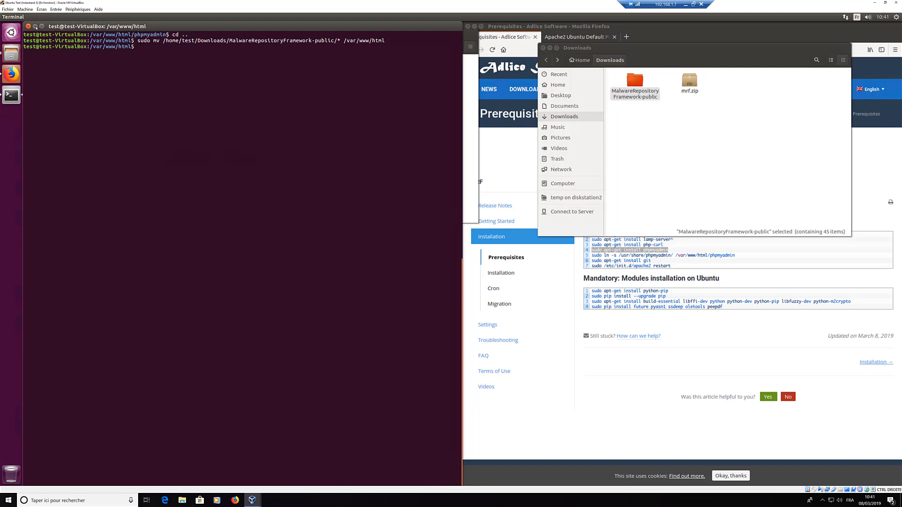
click(35, 26)
click(340, 110)
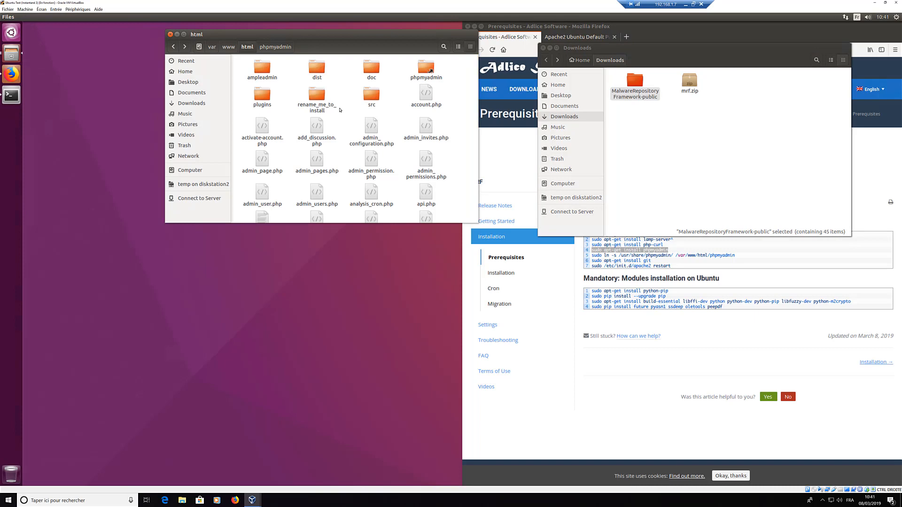
Step: Move and enlarge the html Files window, then bring Firefox forward on its localhost tab
drag(324, 32, 287, 29)
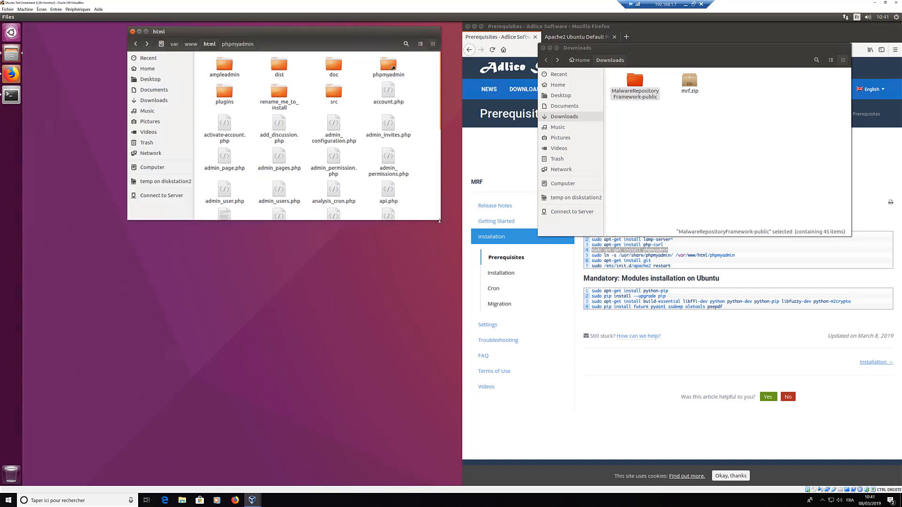
drag(439, 221, 440, 426)
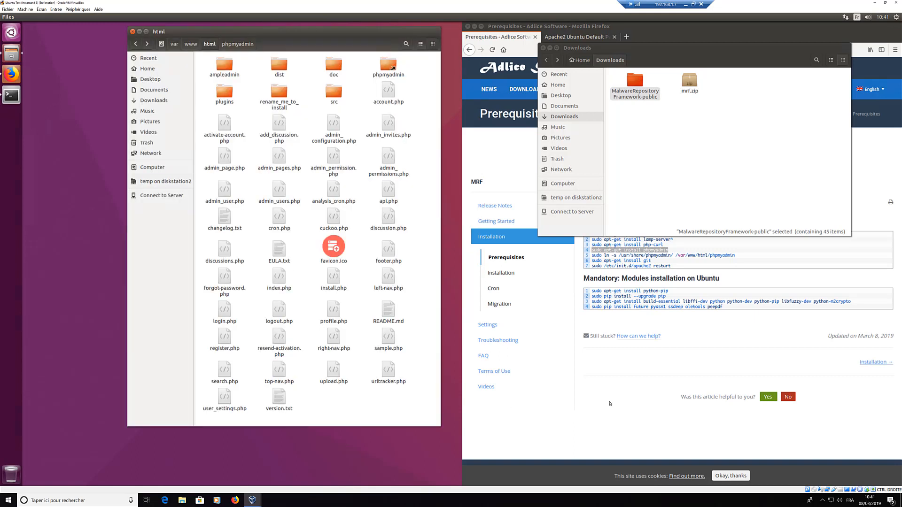
click(593, 290)
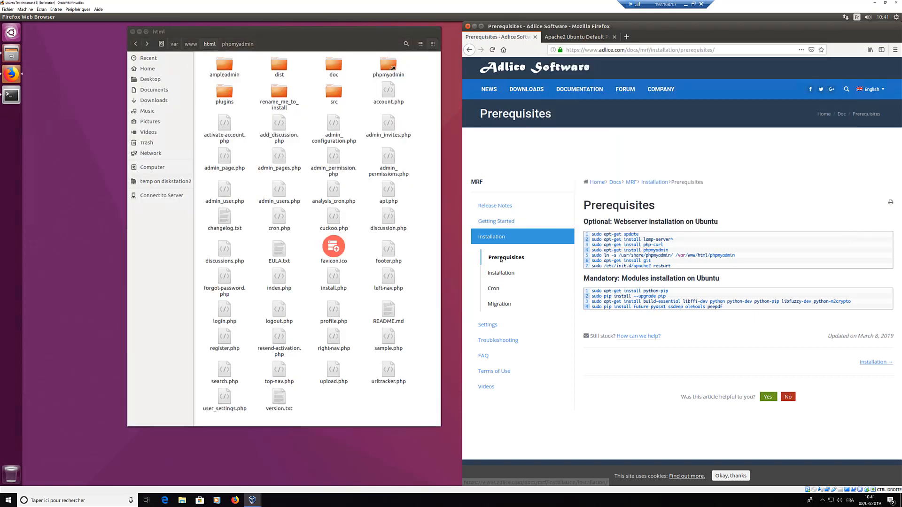
click(599, 39)
Step: Reload localhost to reach the MRF installer and note its database connection error
click(594, 50)
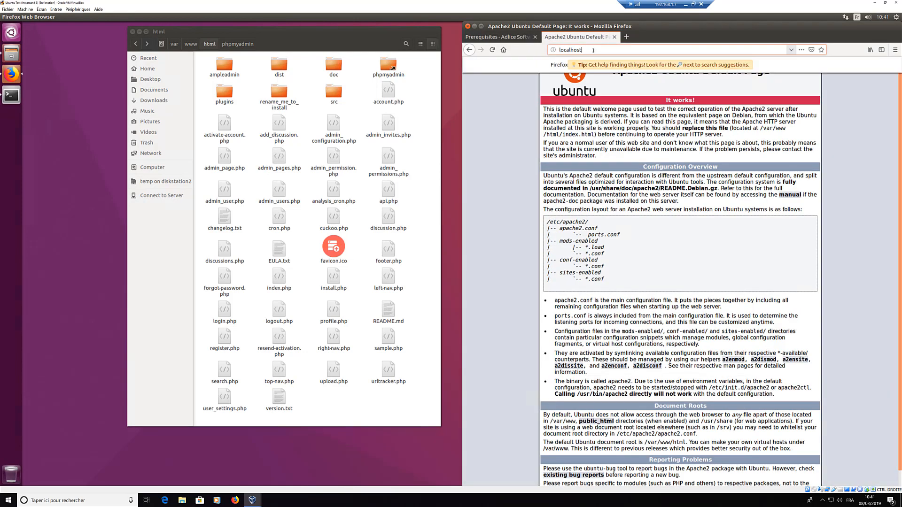
key(Return)
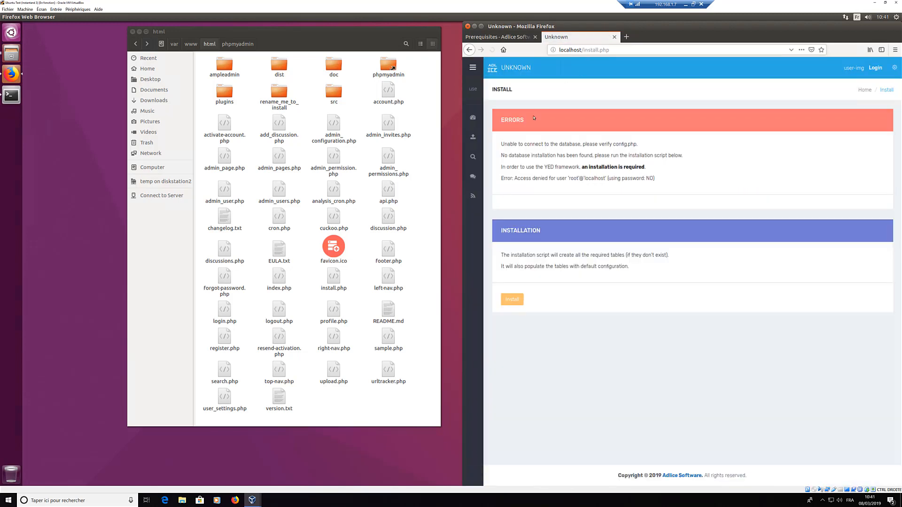
drag(596, 145, 510, 145)
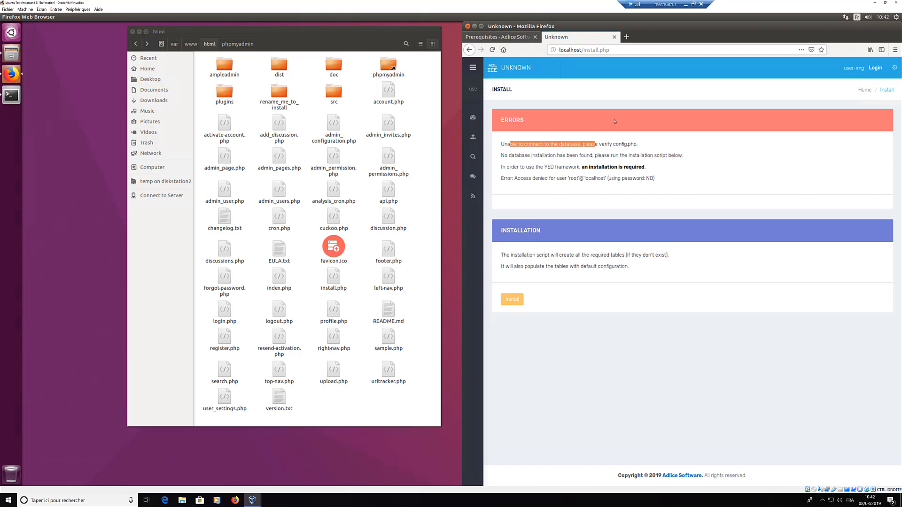
Step: Open the MRF Installation docs and find the edit-configuration-file instruction
key(ctrl+Tab)
click(497, 274)
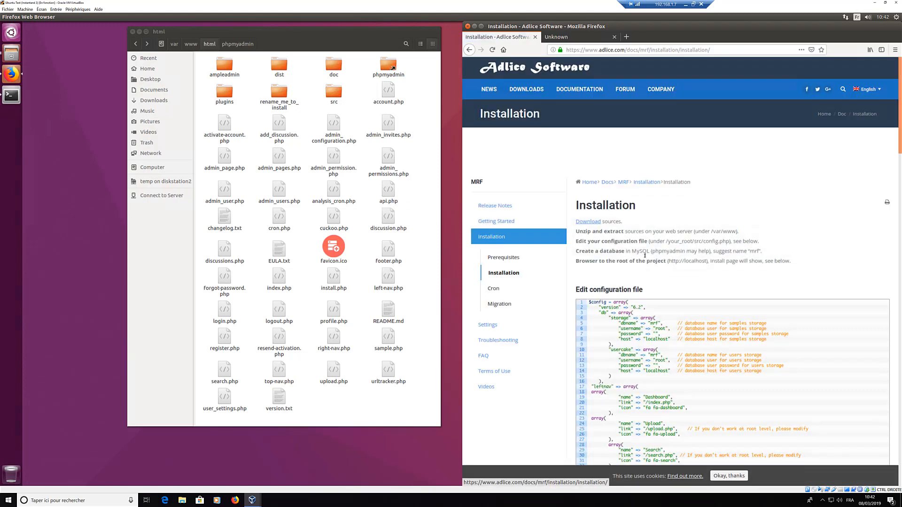
scroll(643, 224, down, 2)
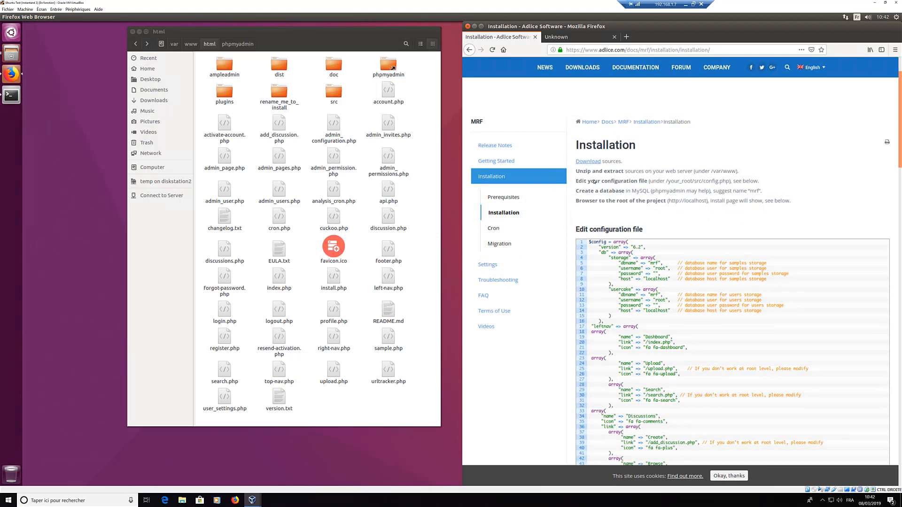
drag(581, 181, 697, 181)
click(310, 185)
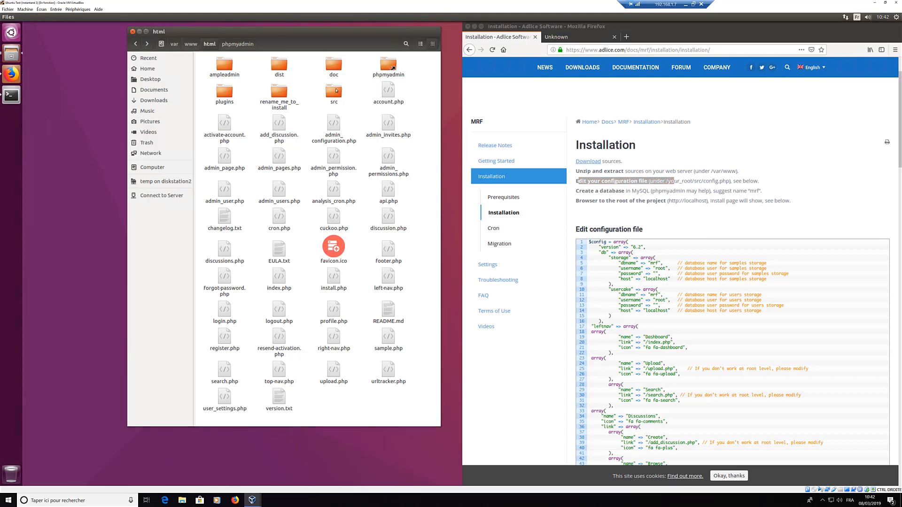
Step: Open config.php from /var/www/html/src in gedit and tile it on the left half
double_click(334, 91)
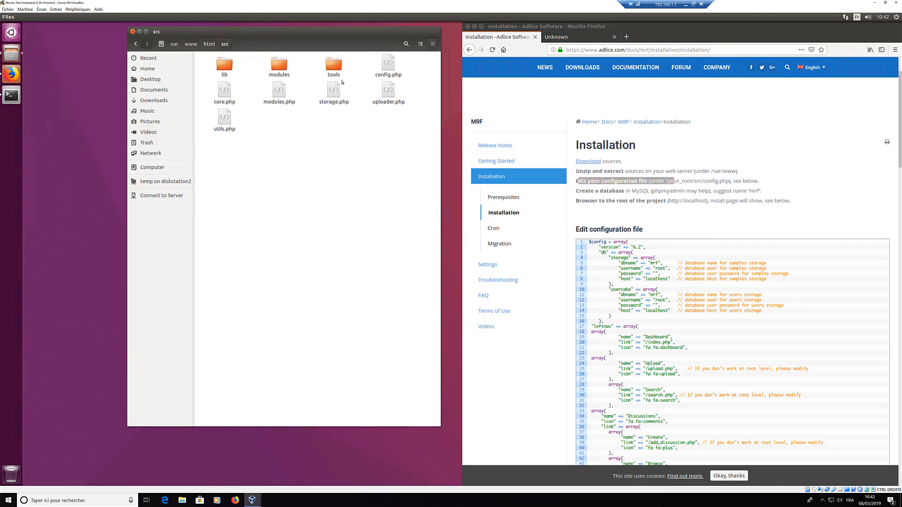
right_click(393, 69)
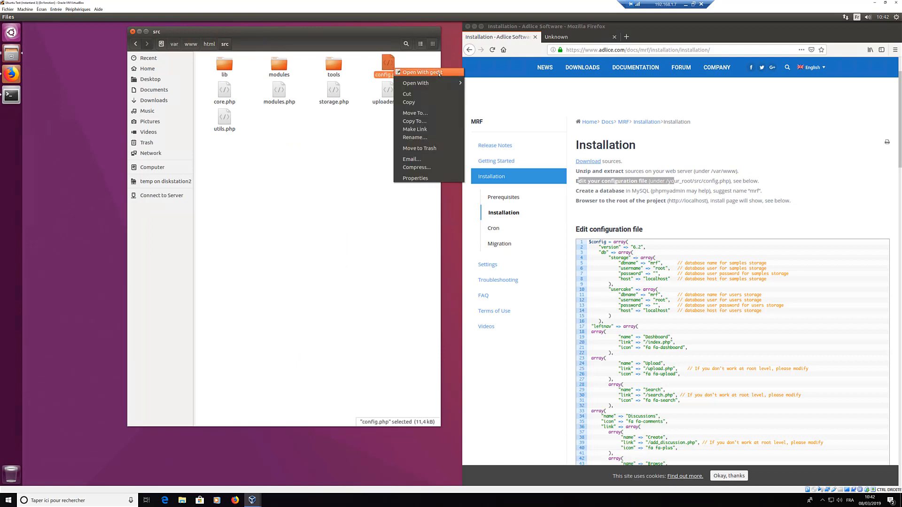
click(439, 74)
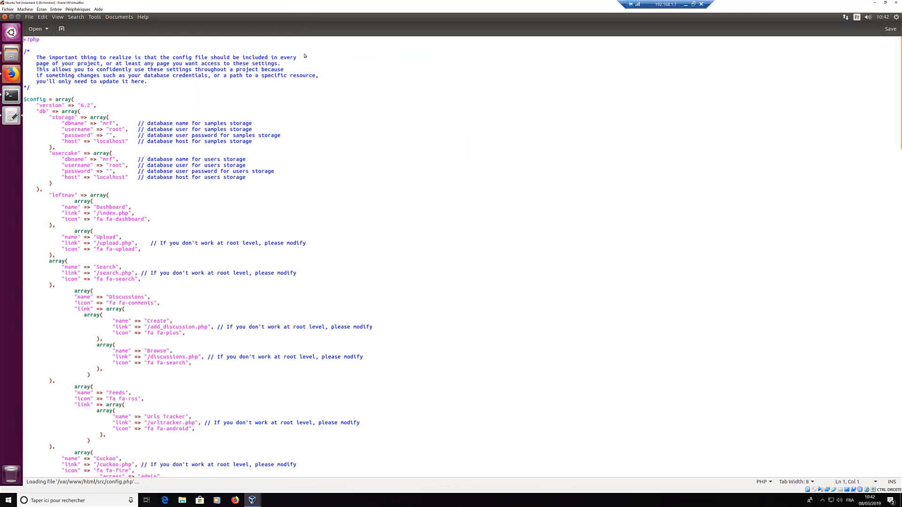
drag(354, 18, 93, 110)
drag(1, 141, 1, 141)
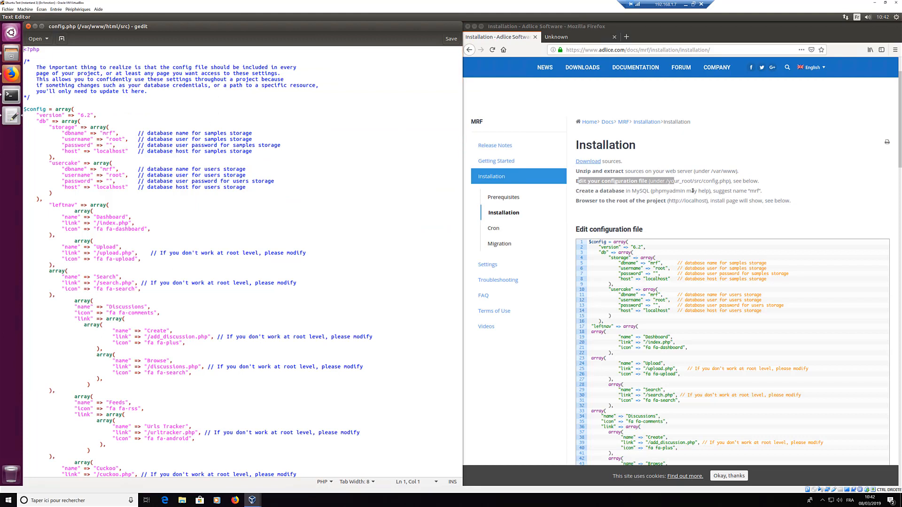
drag(576, 191, 767, 191)
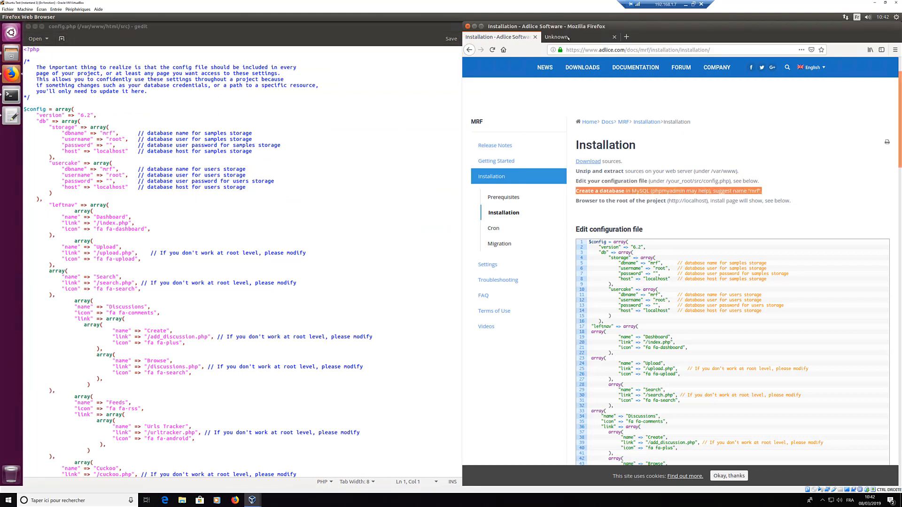
Step: Load localhost/phpmyadmin/ in a new tab and sign in as root
click(626, 36)
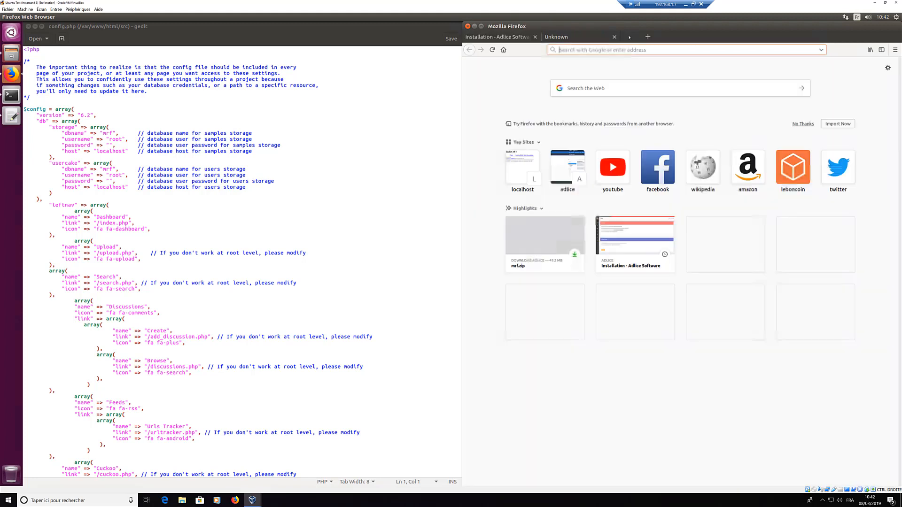
text(lo)
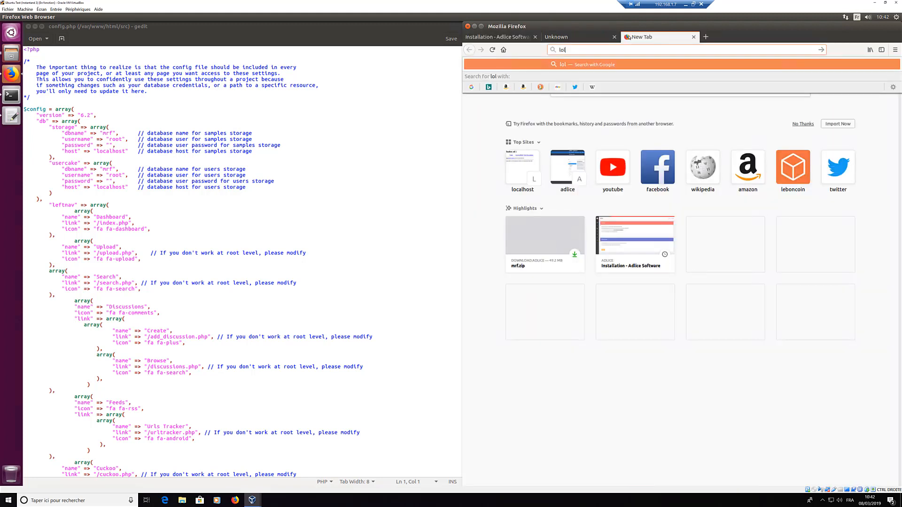
text(calhost/)
key(Return)
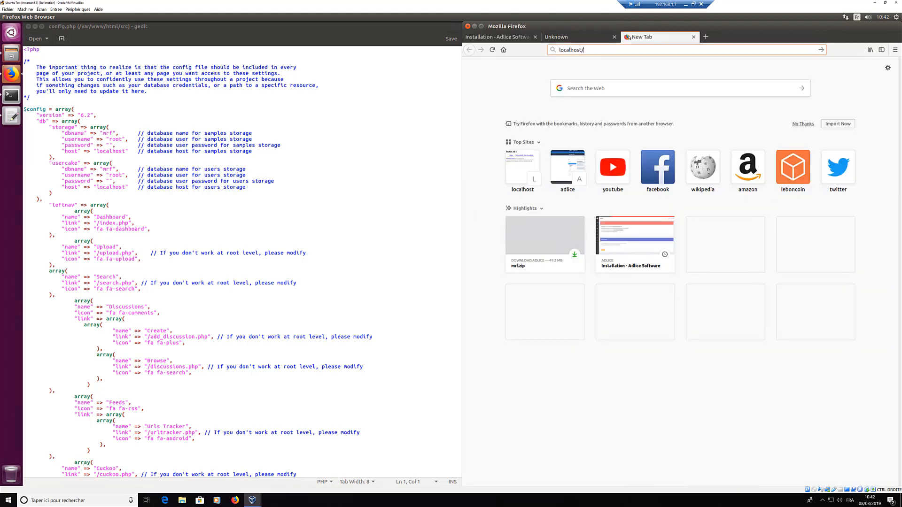
text(phpmyadmin/)
key(Return)
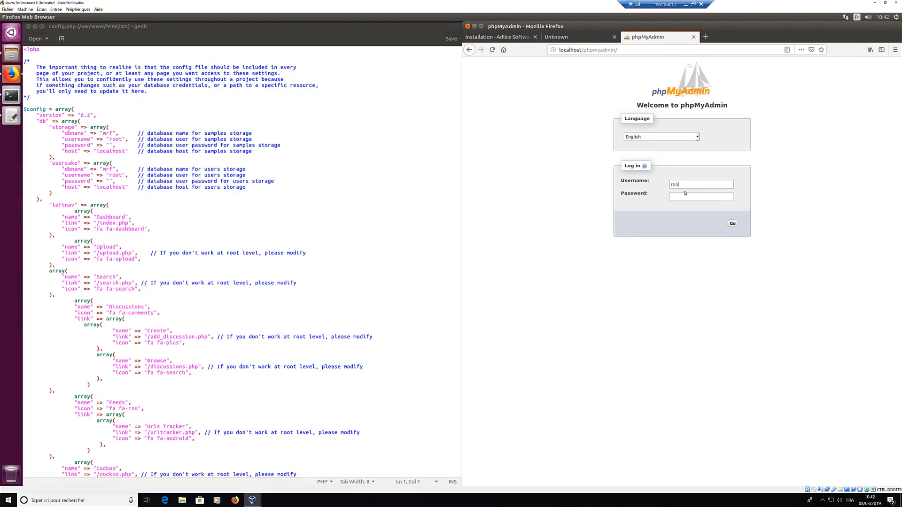
text(t)
key(Tab)
text(root)
click(732, 224)
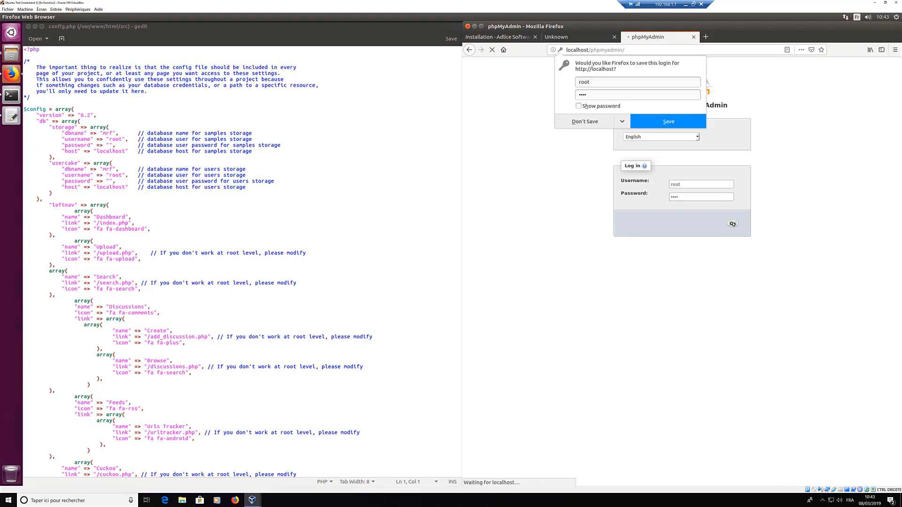
click(669, 122)
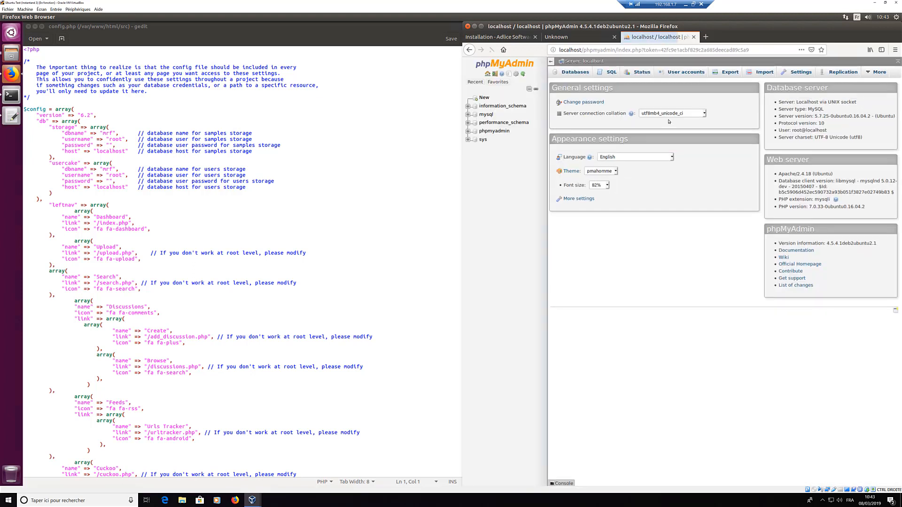
Step: Create a new empty database named mrf
click(484, 97)
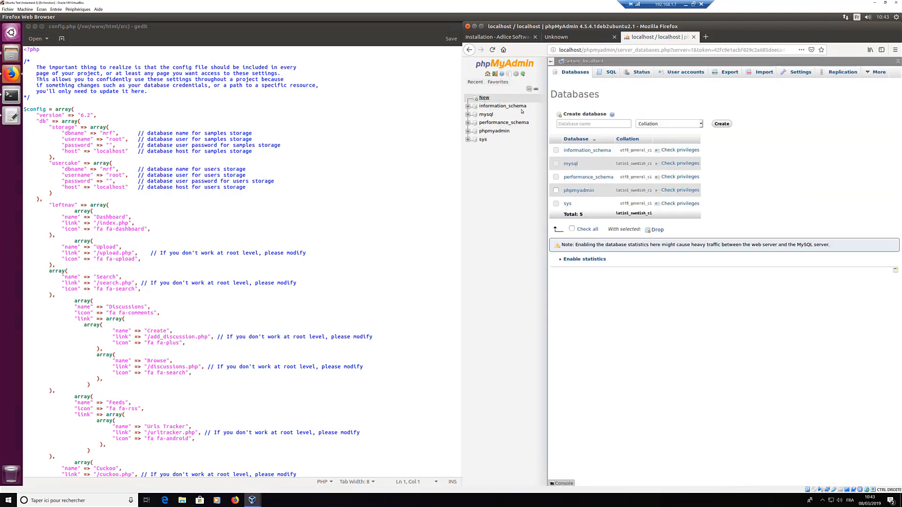
click(603, 125)
text(m)
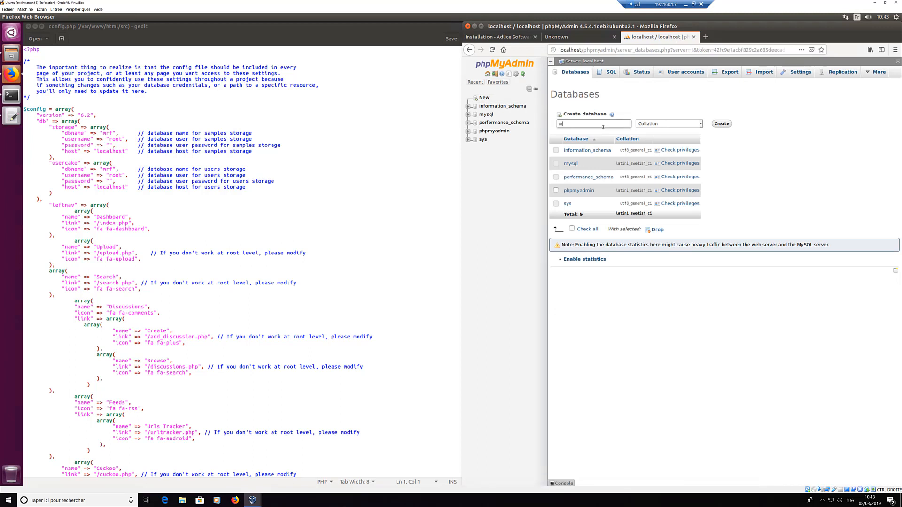
text(rf)
click(722, 125)
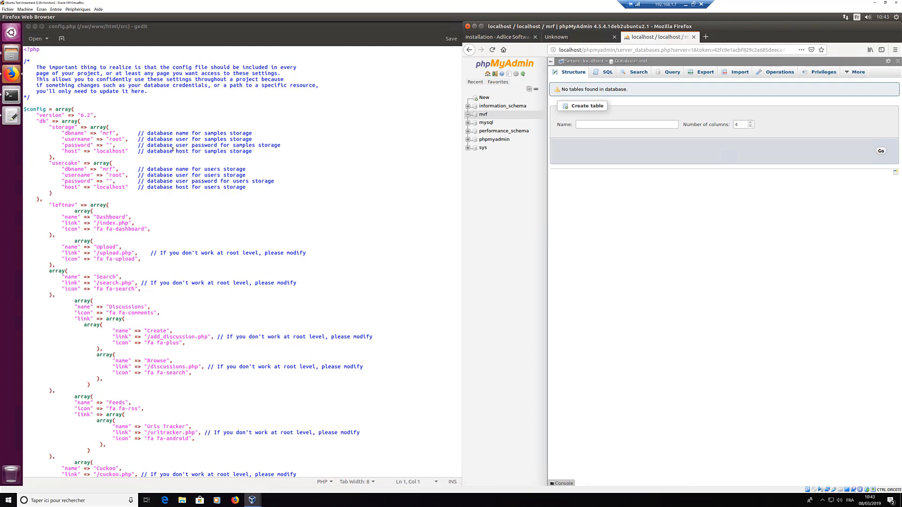
click(91, 138)
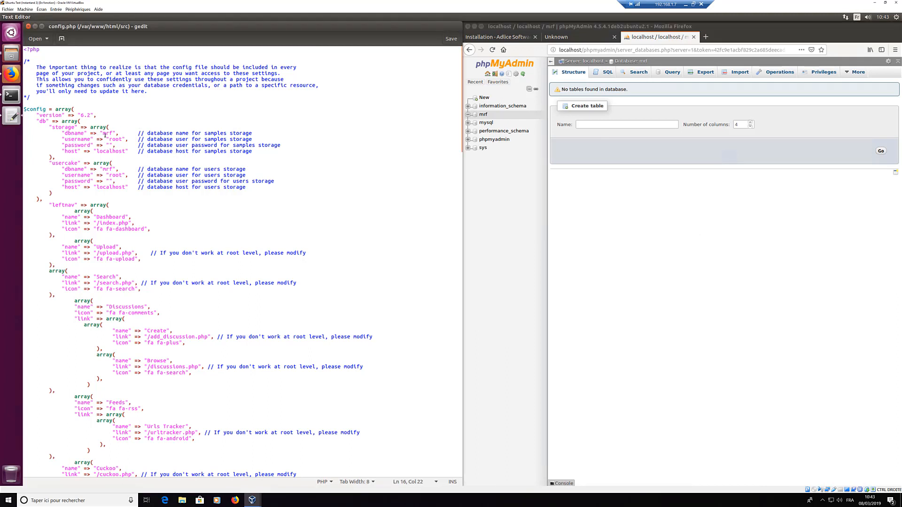
Step: Fill in the database password value in config.php
double_click(107, 134)
click(110, 146)
text(root)
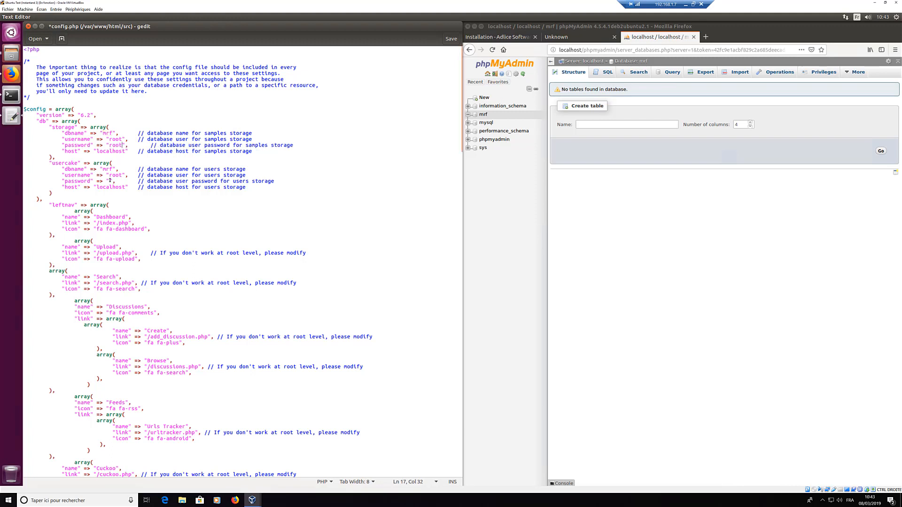
text(root)
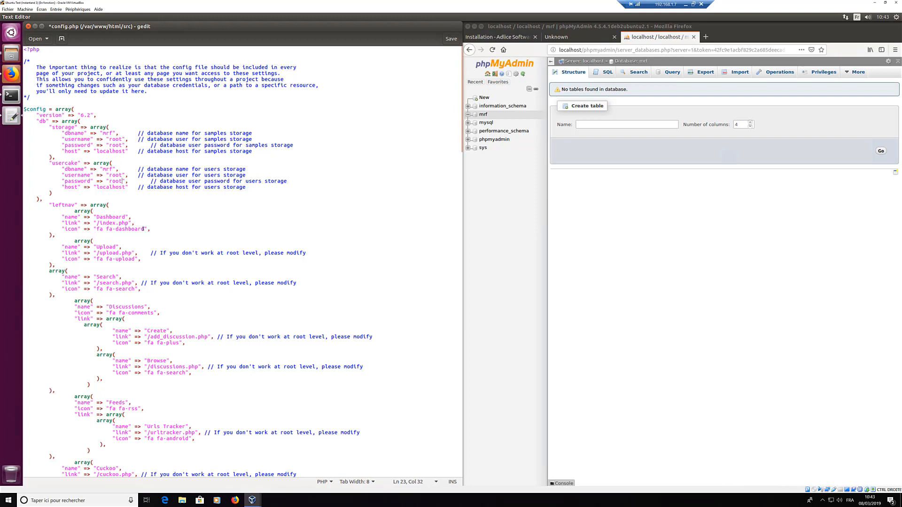
key(Down)
key(Down)
key(Down)
scroll(461, 134, down, 2)
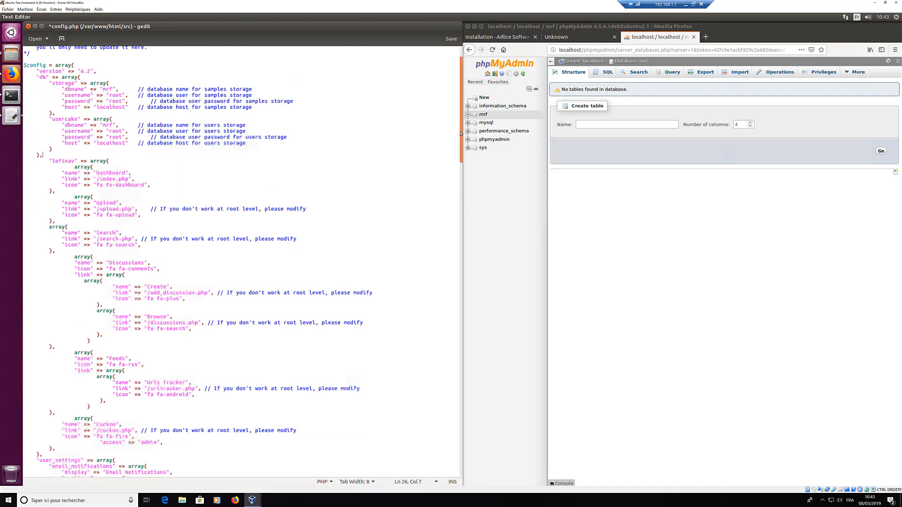
scroll(461, 134, down, 7)
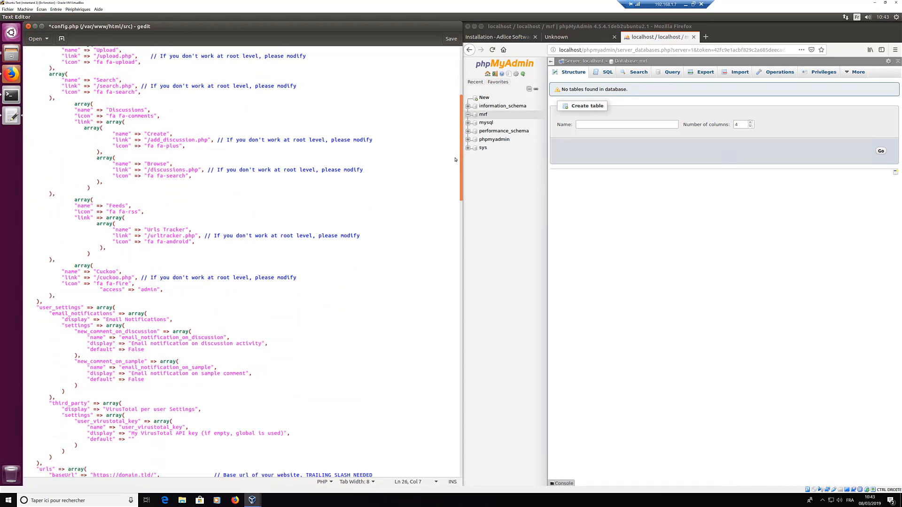
scroll(455, 160, down, 6)
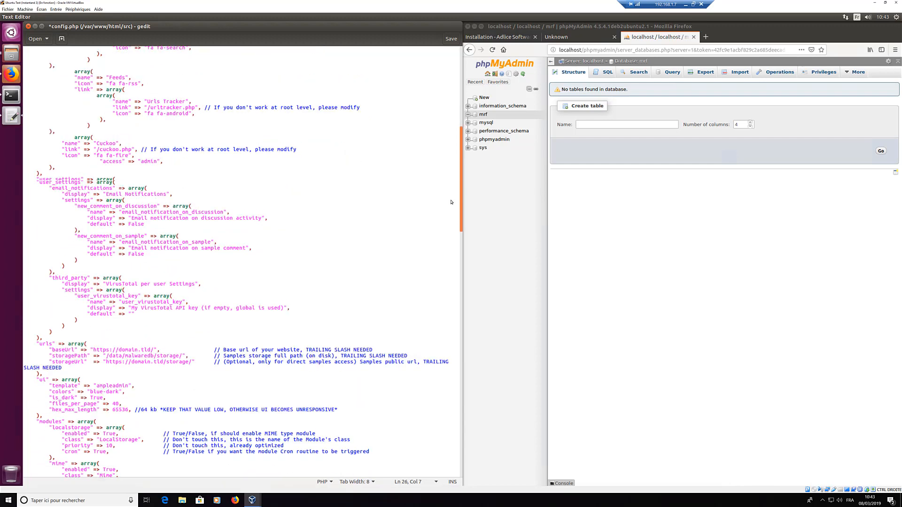
scroll(451, 202, down, 6)
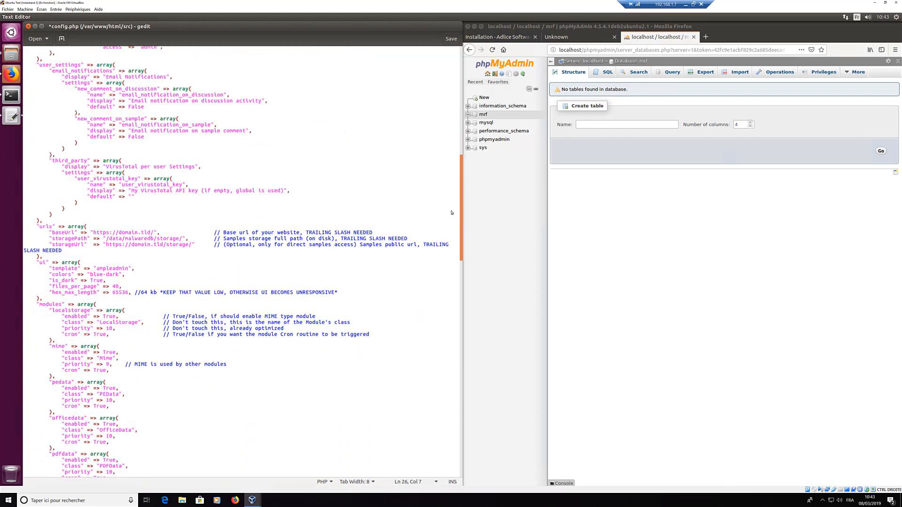
scroll(453, 220, down, 3)
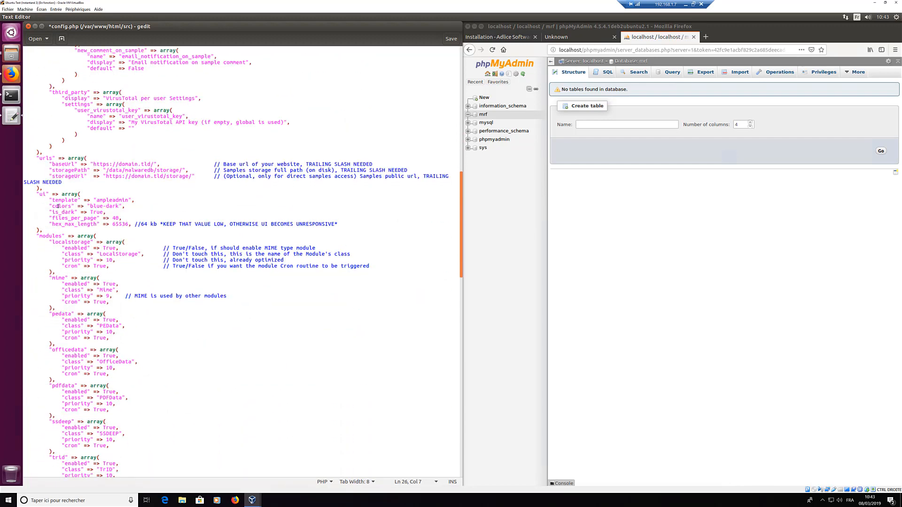
double_click(129, 164)
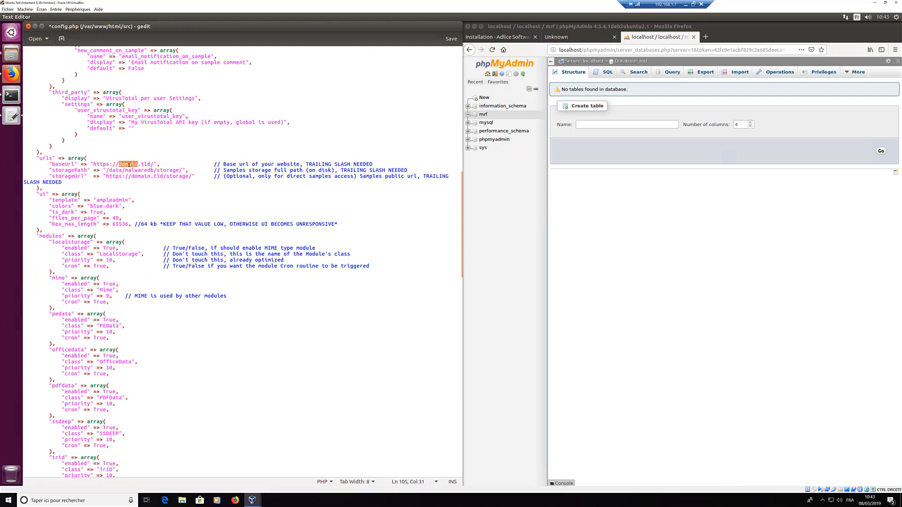
text(localhost)
key(Delete)
key(Delete)
key(Delete)
key(Delete)
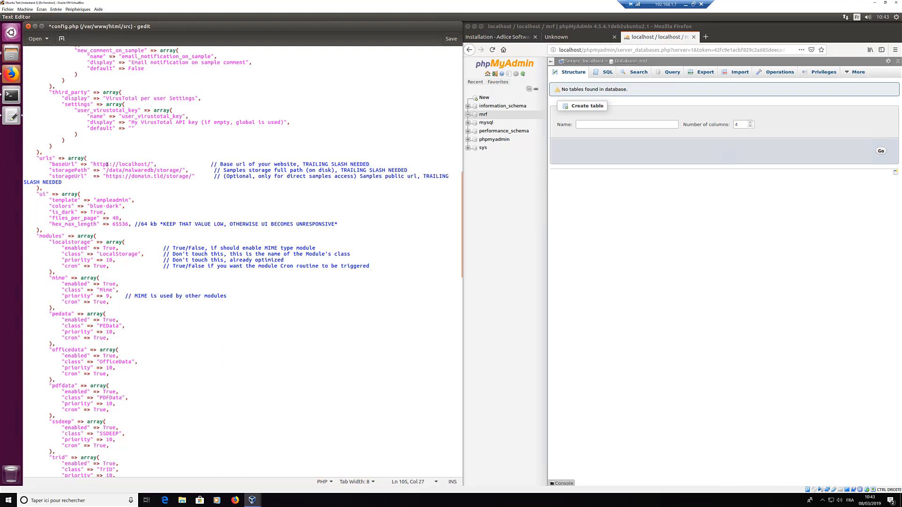
key(Delete)
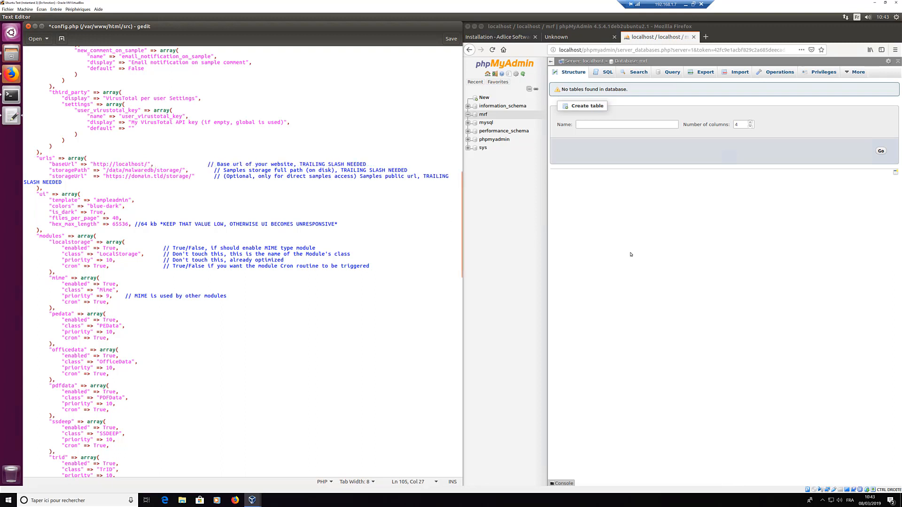
Step: Open Files on src, move up to /var/www/html, then return to the Terminal window
click(619, 287)
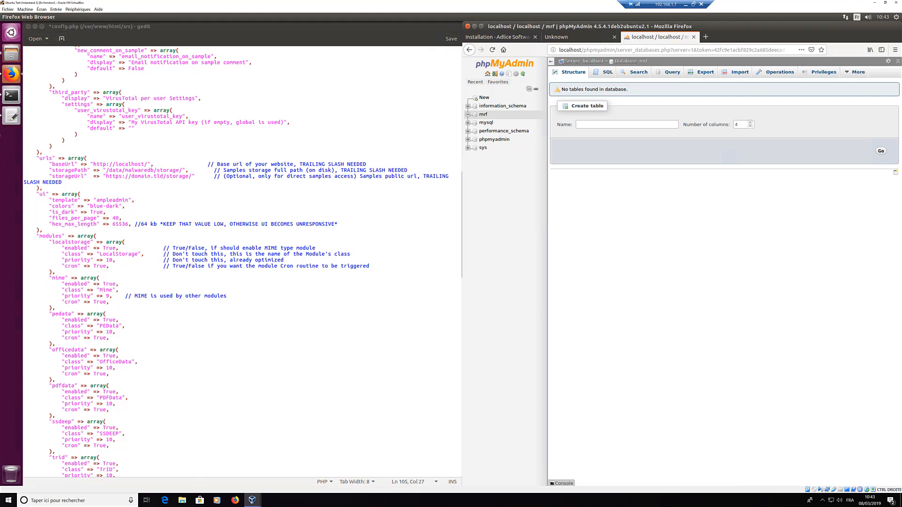
click(12, 55)
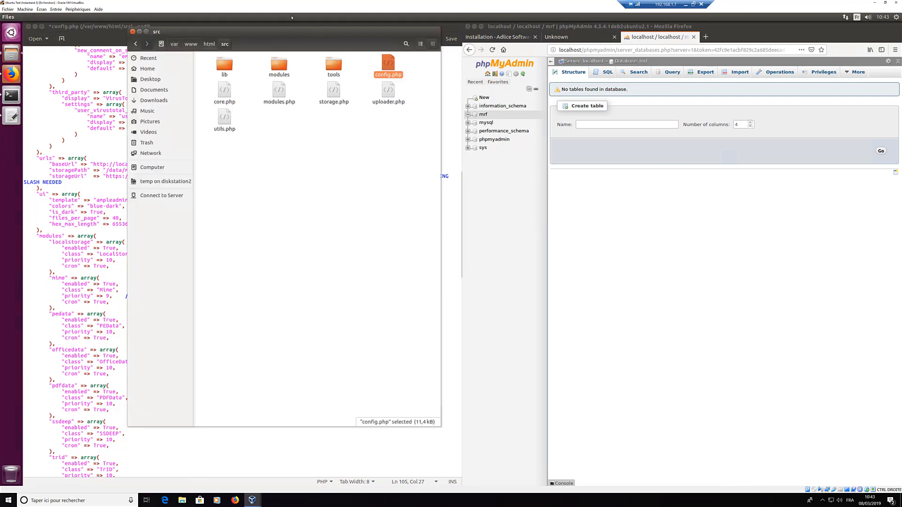
drag(300, 32, 558, 91)
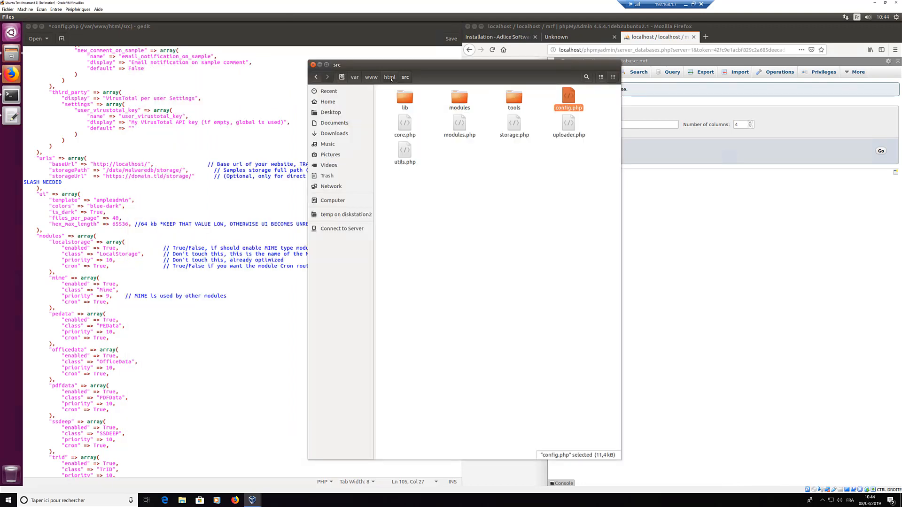
click(390, 77)
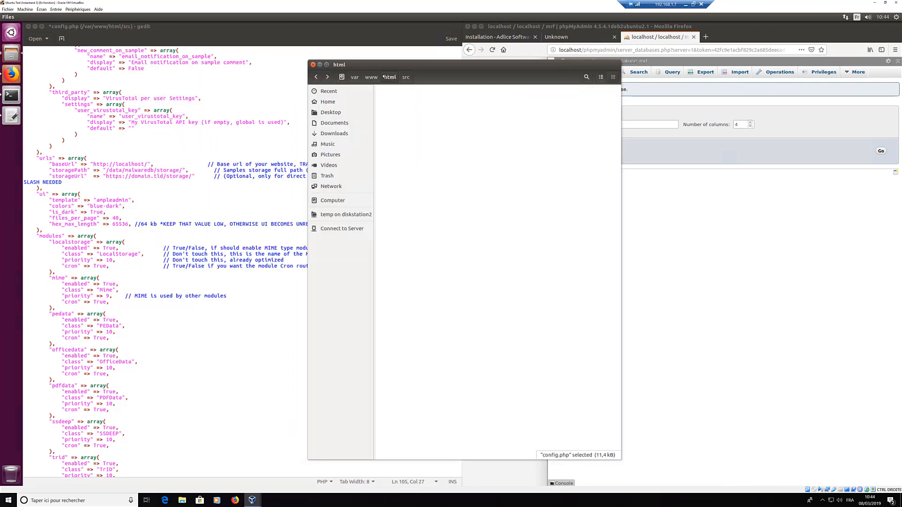
click(437, 110)
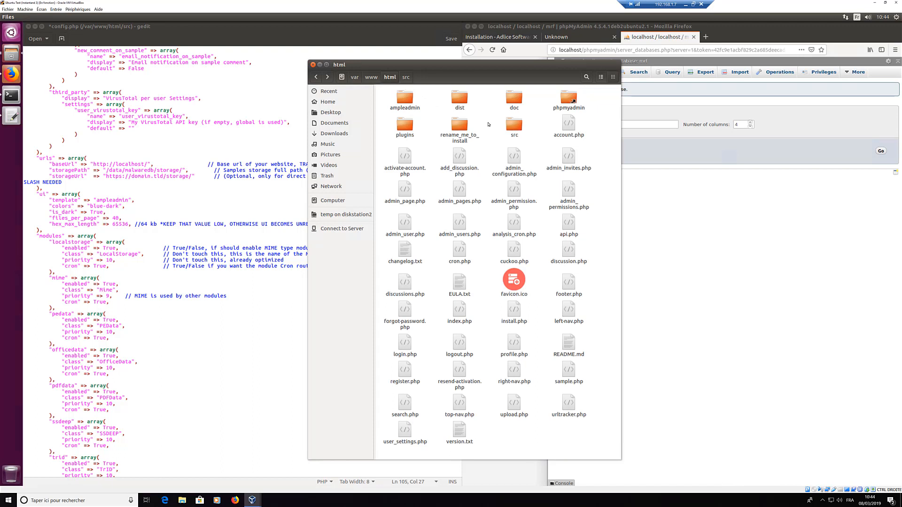
click(331, 201)
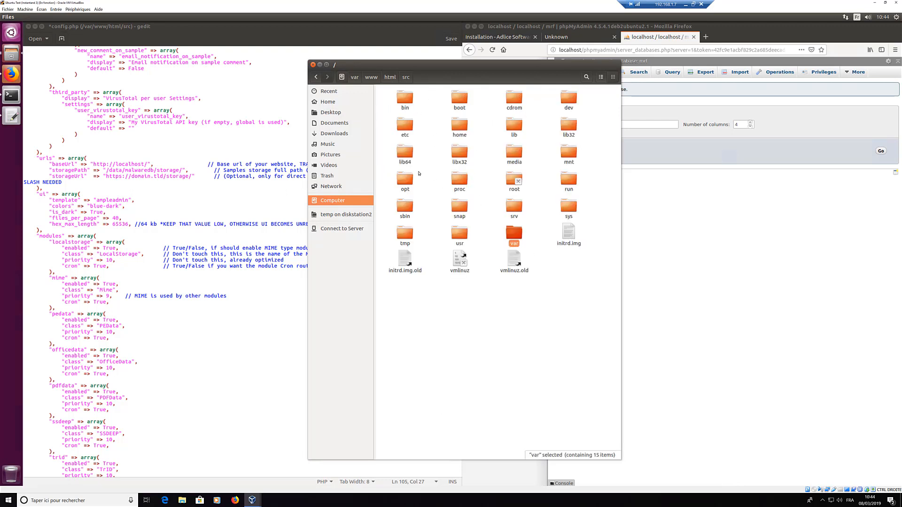
click(316, 77)
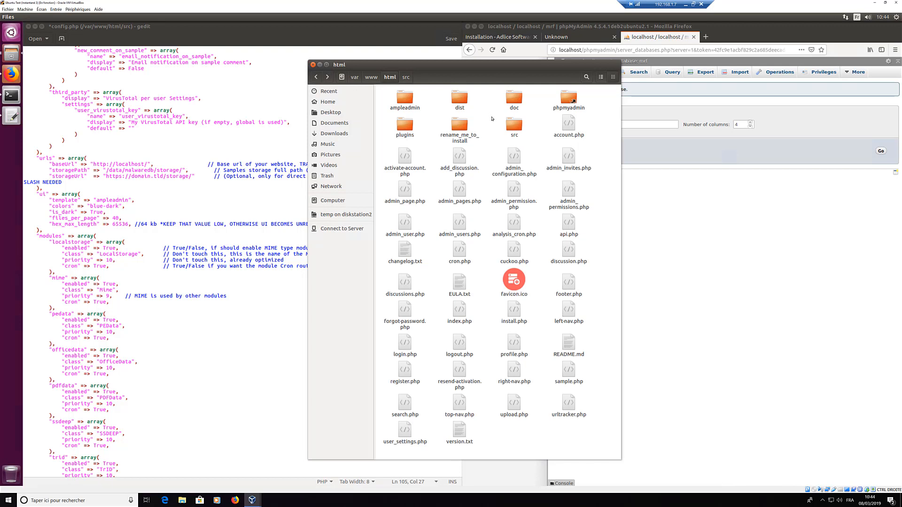
right_click(491, 118)
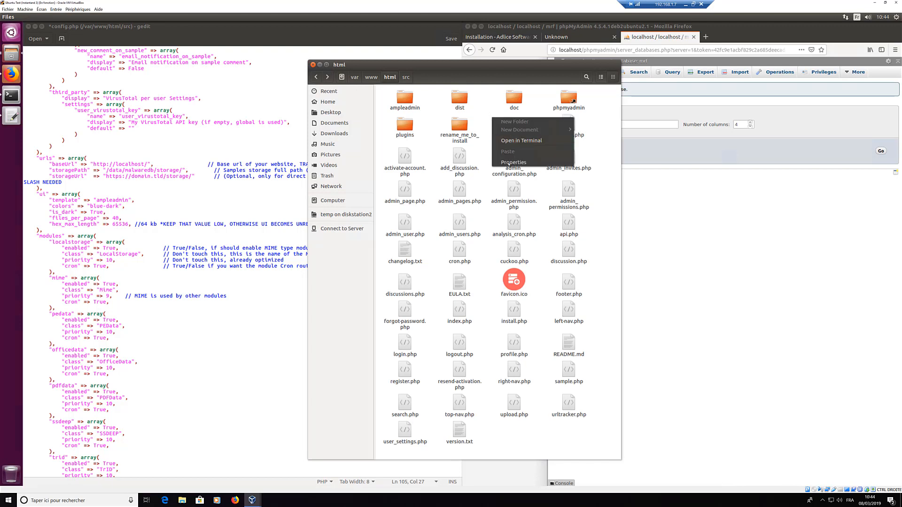
click(489, 112)
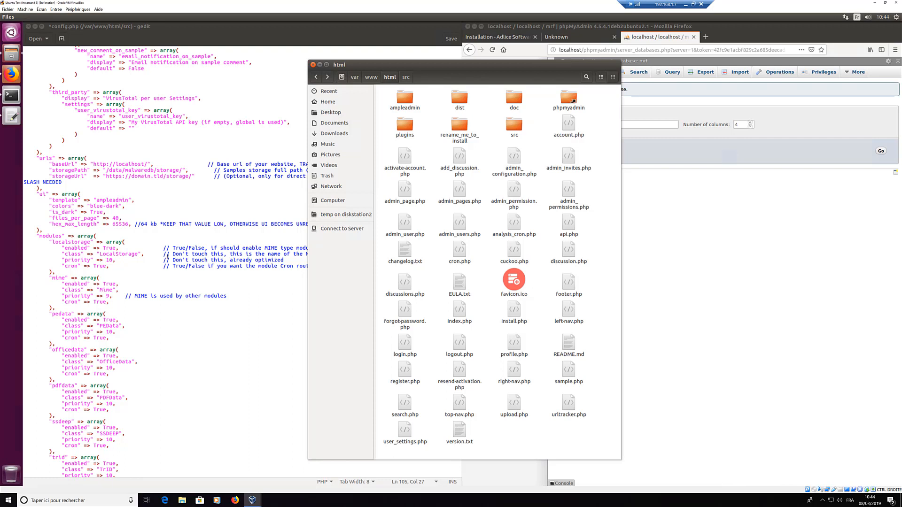
click(11, 97)
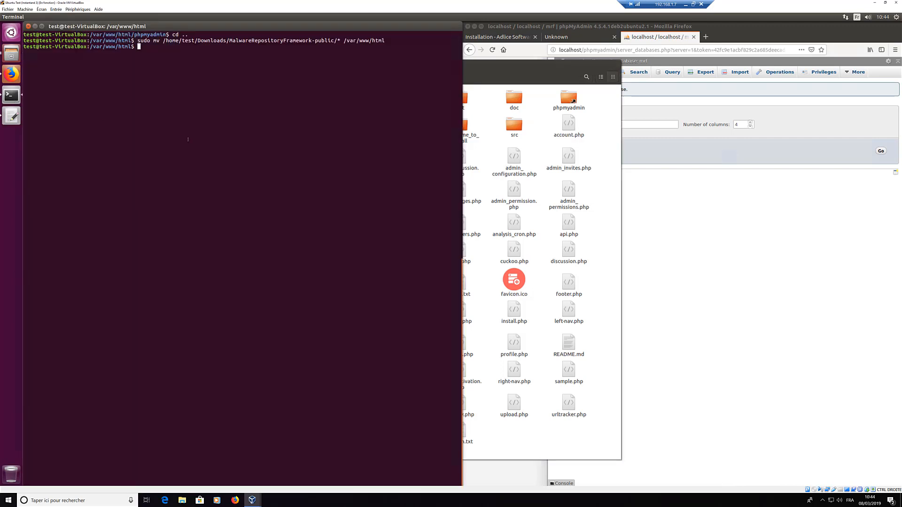
Step: Create the storage folder with sudo mkdir storage and list it with ll
text(sudo mkdir storage)
key(Return)
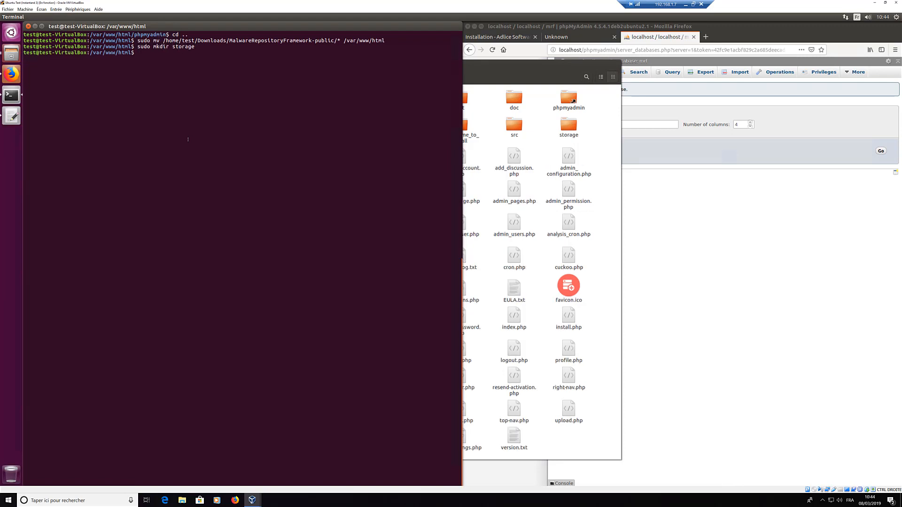
text(ll)
key(Return)
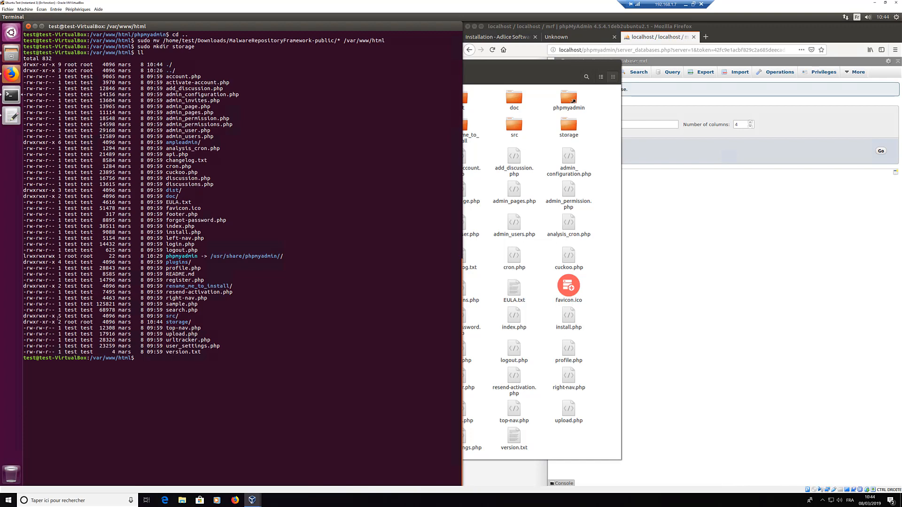
drag(64, 323, 93, 311)
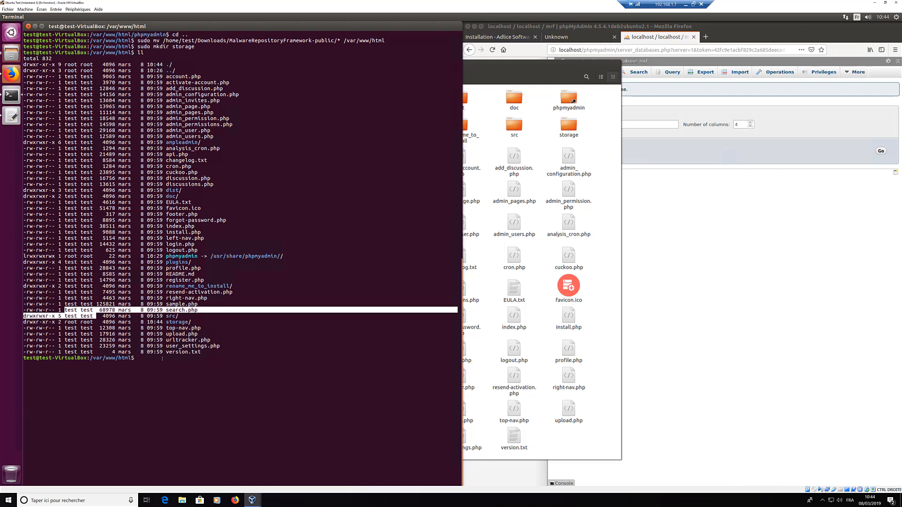
click(161, 359)
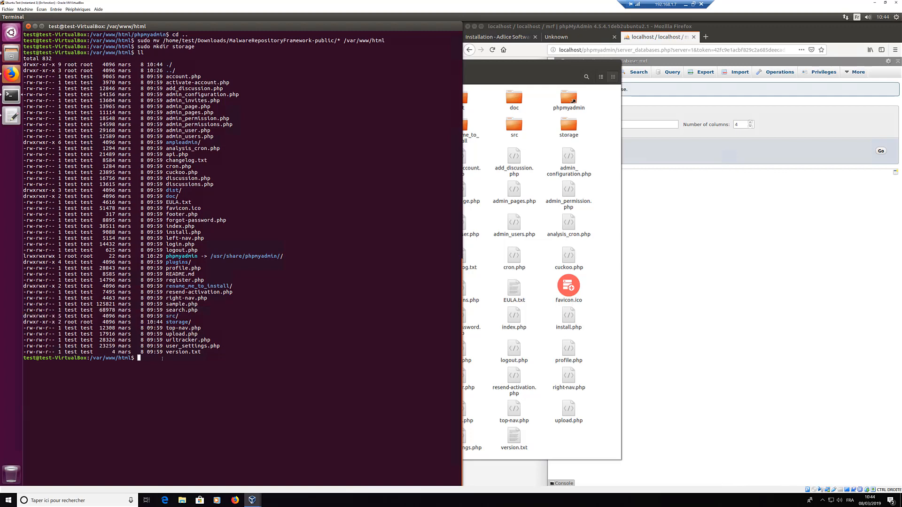
Step: Make storage owned by test:test with sudo chown, verify with ll, and minimize the terminal
text(chown test:test: storage)
key(Return)
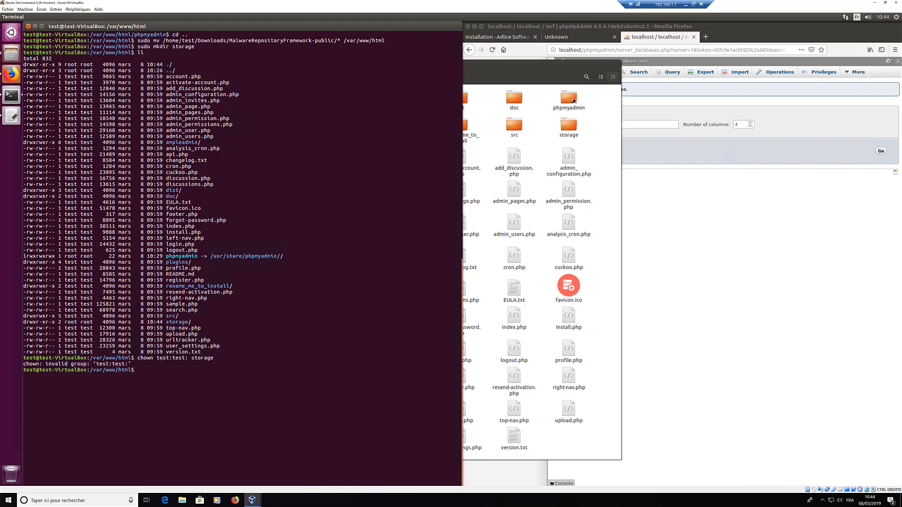
key(Up)
key(Left)
key(Left)
key(Left)
key(Left)
key(Left)
key(Left)
key(Left)
key(Left)
key(Left)
key(Left)
key(Left)
key(Right)
key(Right)
key(Delete)
key(Return)
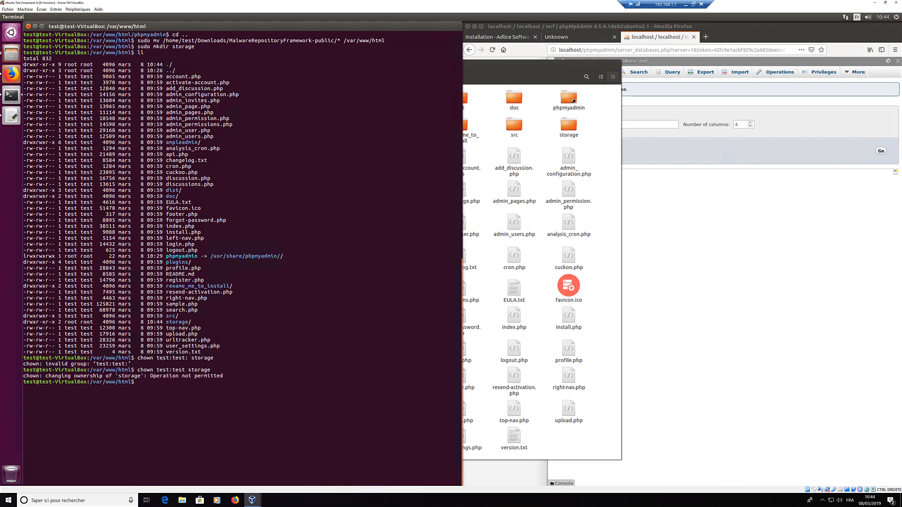
key(Up)
key(Left)
key(Left)
key(Left)
key(Left)
key(Left)
key(Left)
key(Left)
key(Left)
key(Left)
key(Left)
key(Left)
key(Left)
key(Left)
key(Left)
key(Left)
key(Left)
key(Left)
key(Left)
key(Left)
key(Left)
key(Left)
key(Left)
key(Left)
text(sudo)
key(Return)
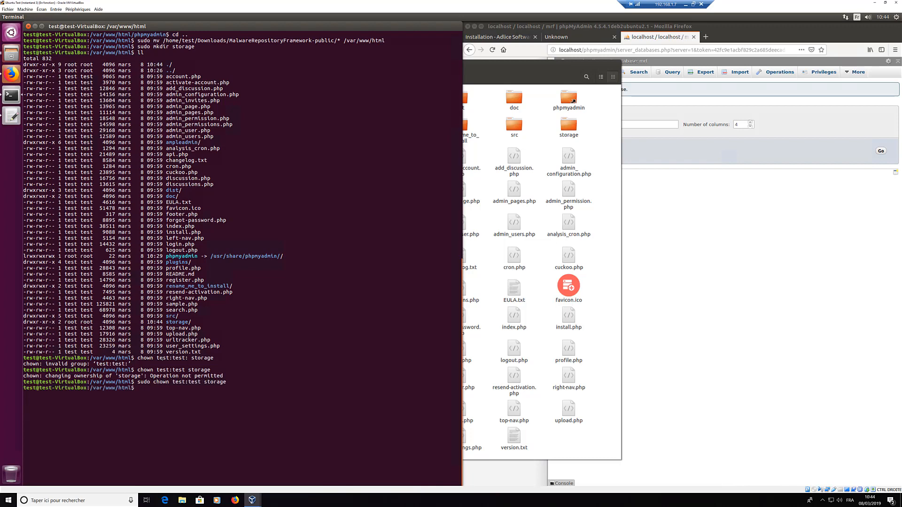
text(ll)
key(Return)
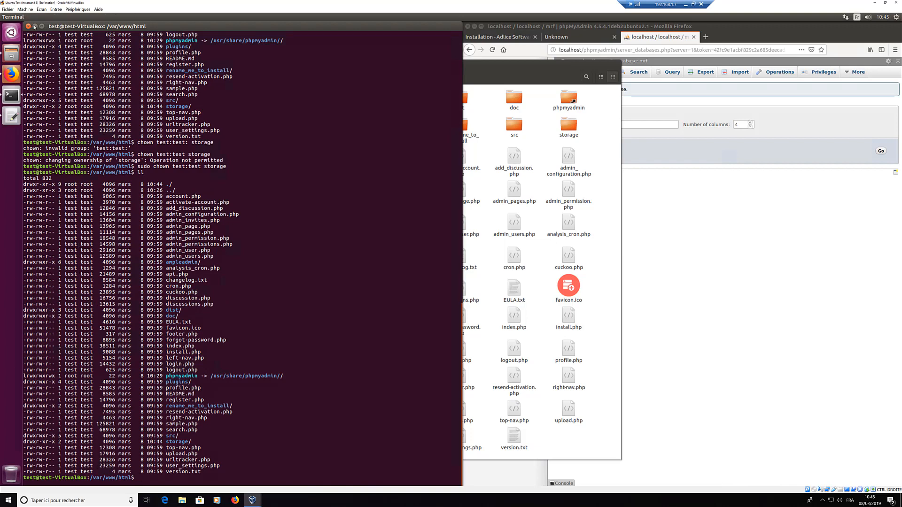
click(35, 26)
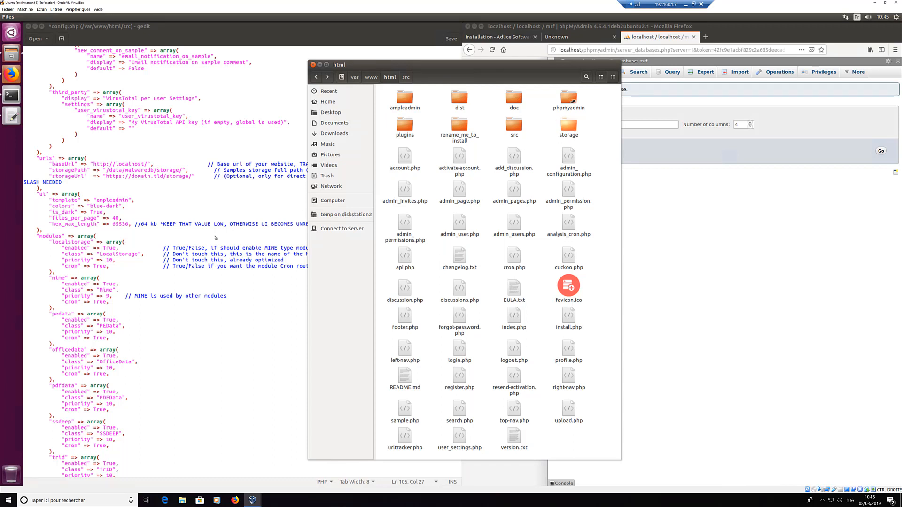
Step: Replace data/malwaredb with var/www/html so storagePath reads /var/www/html/storage/
click(155, 194)
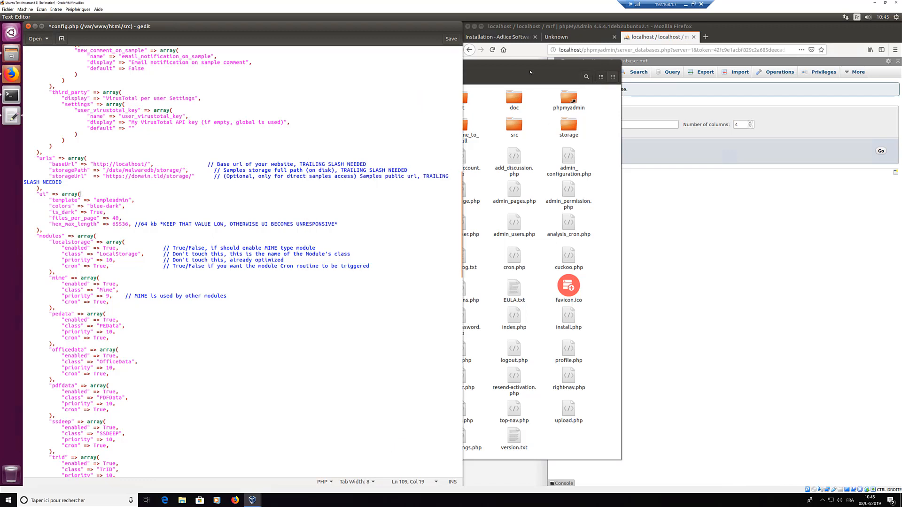
click(527, 68)
drag(523, 78, 623, 74)
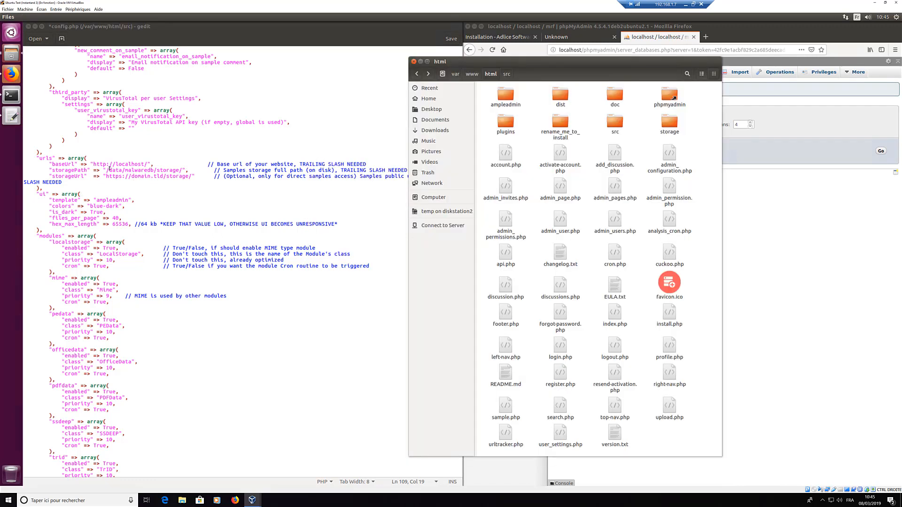
click(154, 169)
drag(109, 170, 155, 171)
text(var/www/ht)
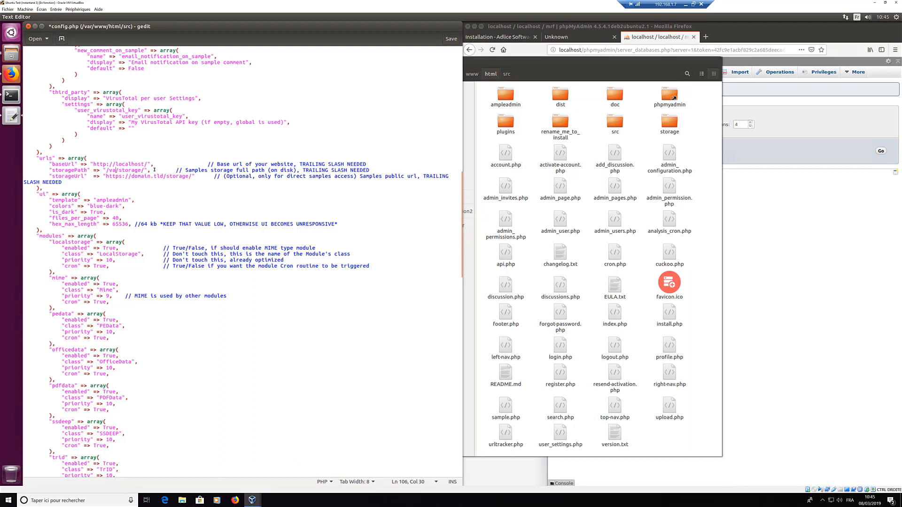
text(ml)
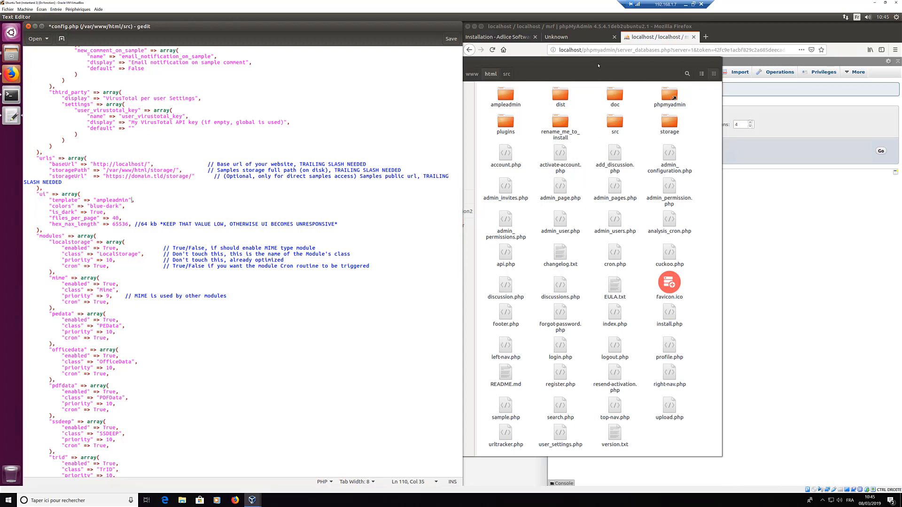
click(654, 60)
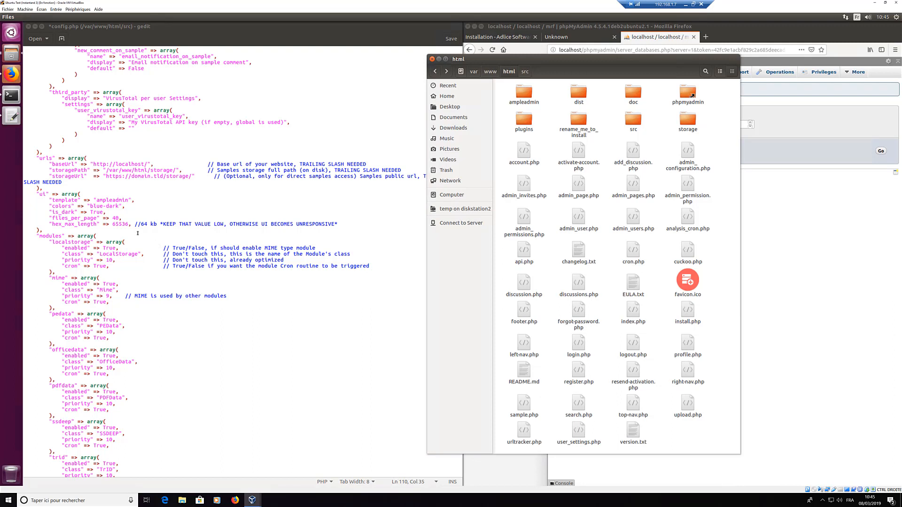
click(129, 210)
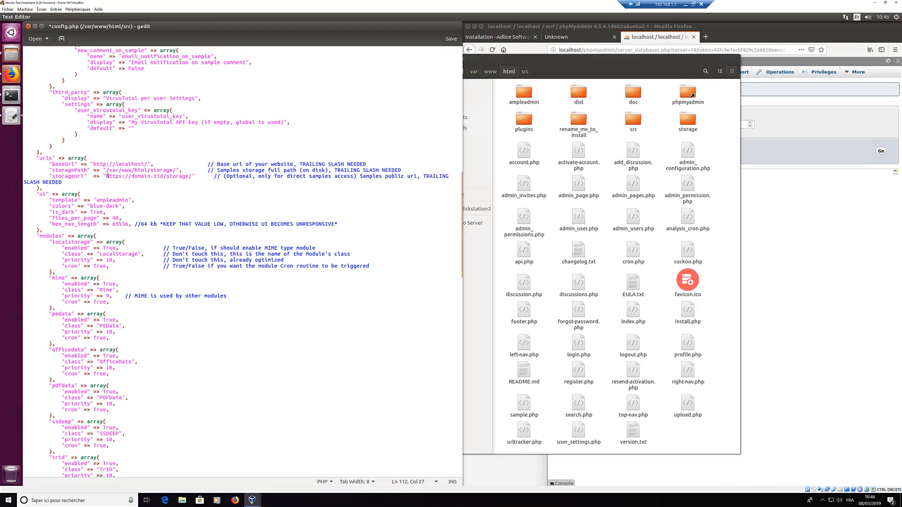
drag(106, 176, 169, 174)
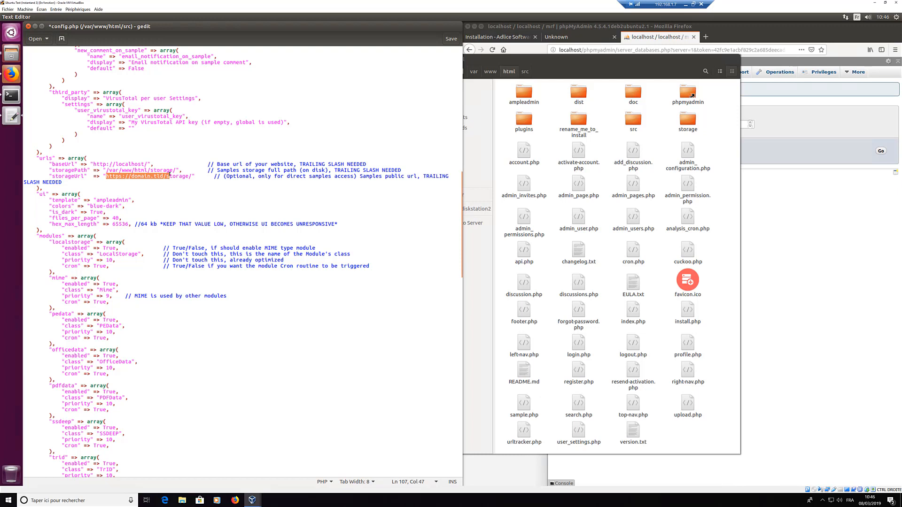
double_click(121, 165)
key(ctrl+c)
drag(132, 176, 163, 176)
key(ctrl+v)
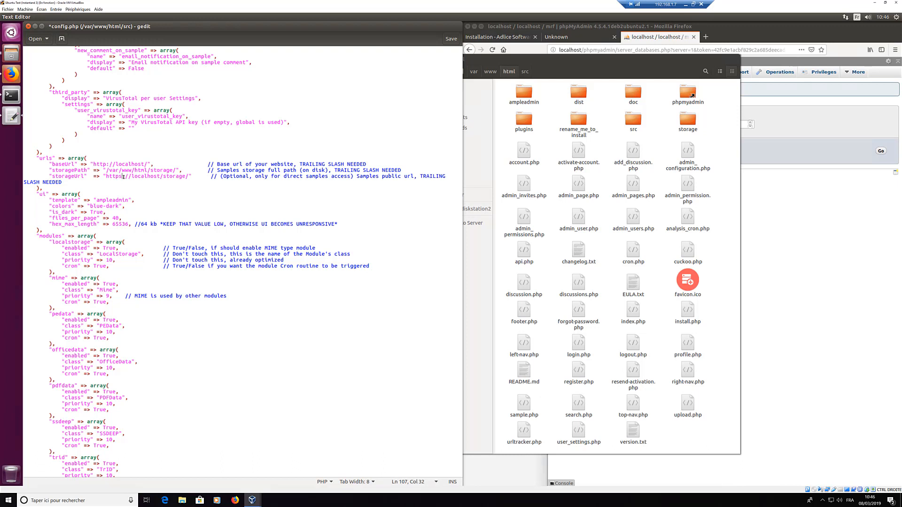
key(BackSpace)
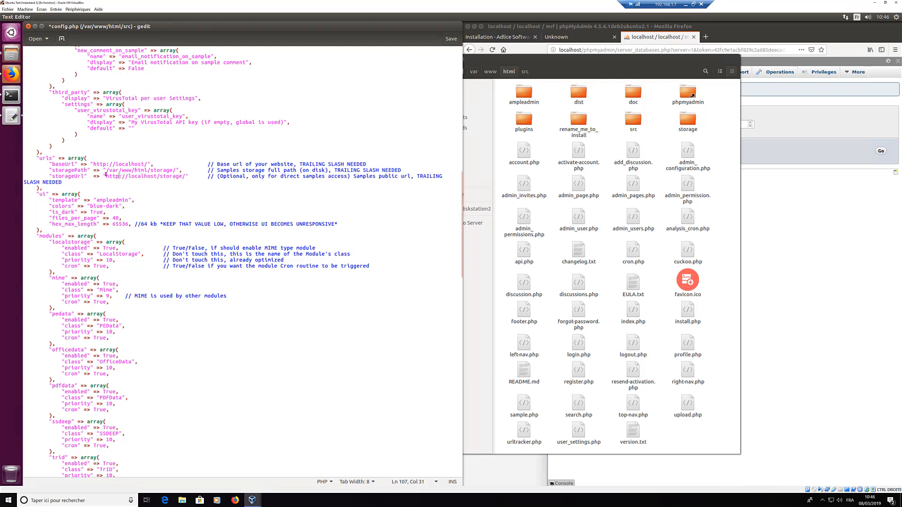
drag(106, 176, 186, 177)
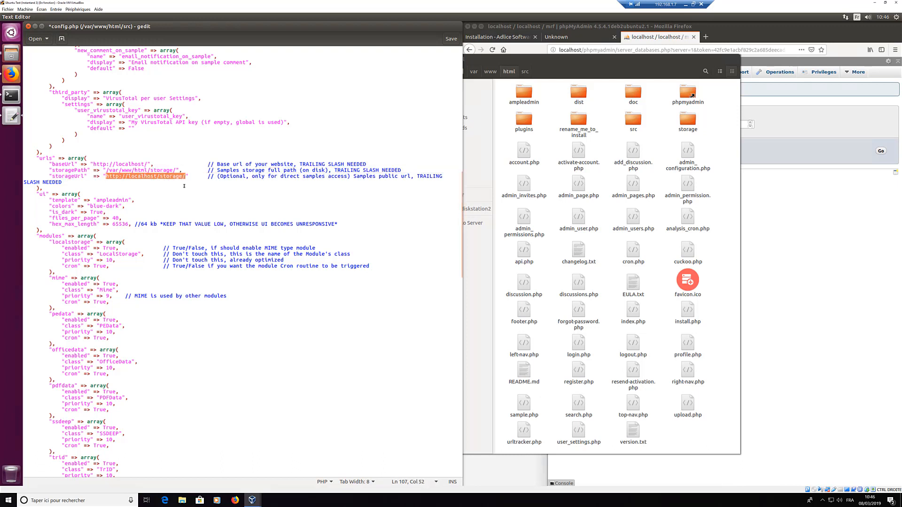
click(184, 186)
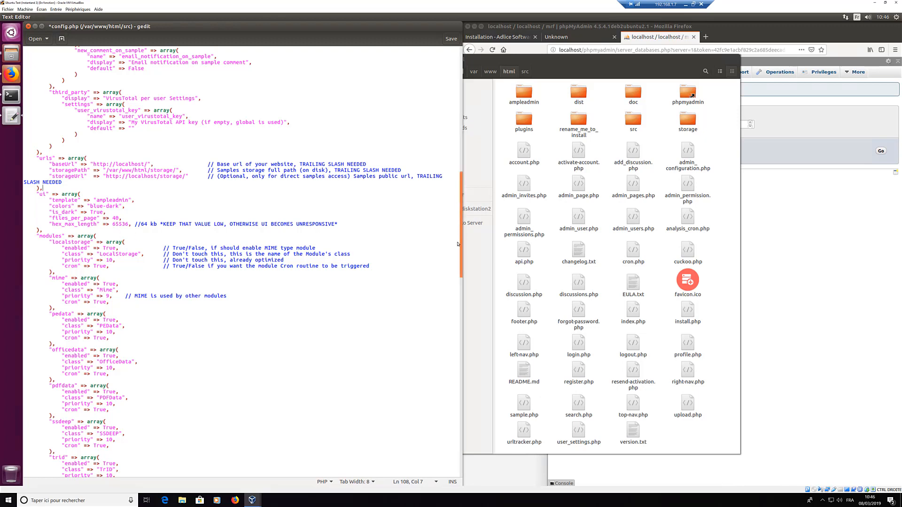
Step: Set the Cuckoo module's enabled value to False
scroll(460, 235, down, 8)
scroll(456, 305, down, 8)
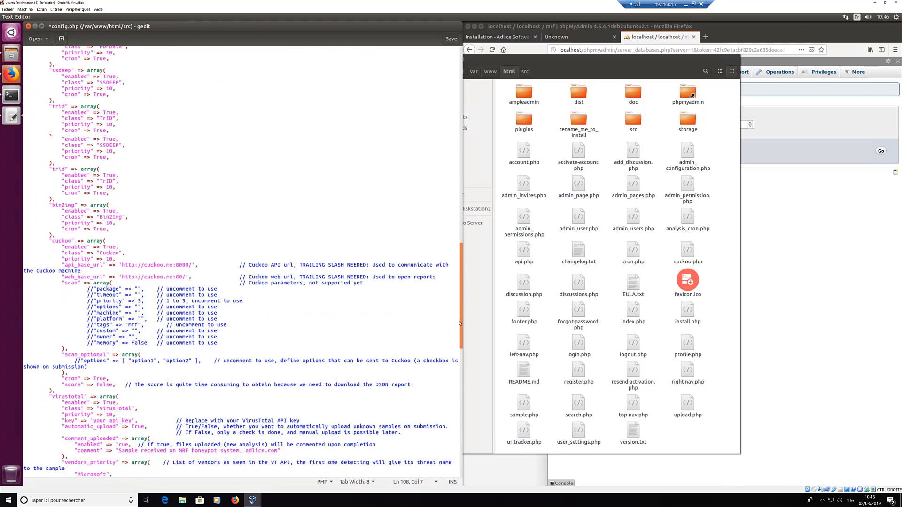
scroll(178, 178, up, 3)
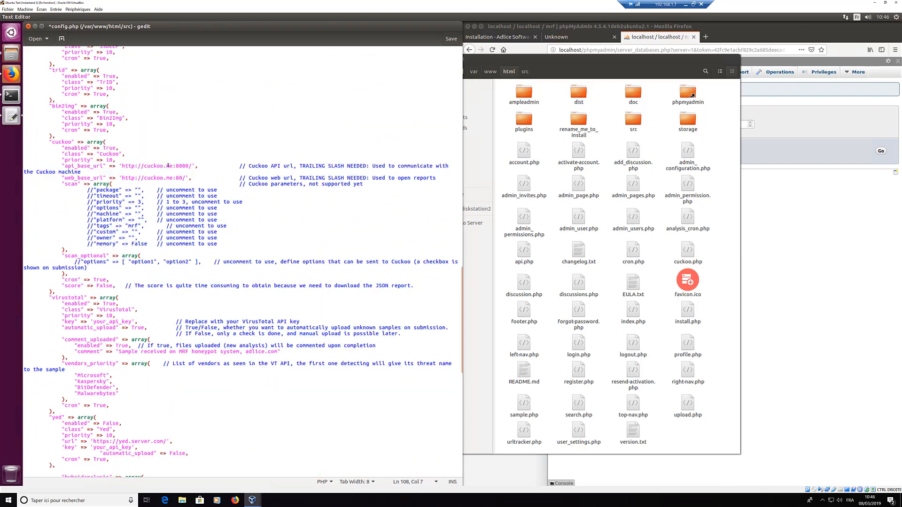
double_click(109, 148)
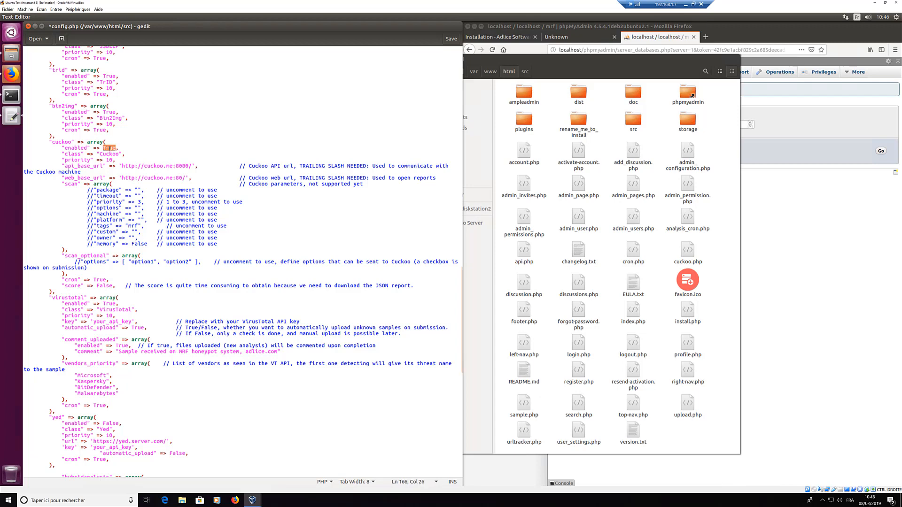
text(False)
Step: Delete VirusTotal's placeholder API key and set VirusTotal to False
double_click(107, 323)
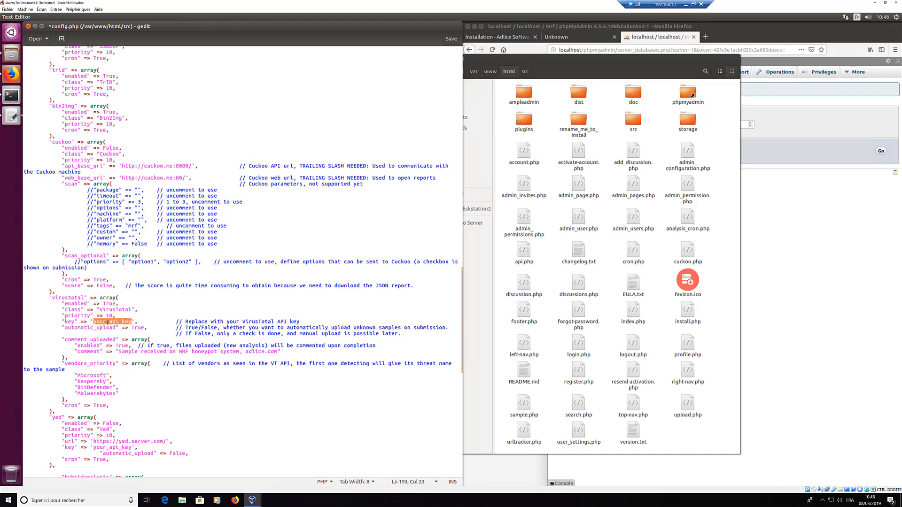
key(BackSpace)
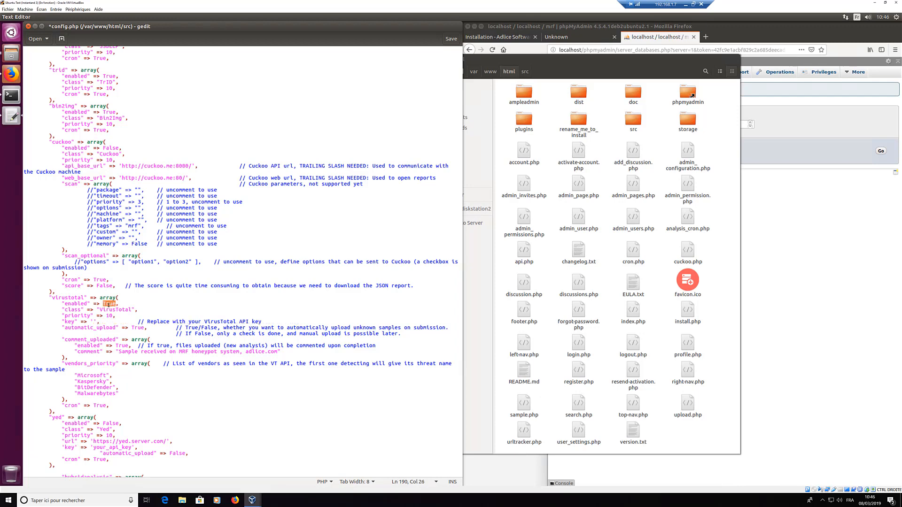
text(False)
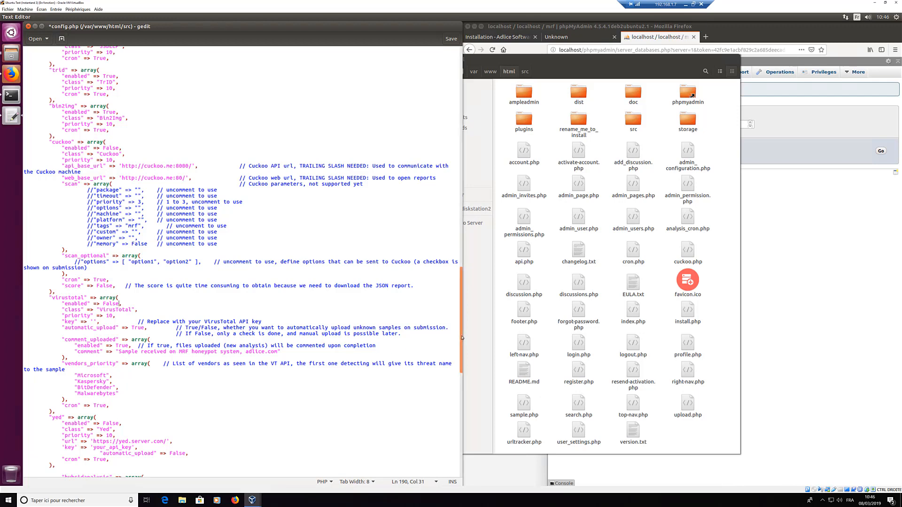
Step: Review the yed module block and select the Hybrid Analysis placeholder API key
drag(462, 350, 459, 394)
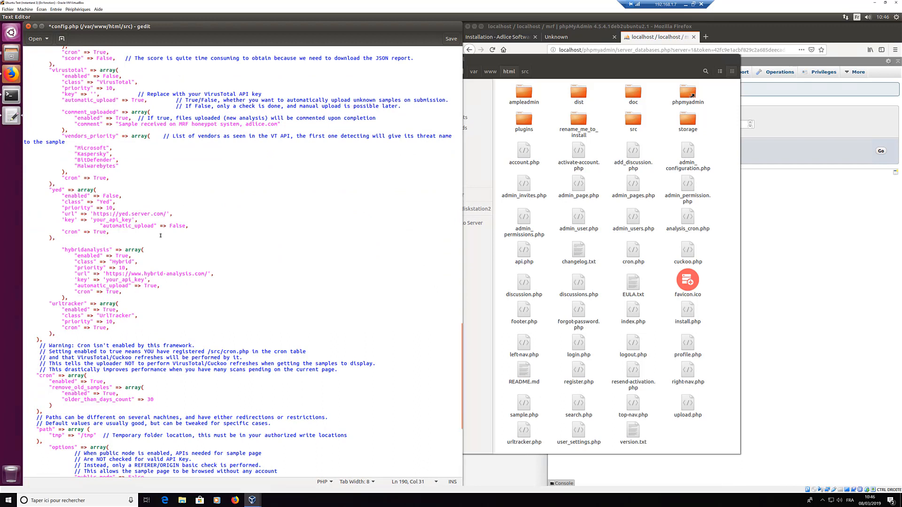
click(55, 185)
drag(49, 190, 60, 239)
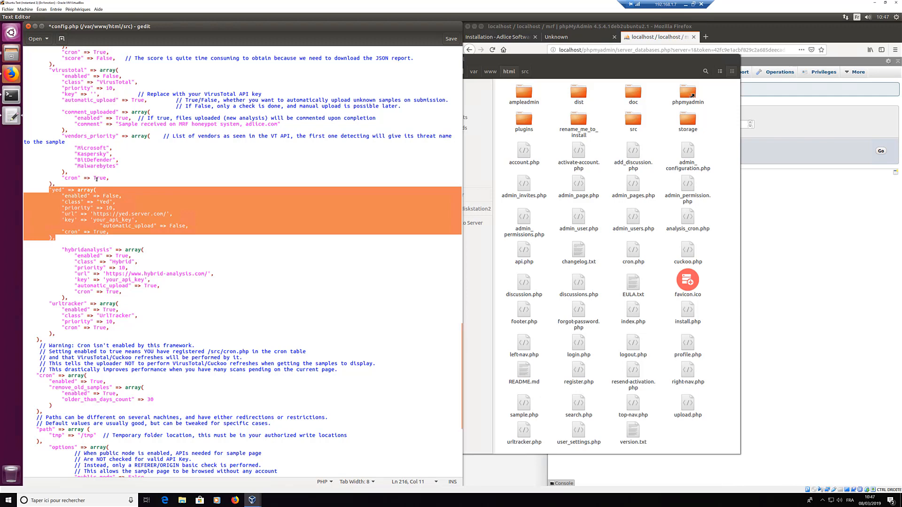
click(61, 201)
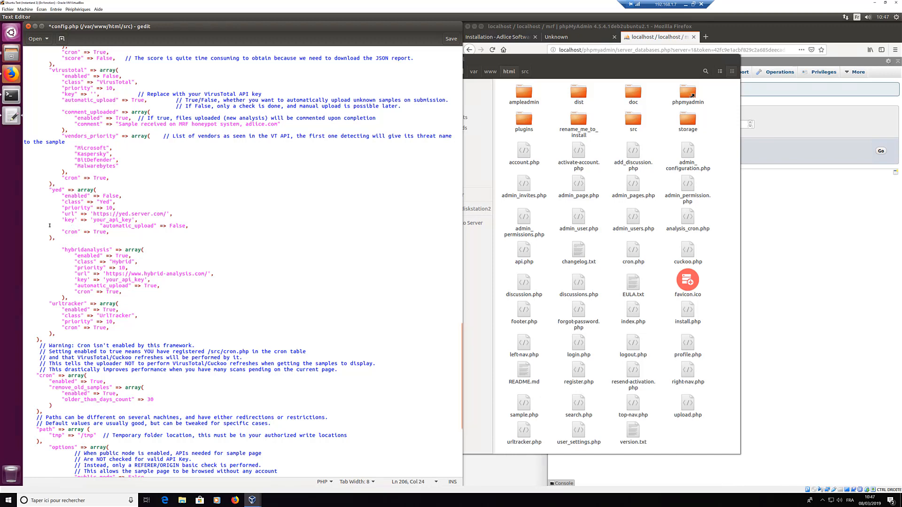
drag(55, 238, 49, 192)
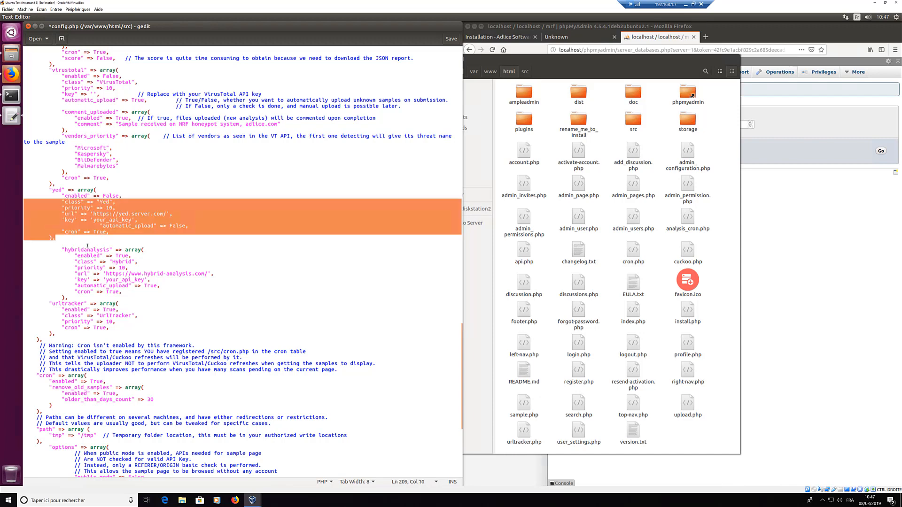
click(62, 246)
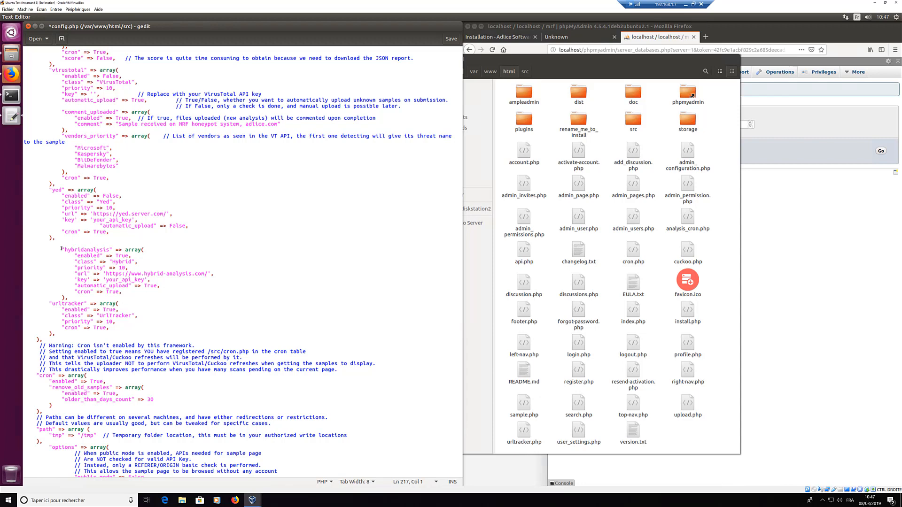
double_click(136, 280)
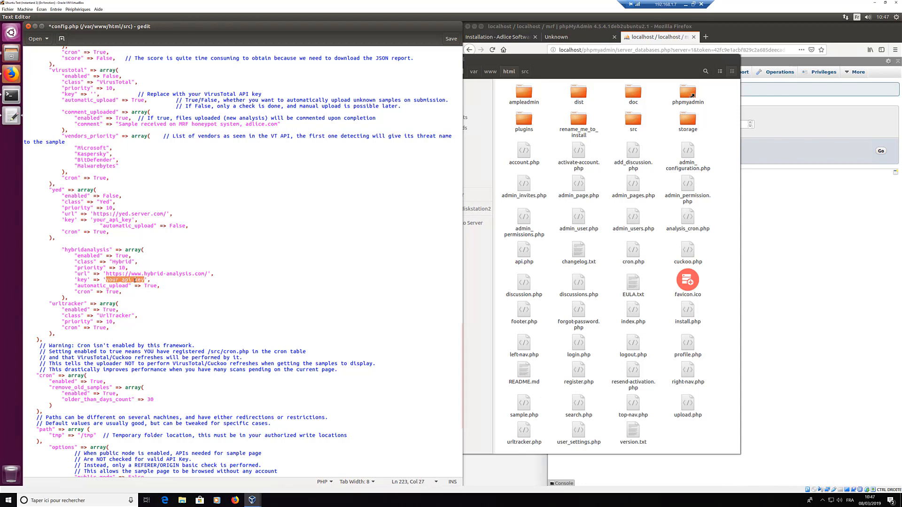
Step: Save the edited config.php with the disabled Cuckoo and VirusTotal modules
click(135, 297)
scroll(141, 289, down, 8)
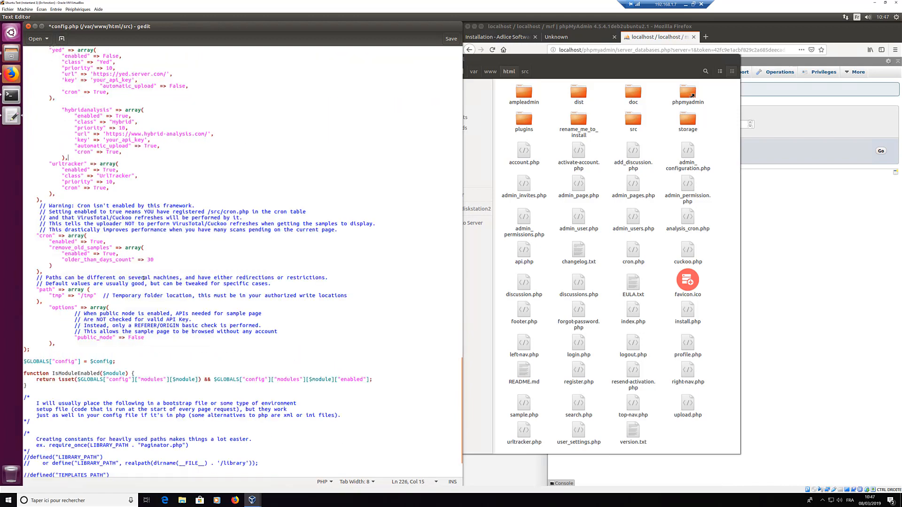
scroll(150, 278, up, 4)
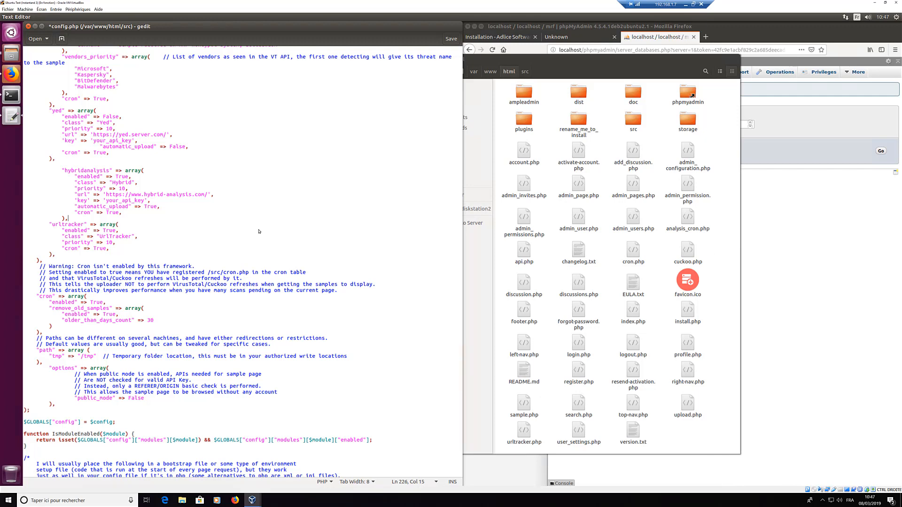
click(131, 297)
scroll(235, 379, down, 5)
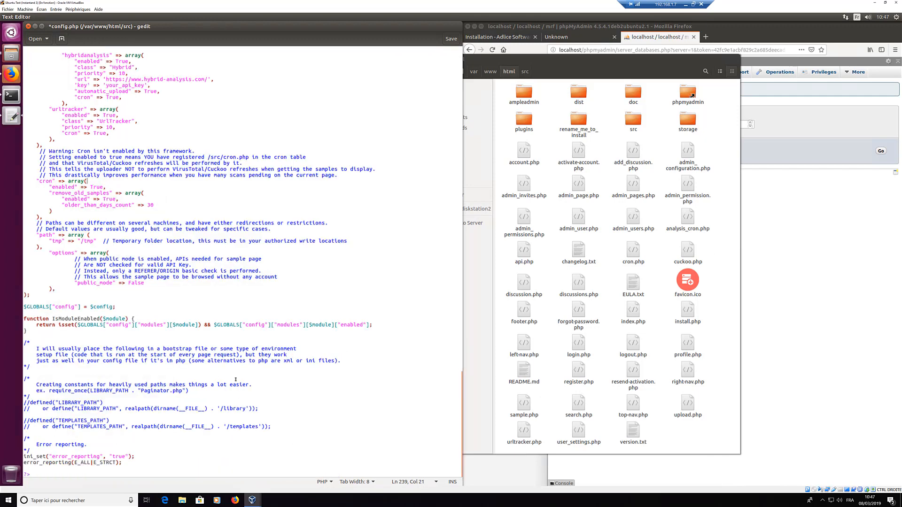
click(451, 39)
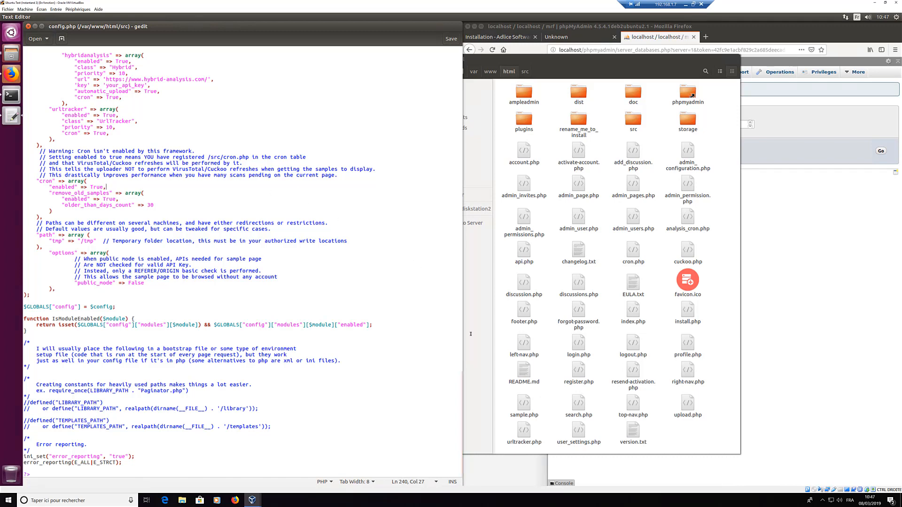
scroll(455, 305, up, 15)
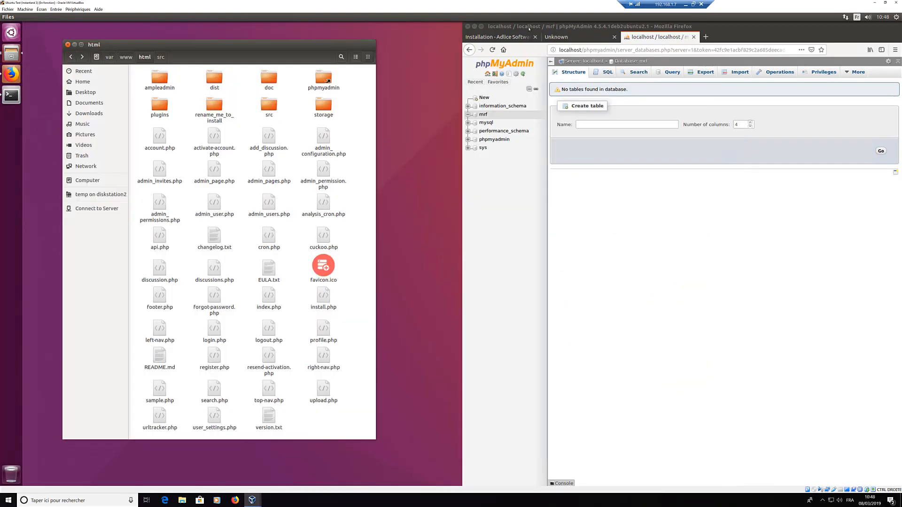
Step: Check the Adlice install docs, then reload install.php to show only the missing uc_configuration table
click(677, 188)
click(582, 39)
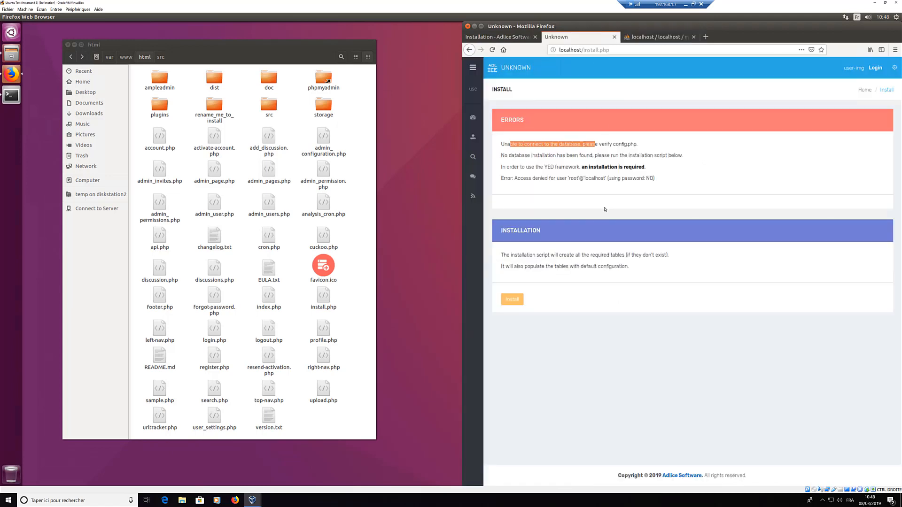
click(498, 37)
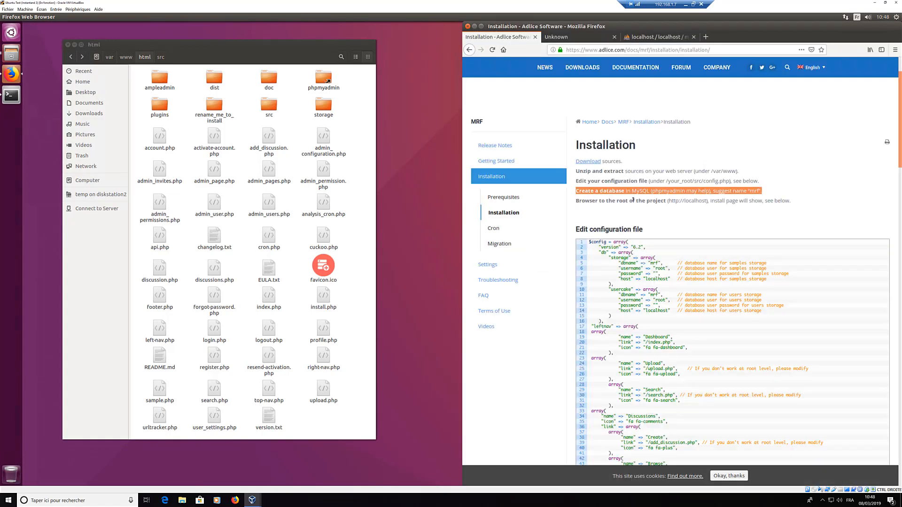
drag(576, 201, 800, 202)
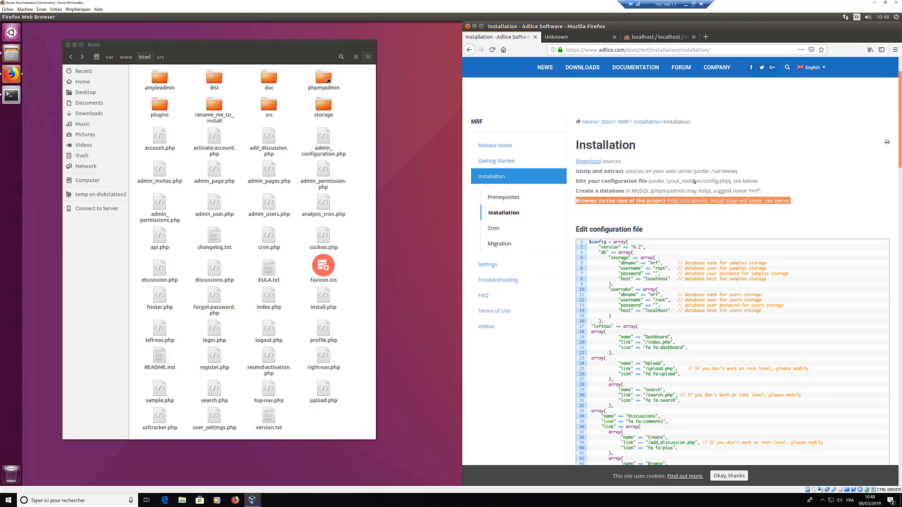
click(569, 37)
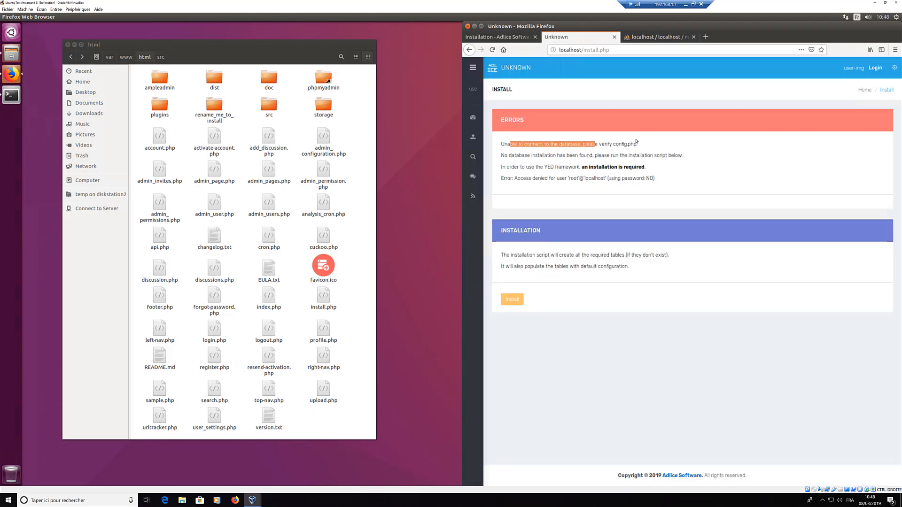
key(F5)
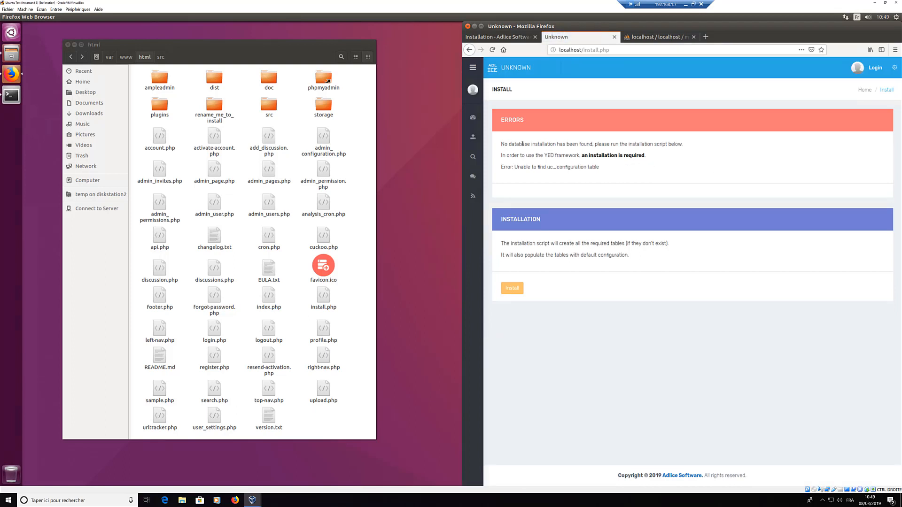
drag(501, 144, 591, 145)
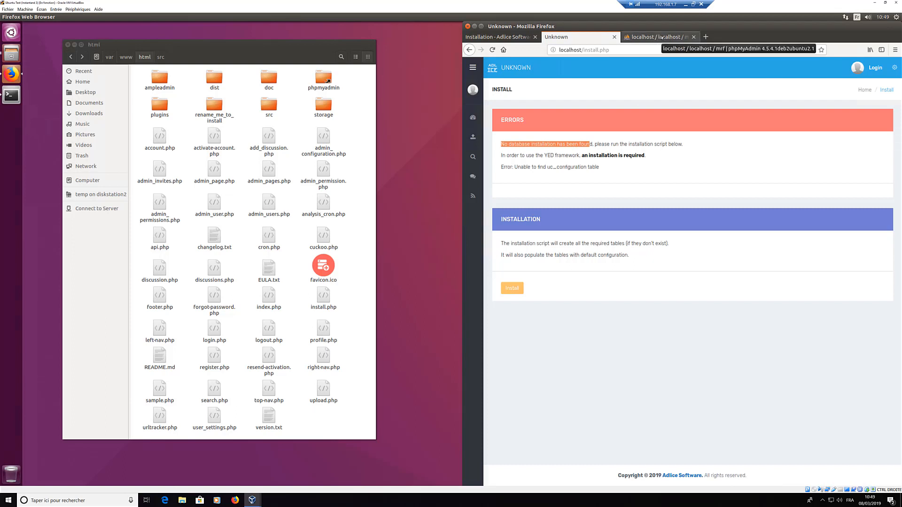
Step: Run the MRF install, note the generated admin password, and go to localhost/login.php
click(514, 291)
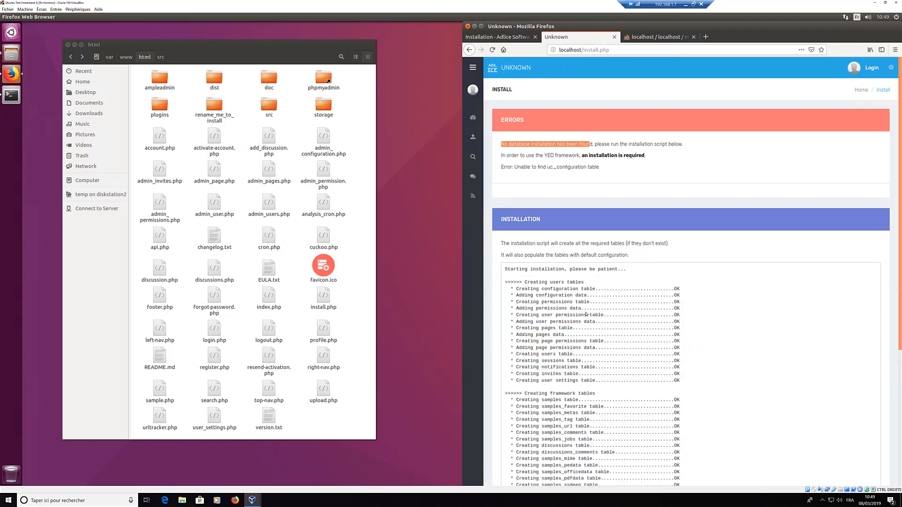
scroll(587, 314, down, 5)
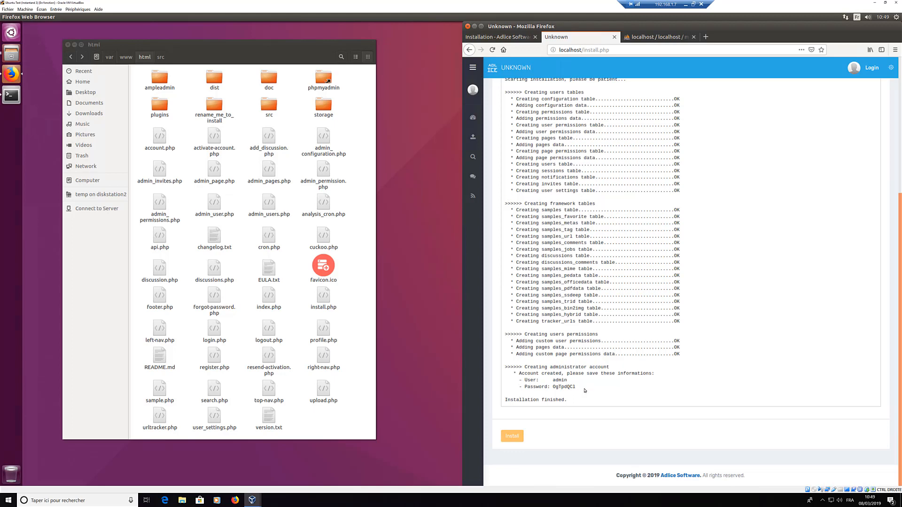
drag(525, 380, 567, 388)
double_click(566, 388)
scroll(708, 353, up, 3)
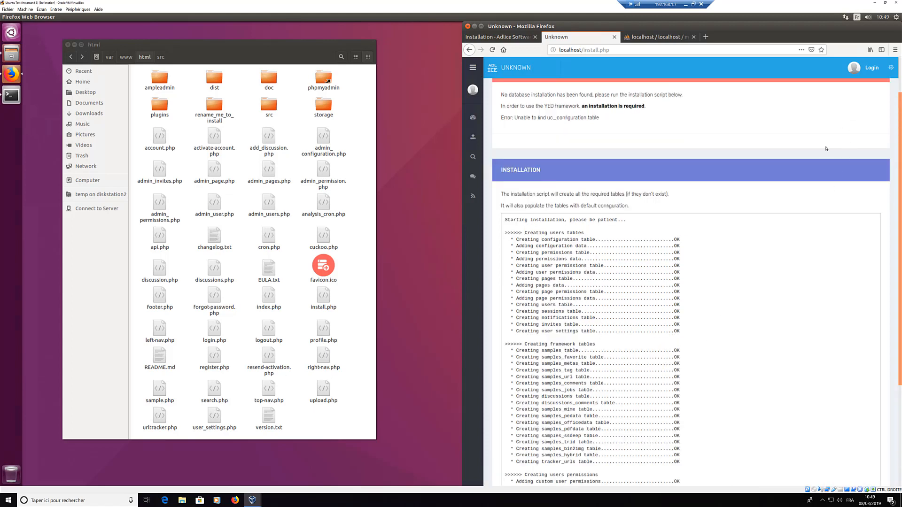
scroll(807, 206, down, 3)
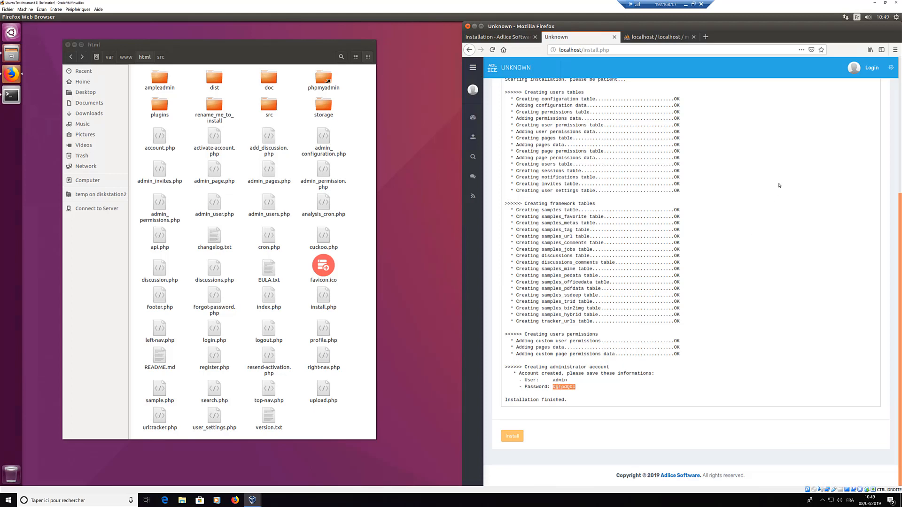
click(857, 67)
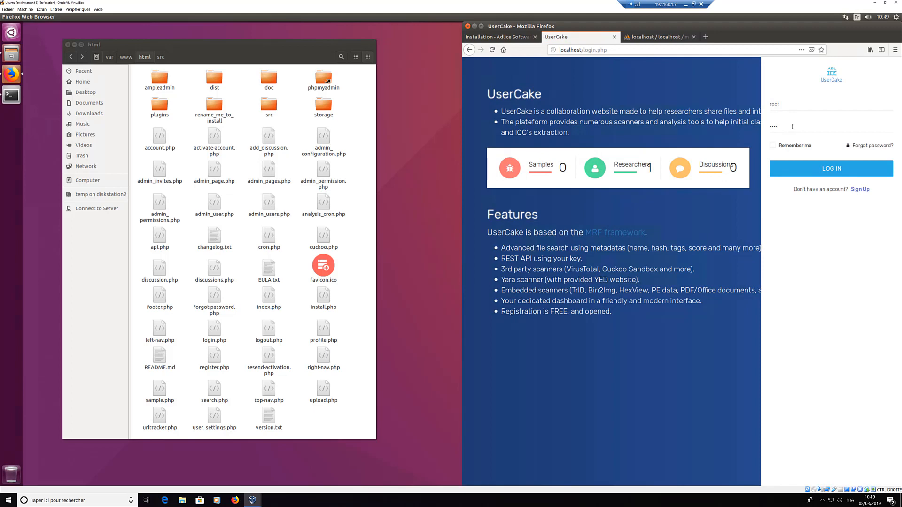
Step: Log in to MRF as admin with the generated password, keeping the login remembered
double_click(791, 126)
key(ctrl+v)
click(791, 106)
double_click(791, 106)
text(admin)
click(773, 146)
click(798, 171)
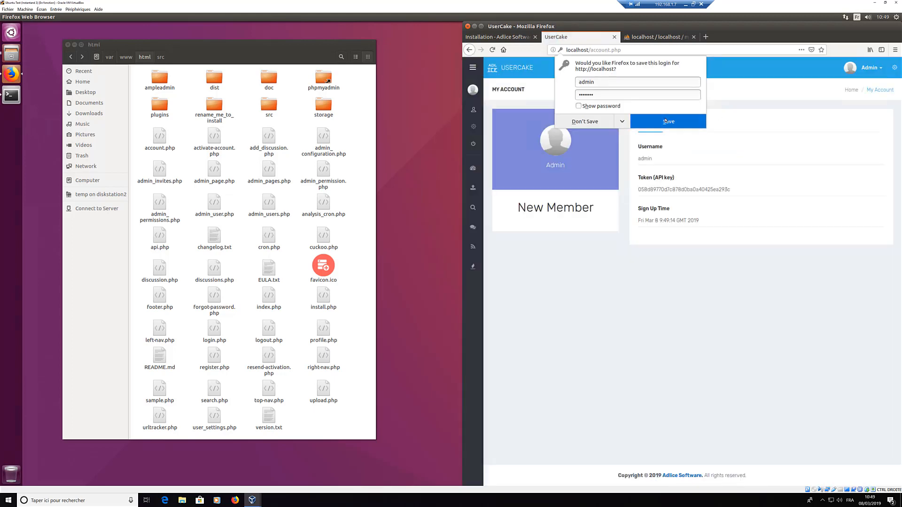
Step: Dismiss the save-login prompt, maximize Firefox, select the API token and go to the Dashboard
click(666, 122)
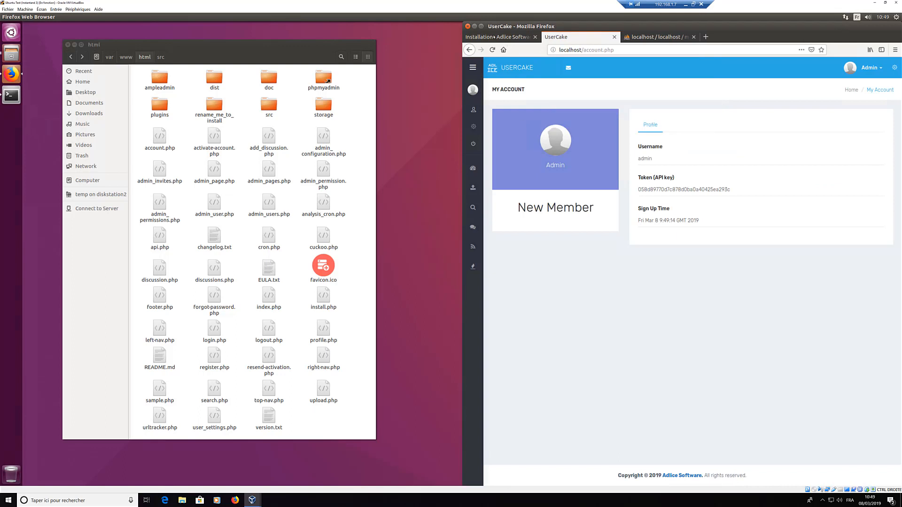
click(481, 27)
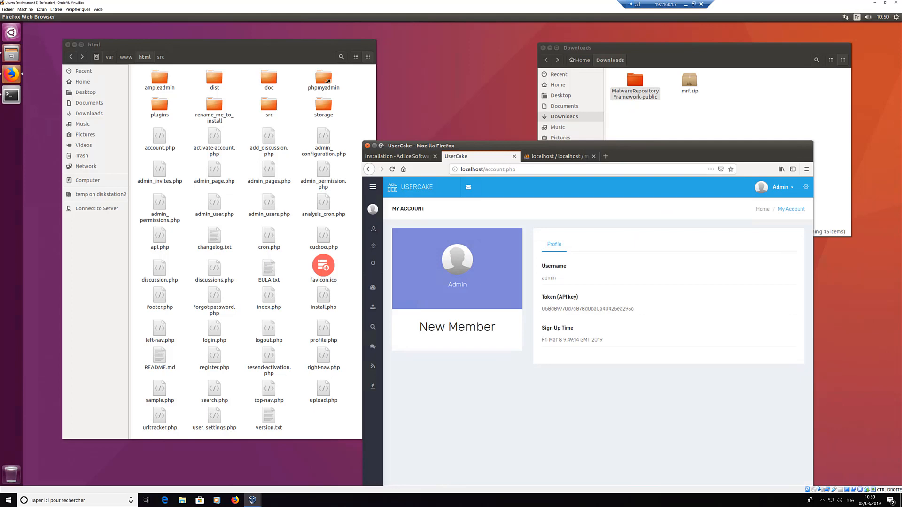
click(381, 145)
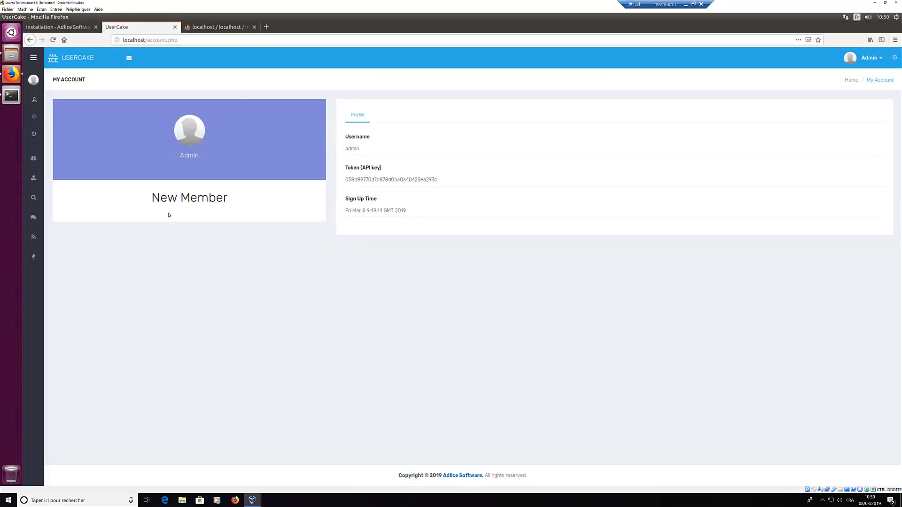
double_click(393, 180)
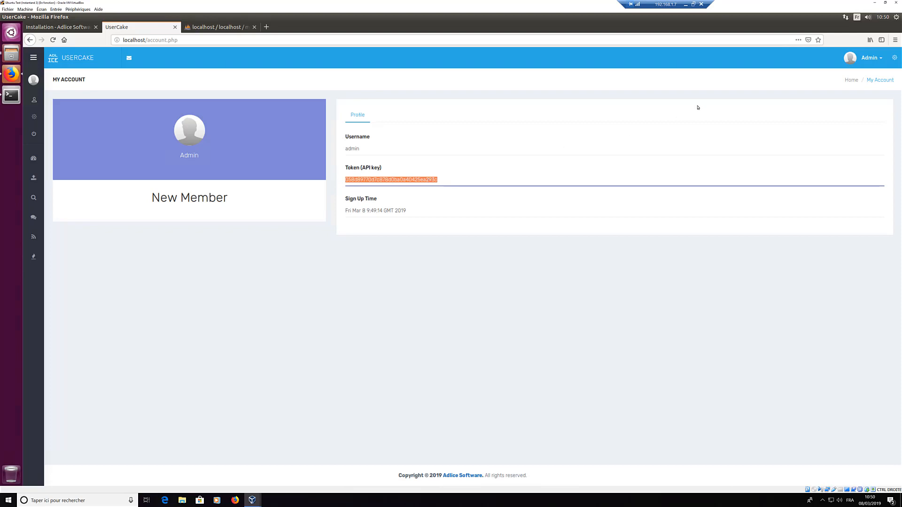
mouse_move(48, 124)
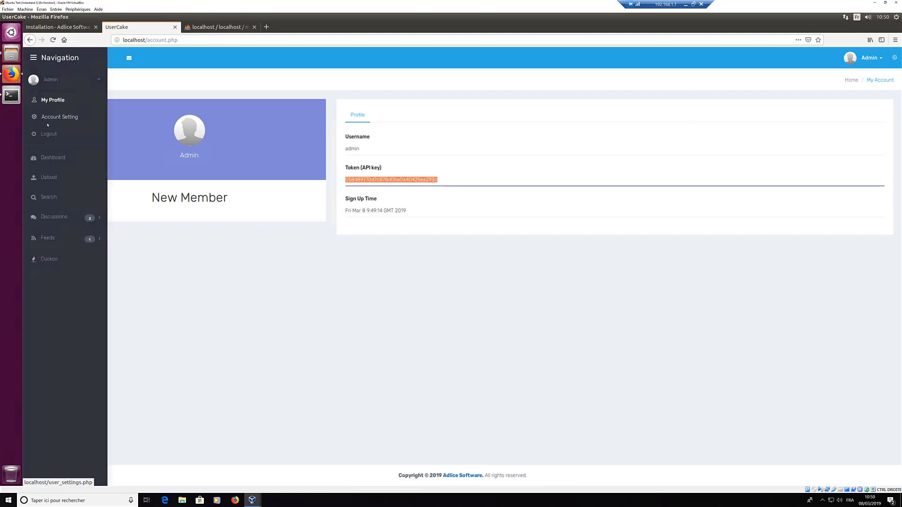
click(56, 158)
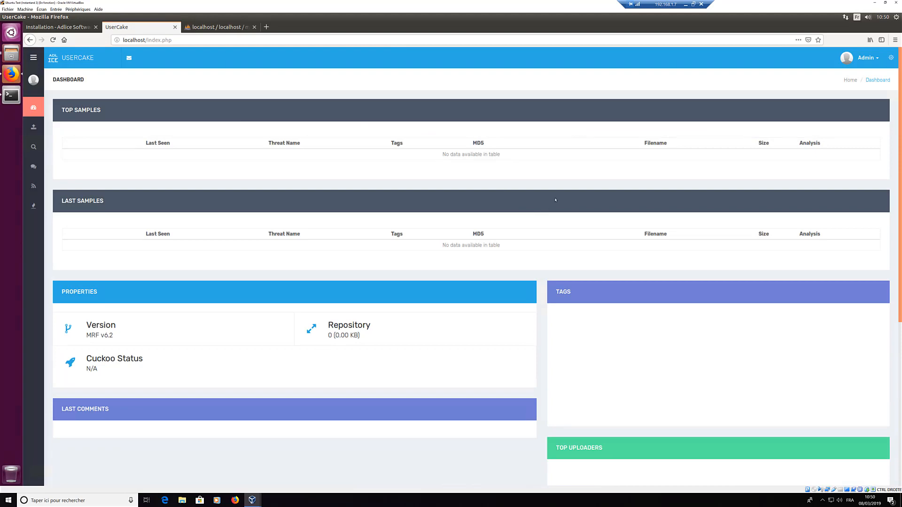
Step: Open the admin's Account Setting page and switch to Other settings for notifications and VirusTotal key
click(891, 57)
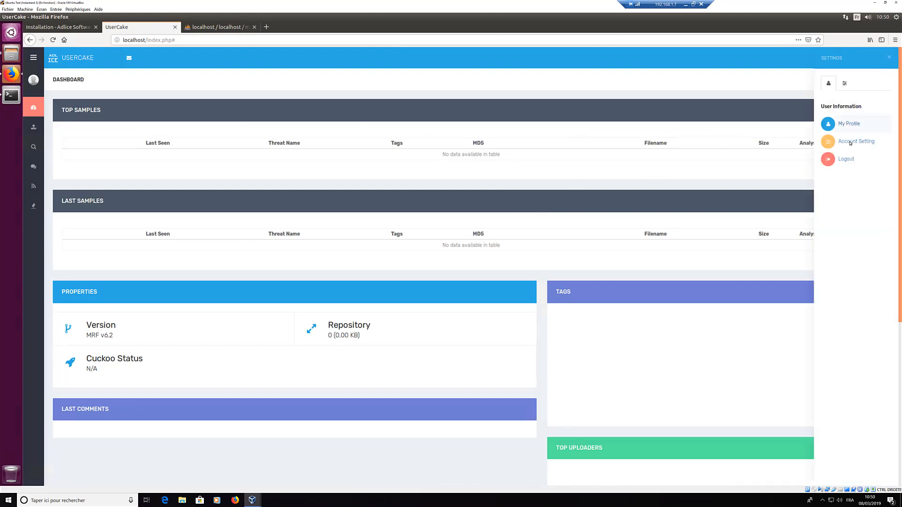
click(848, 141)
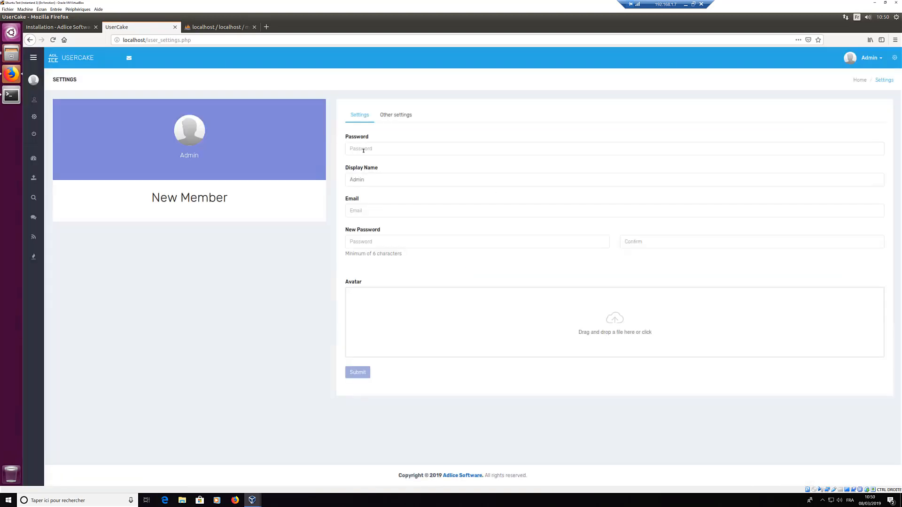
click(368, 148)
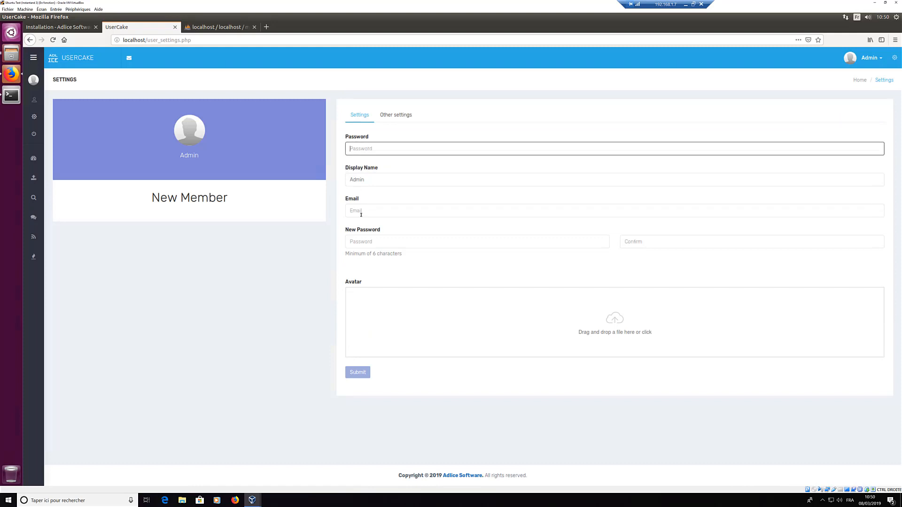
click(376, 211)
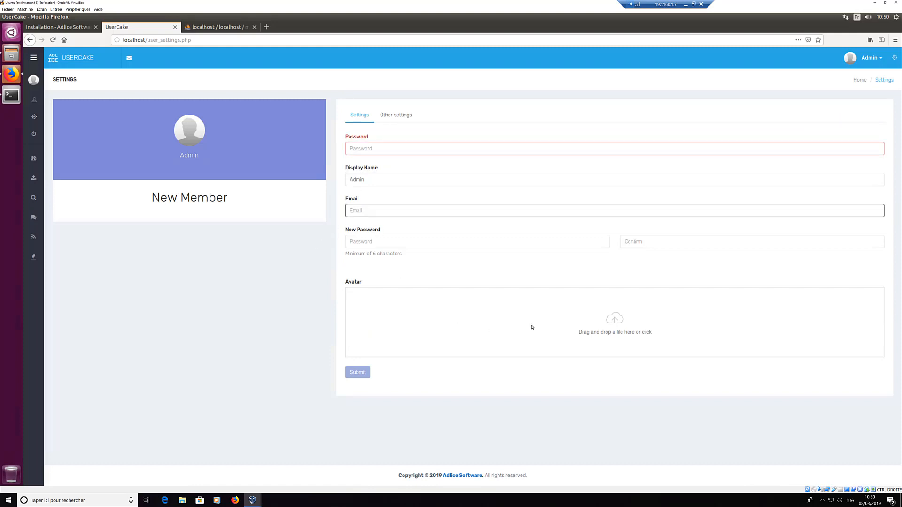
click(394, 116)
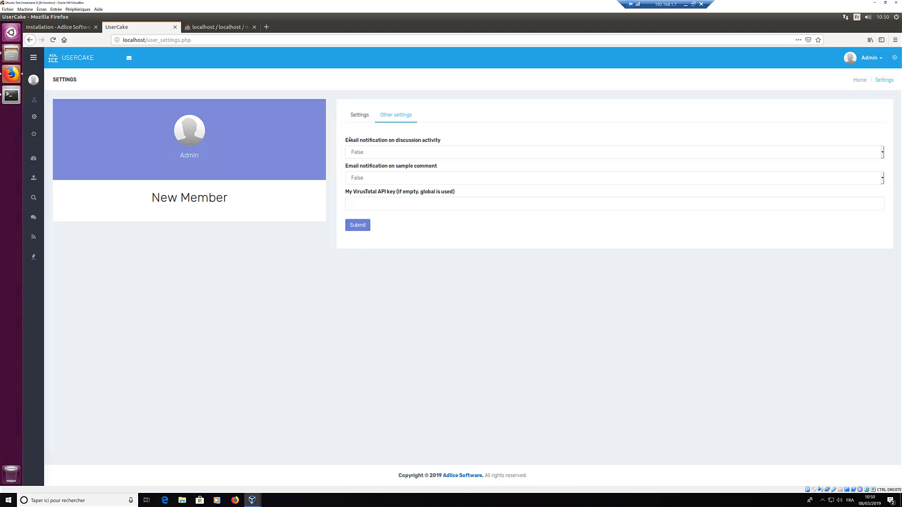
click(363, 207)
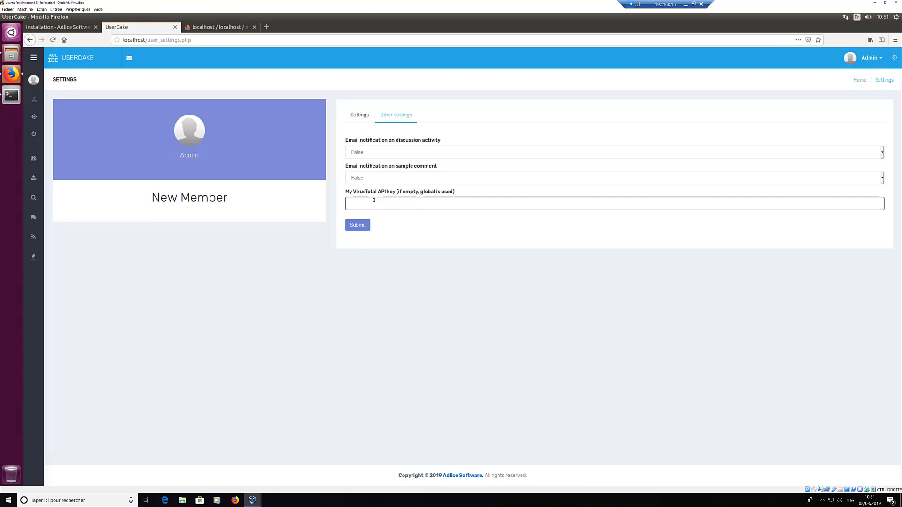
Step: Open Administration > Configuration to review the general site settings
click(894, 58)
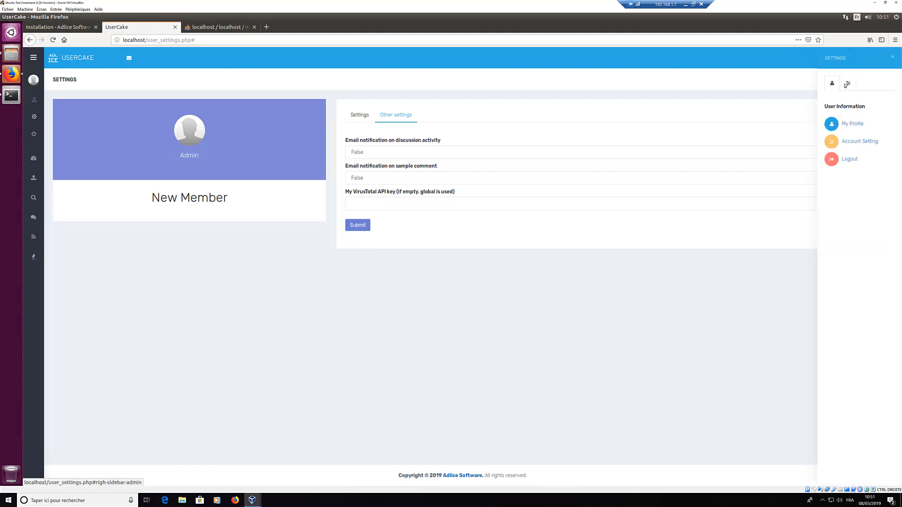
click(845, 85)
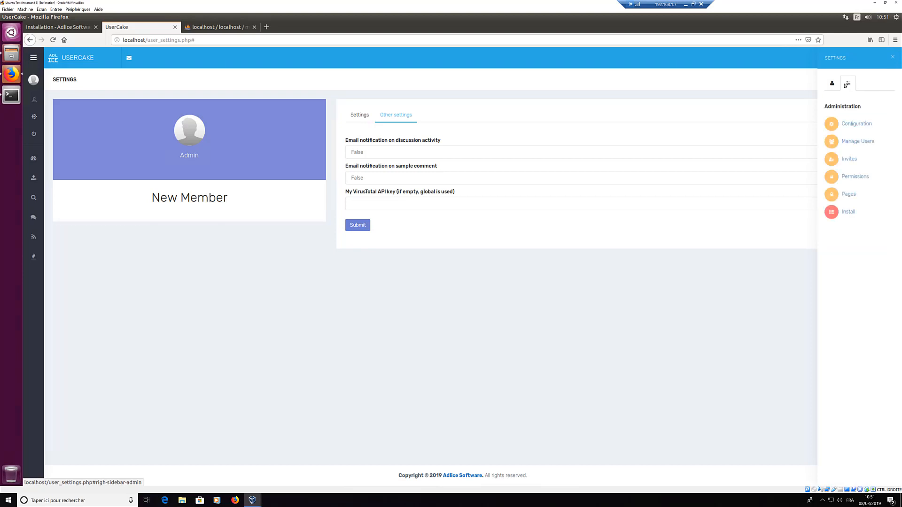
click(851, 124)
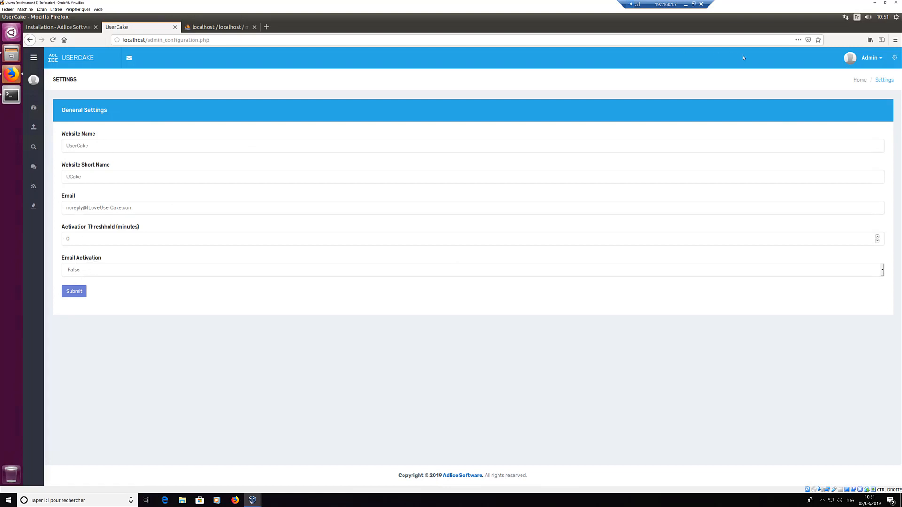
Step: Open Administration > Permissions to list the nine permissions
click(894, 59)
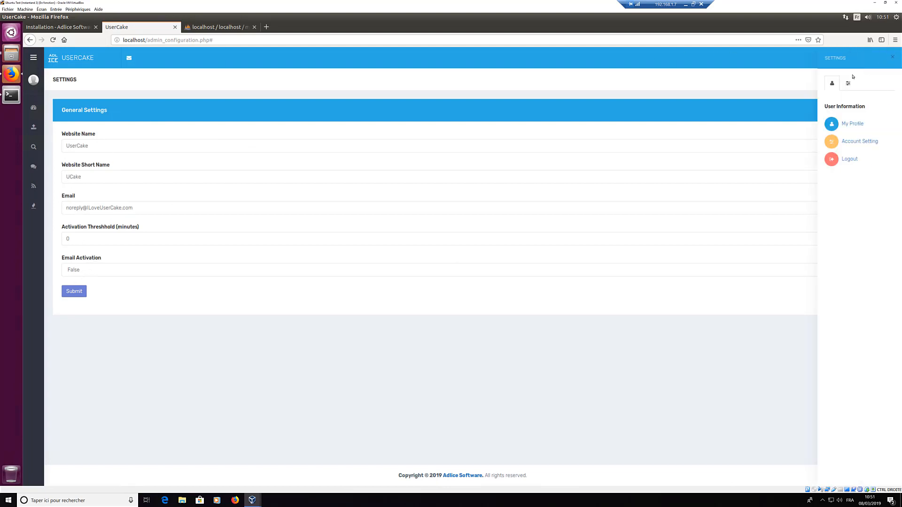
click(848, 83)
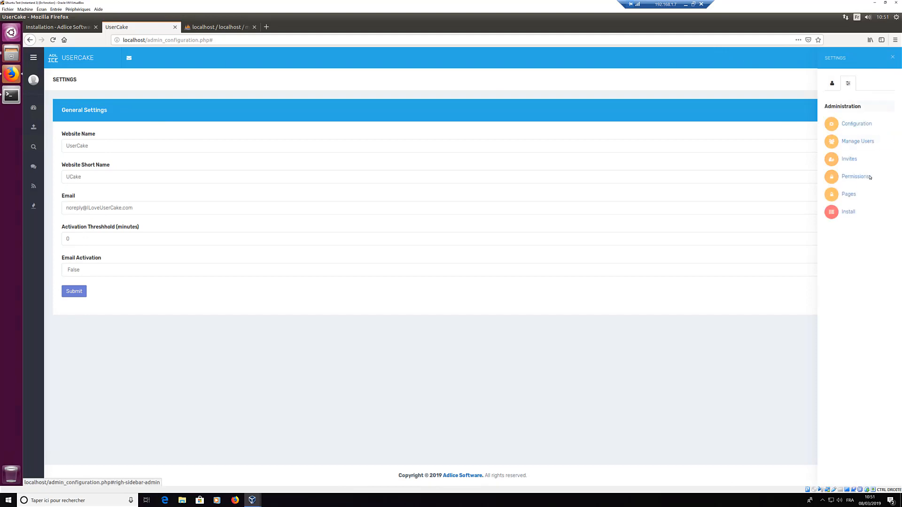
click(856, 179)
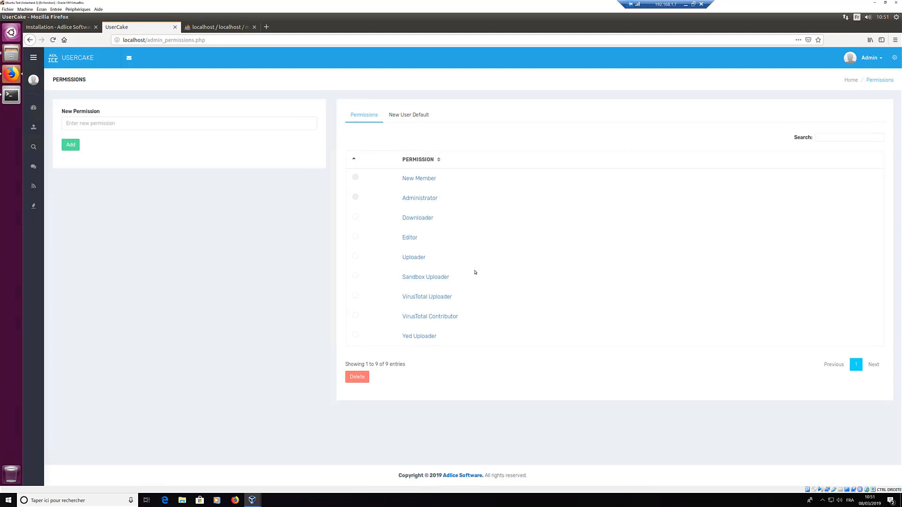
Step: Show the New User Default permissions: New Member, Downloader and Uploader
click(412, 117)
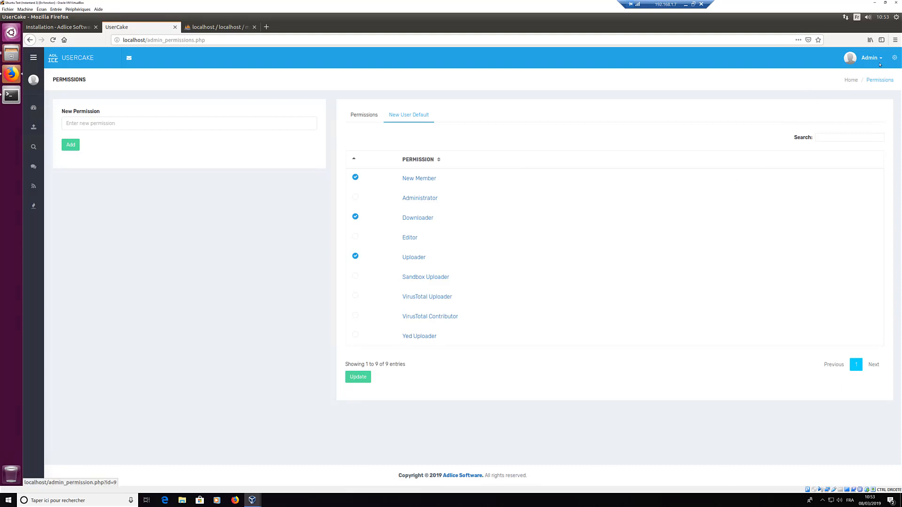
Step: Return to the full permissions list, then open the Samples Upload page from the sidebar
click(895, 61)
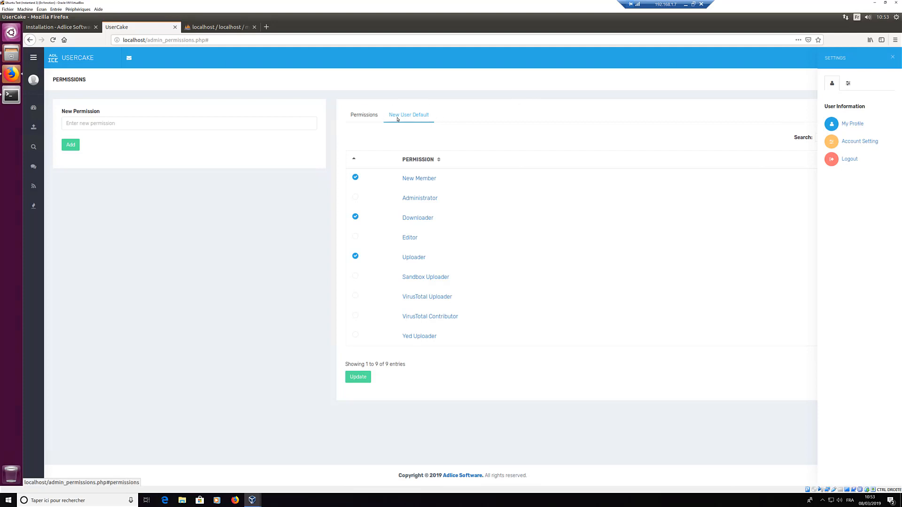
click(364, 115)
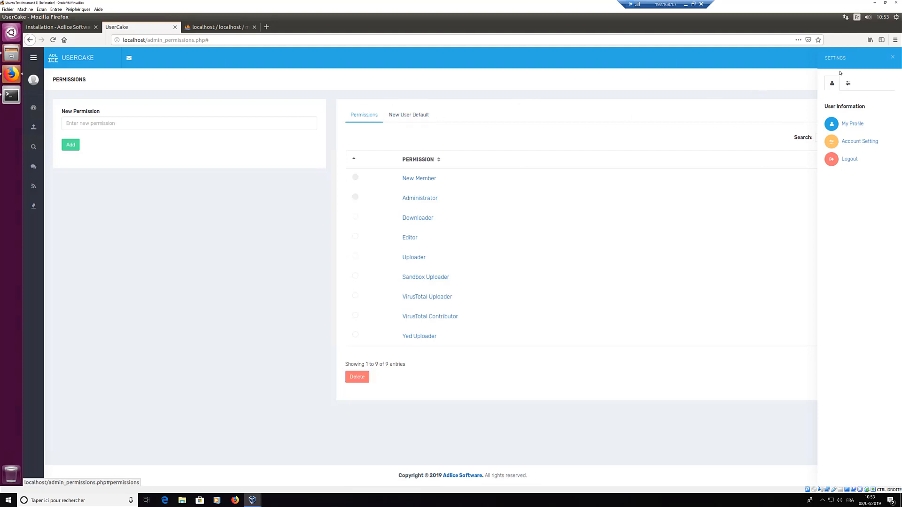
click(894, 57)
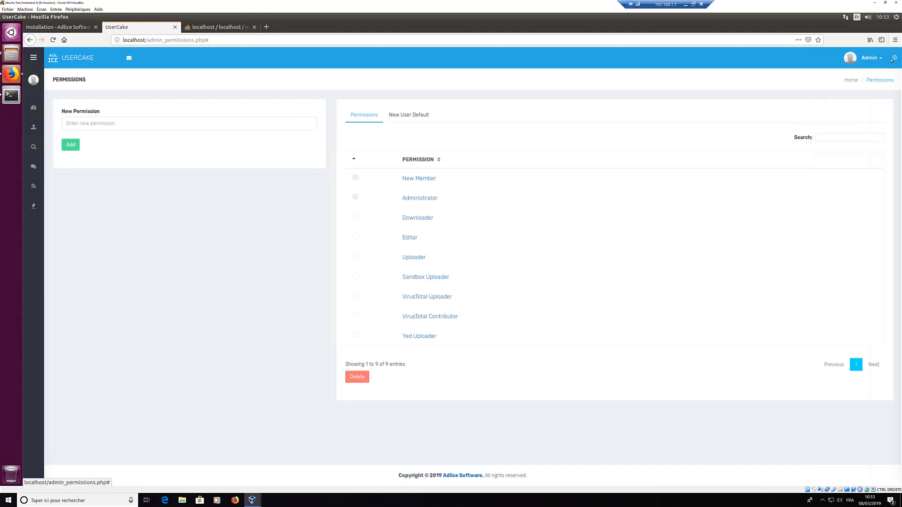
click(894, 58)
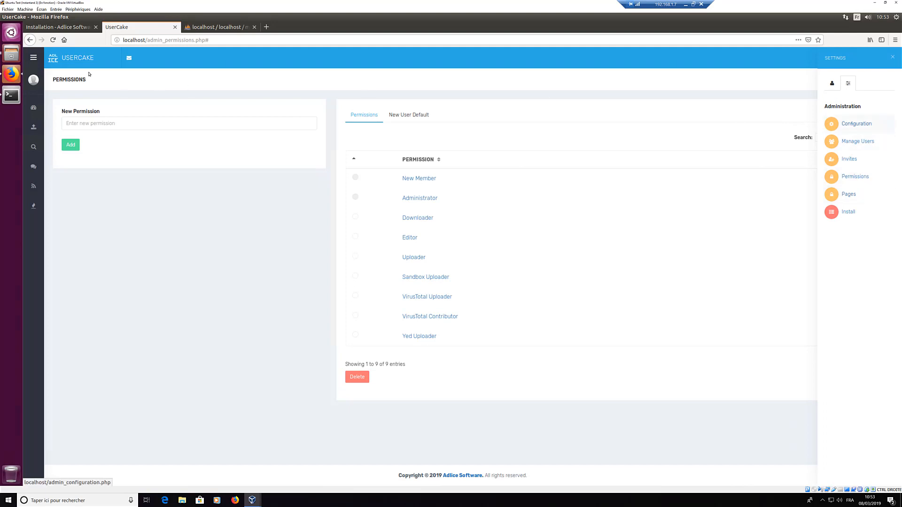
mouse_move(35, 106)
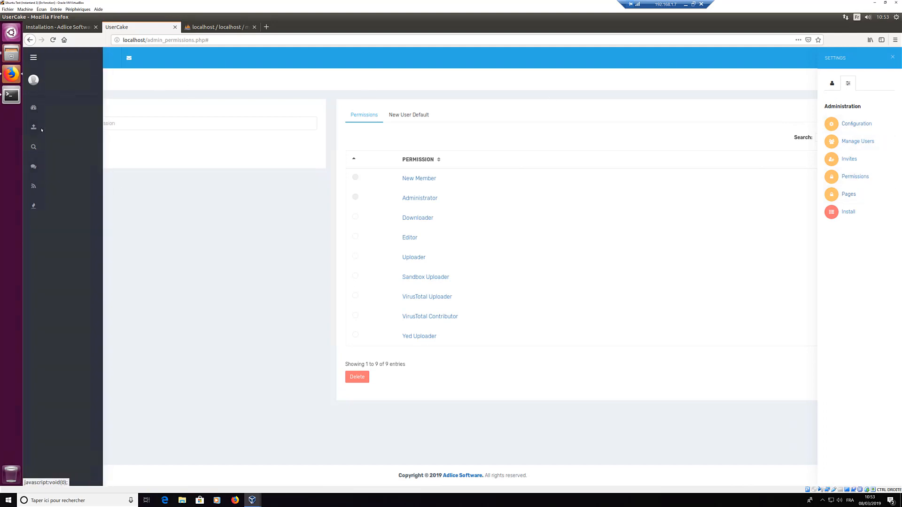
click(46, 127)
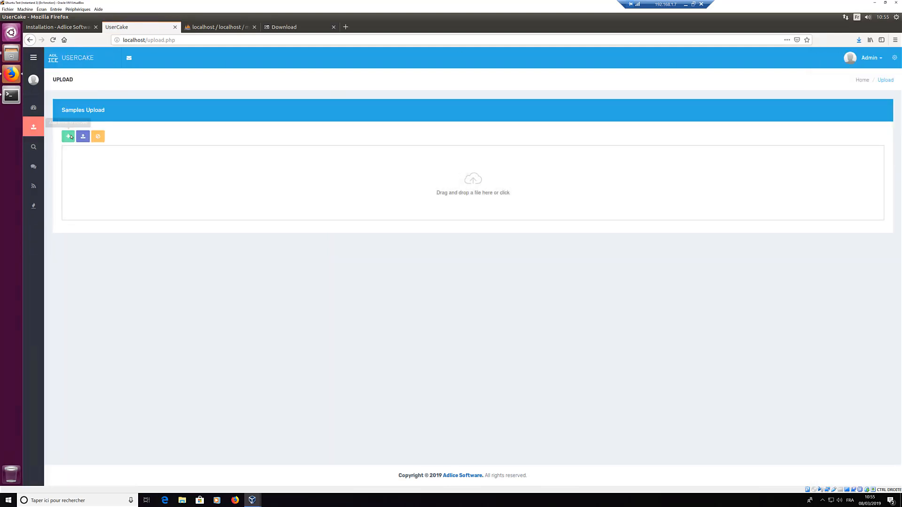
Step: Upload 7z1900-x64.exe from Downloads tagged goodware
click(68, 136)
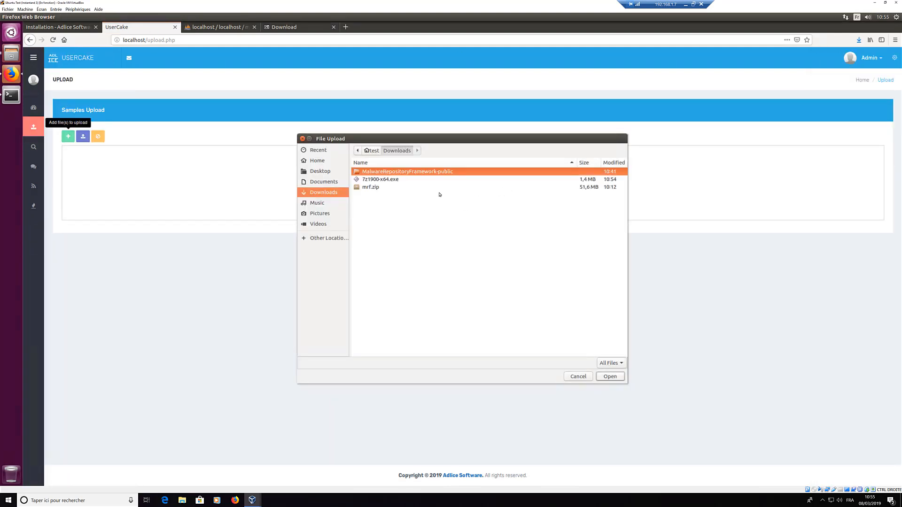
double_click(383, 182)
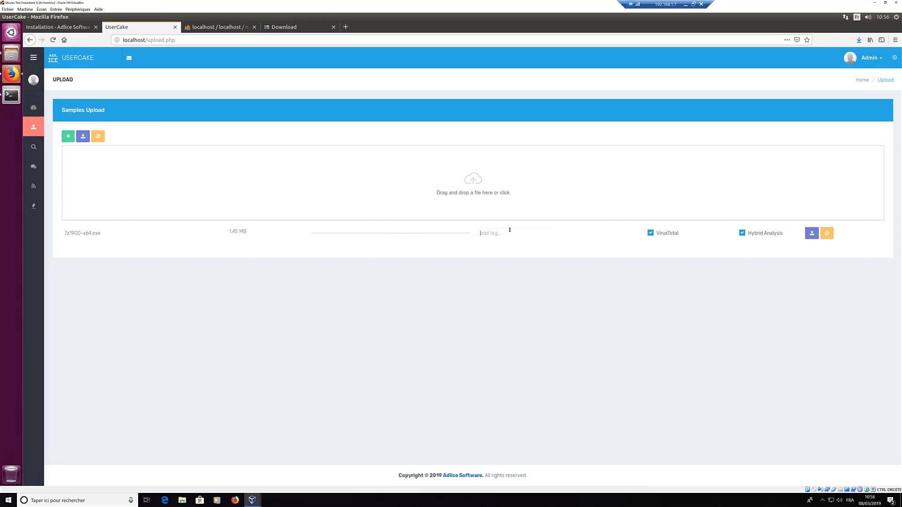
text(goodware)
key(Return)
click(82, 136)
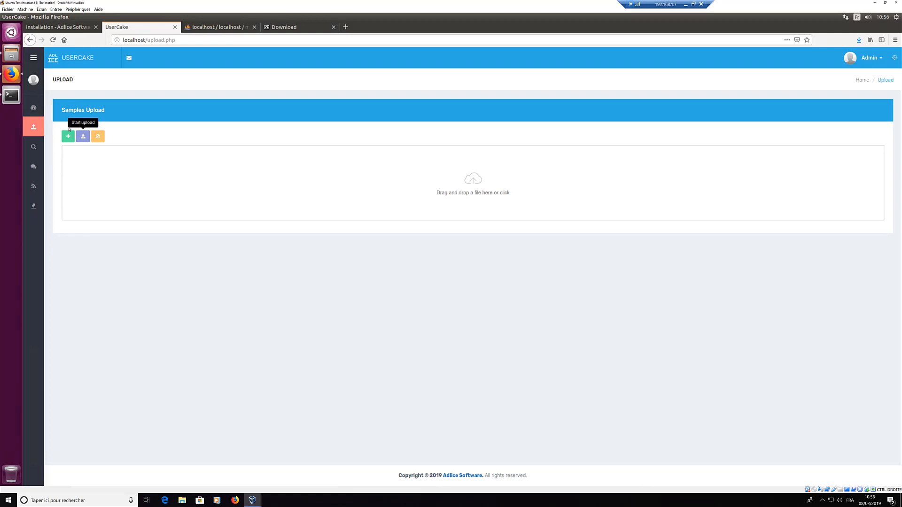
Step: Go back to the Dashboard, now listing 7z1900-x64.exe as a 1.45 MB goodware sample
mouse_move(33, 107)
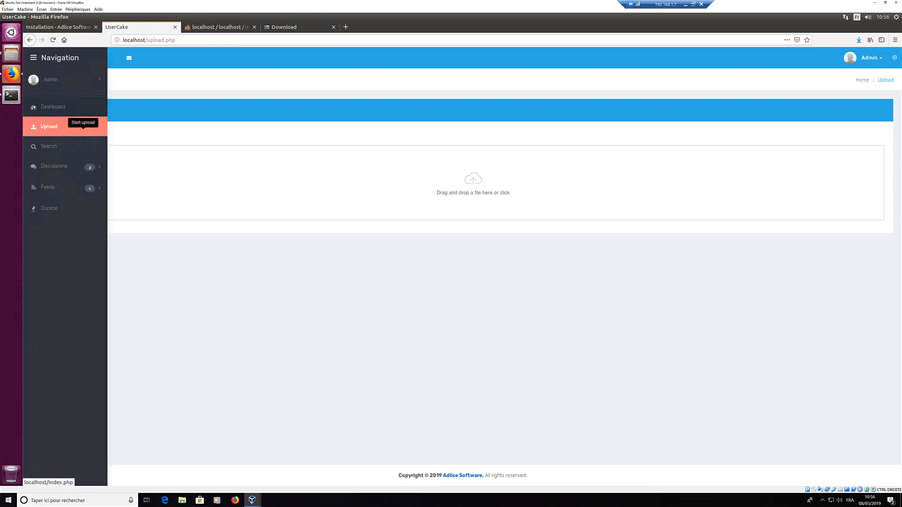
click(34, 107)
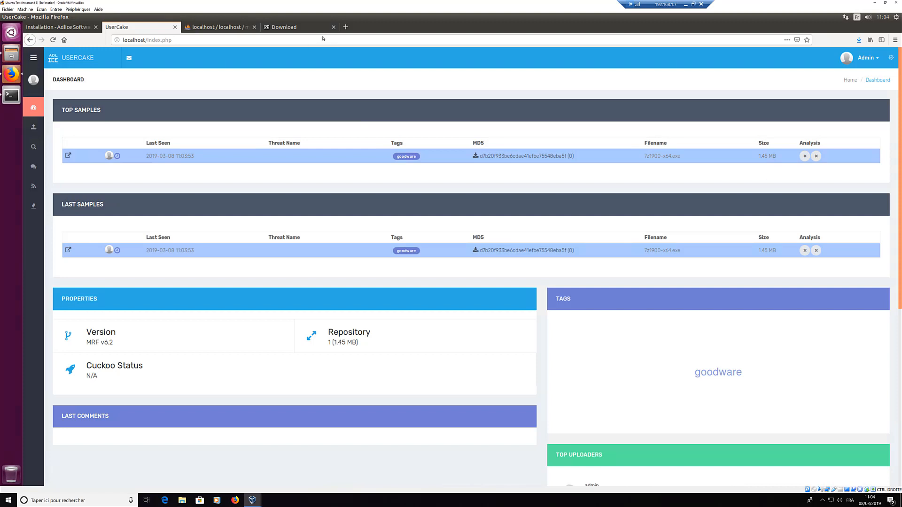
Step: Load localhost/analysis_cron.php to process the uploaded sample
double_click(193, 39)
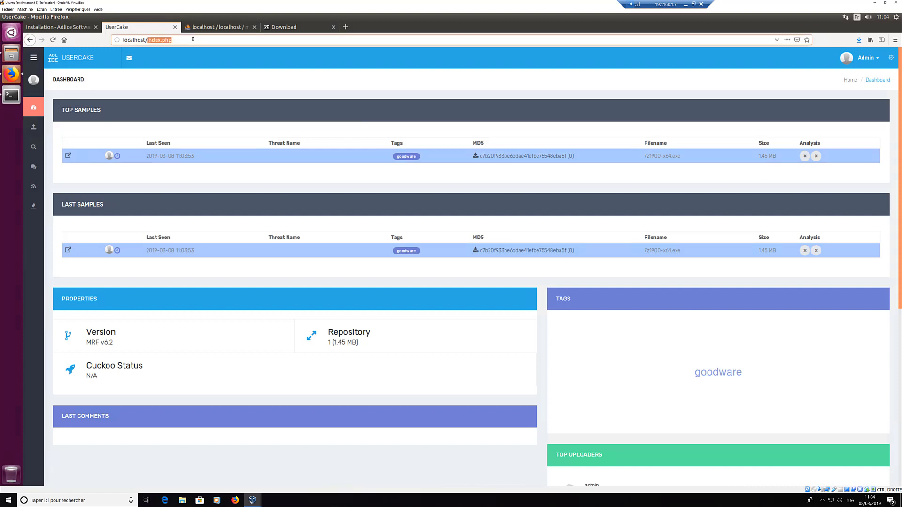
text(cron.)
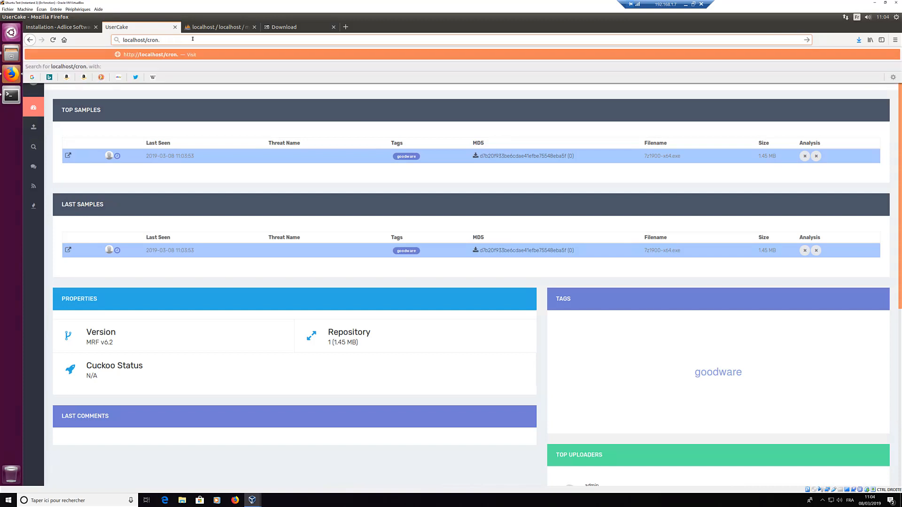
text(php)
key(Escape)
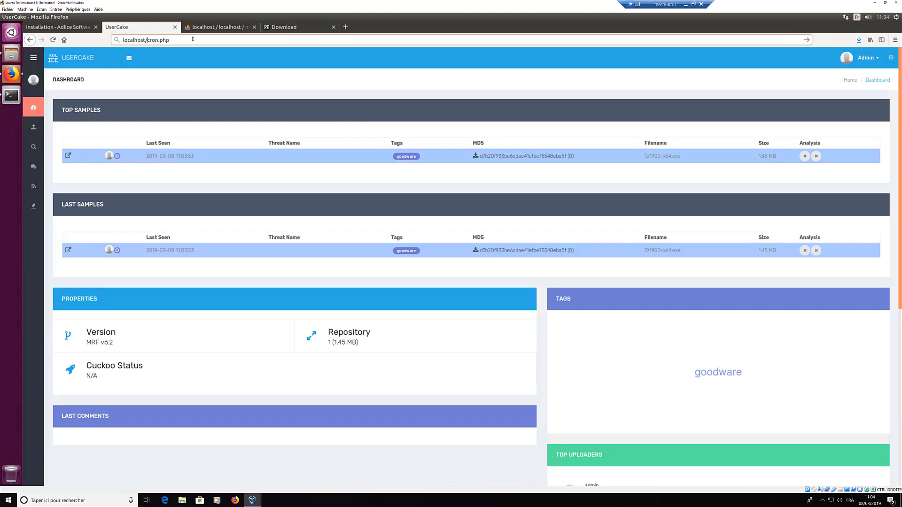
text(analysi)
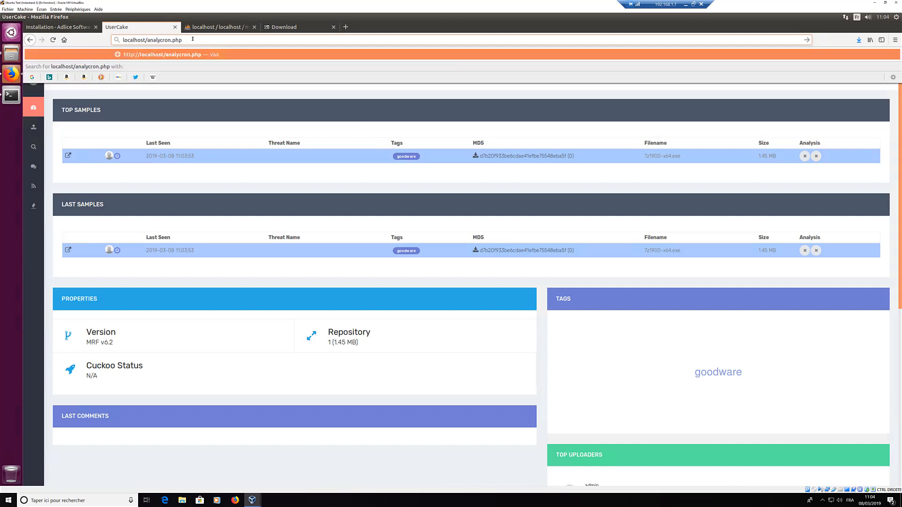
text(s_)
key(Return)
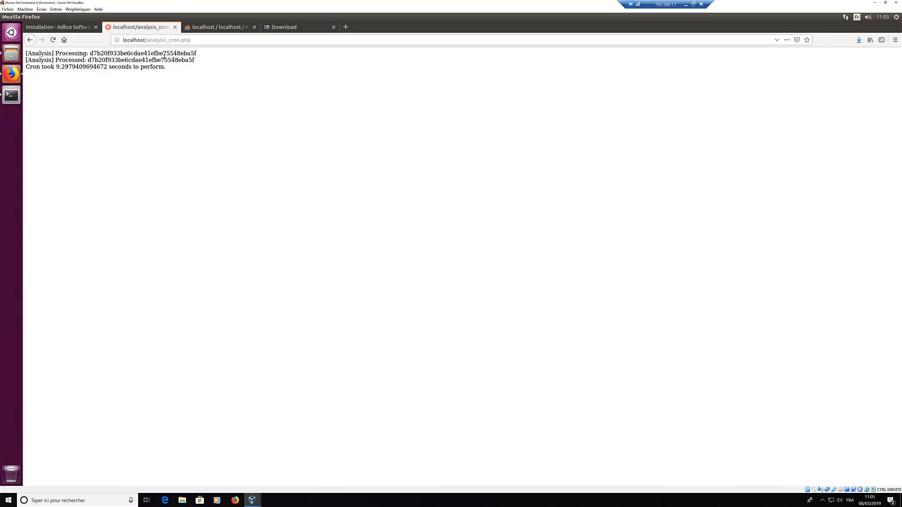
Step: Inspect the processed sample hash, then reload the MRF dashboard at localhost
double_click(122, 54)
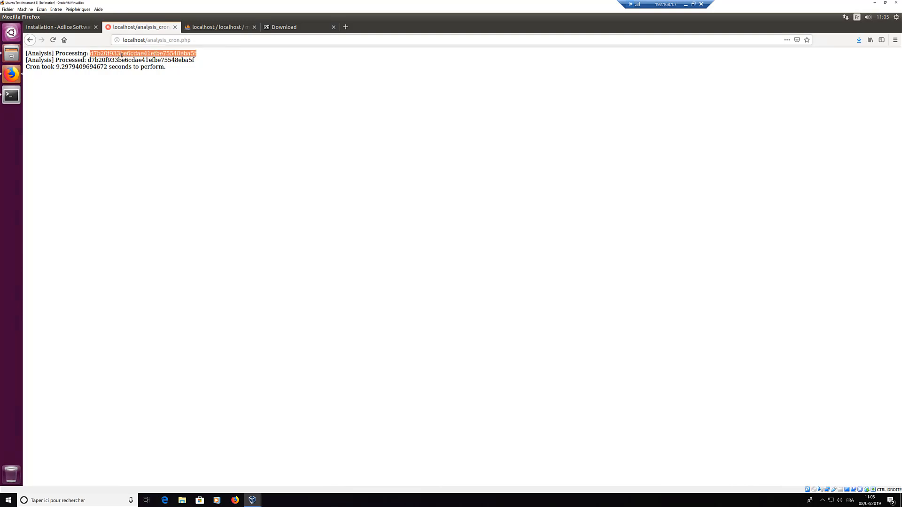
click(204, 60)
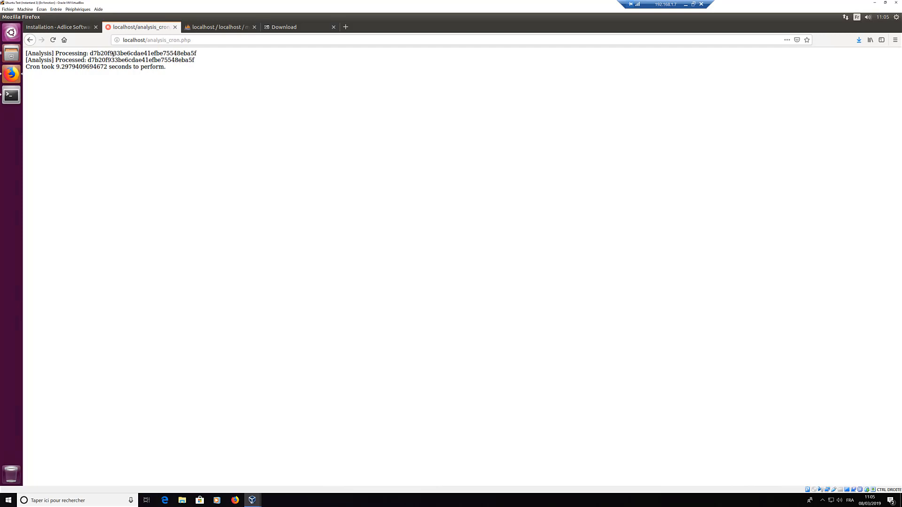
double_click(116, 54)
click(179, 68)
double_click(197, 43)
key(BackSpace)
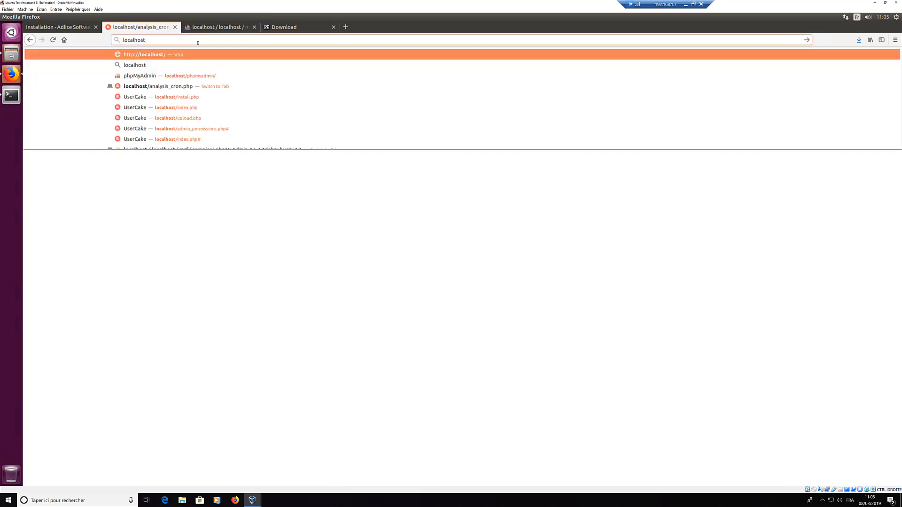
key(Return)
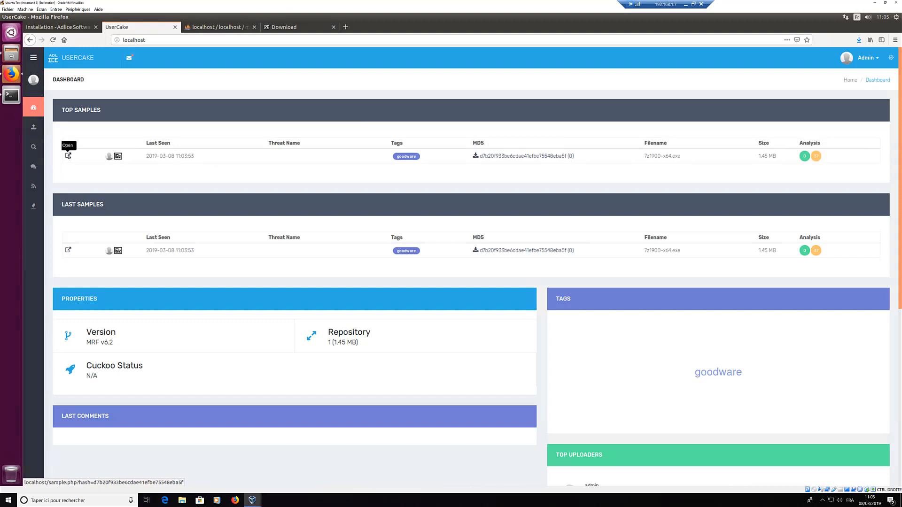
Step: Open the 7z1900-x64.exe detail page and review its General properties, including Signer N/A
click(68, 155)
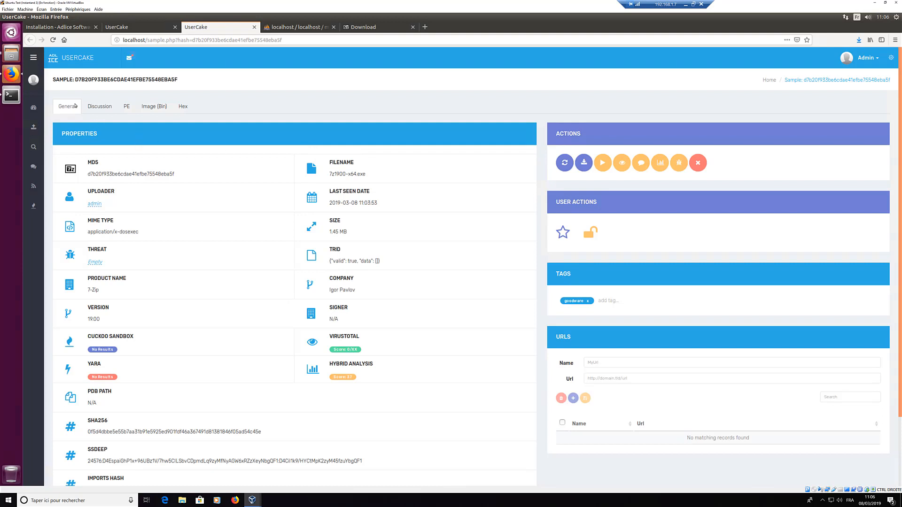
scroll(101, 149, down, 2)
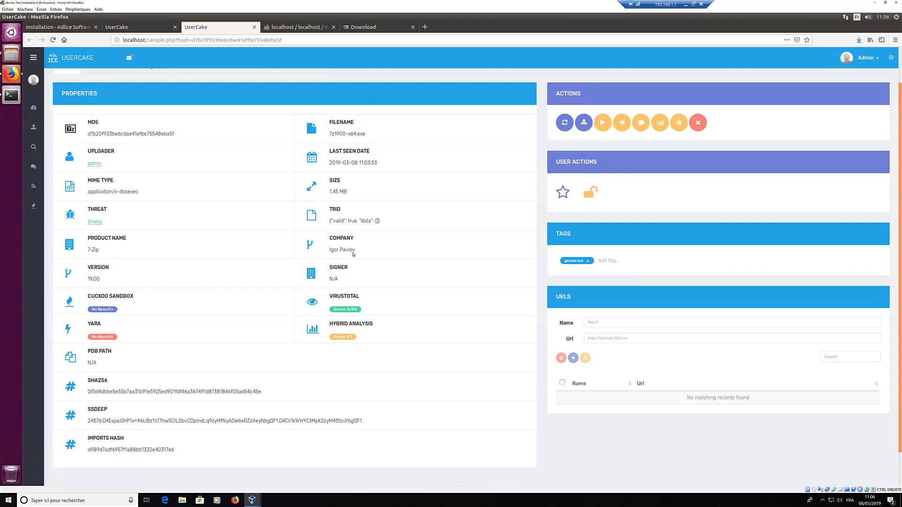
scroll(354, 254, up, 2)
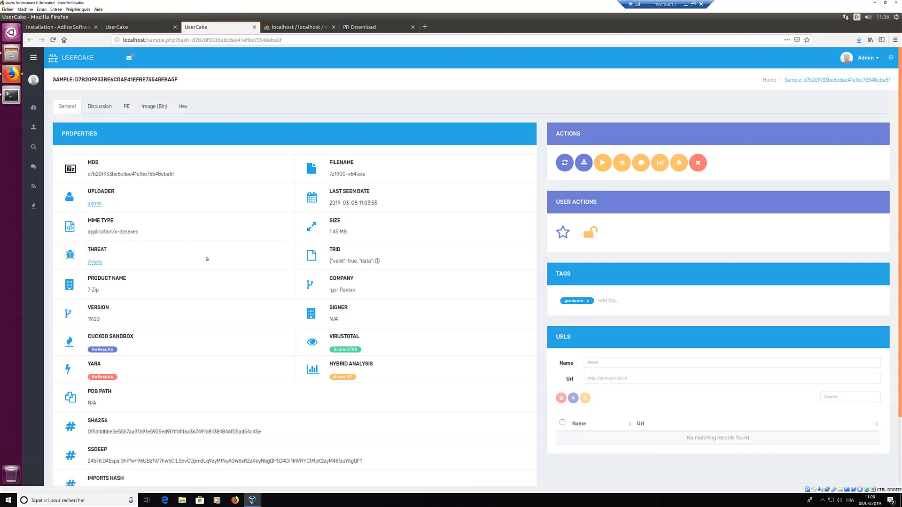
scroll(255, 244, down, 1)
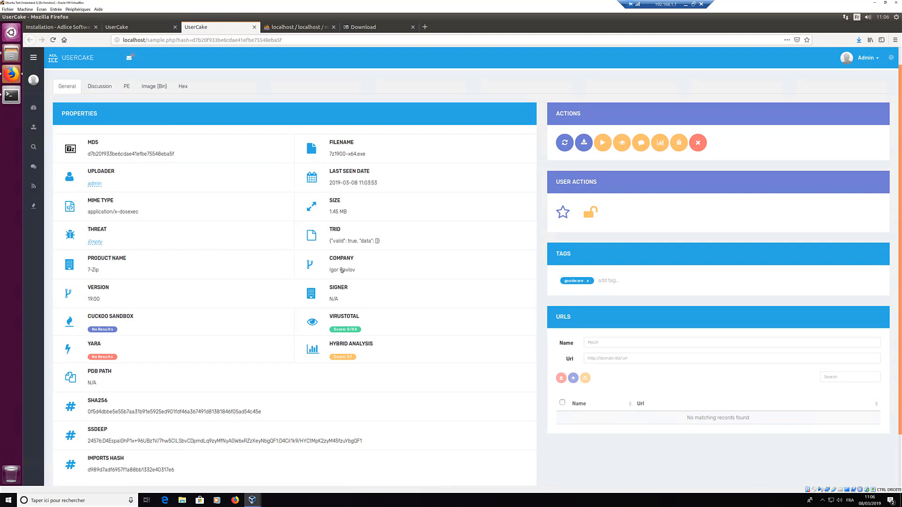
triple_click(338, 299)
click(141, 355)
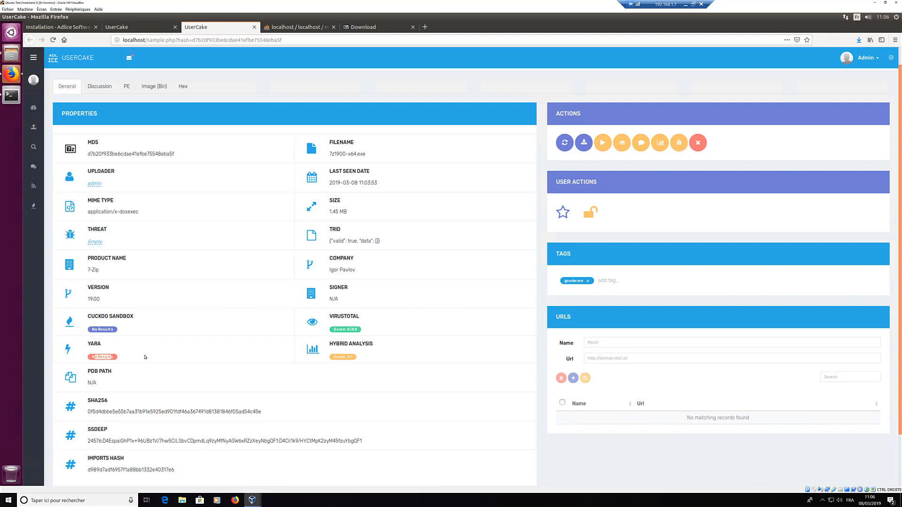
click(337, 359)
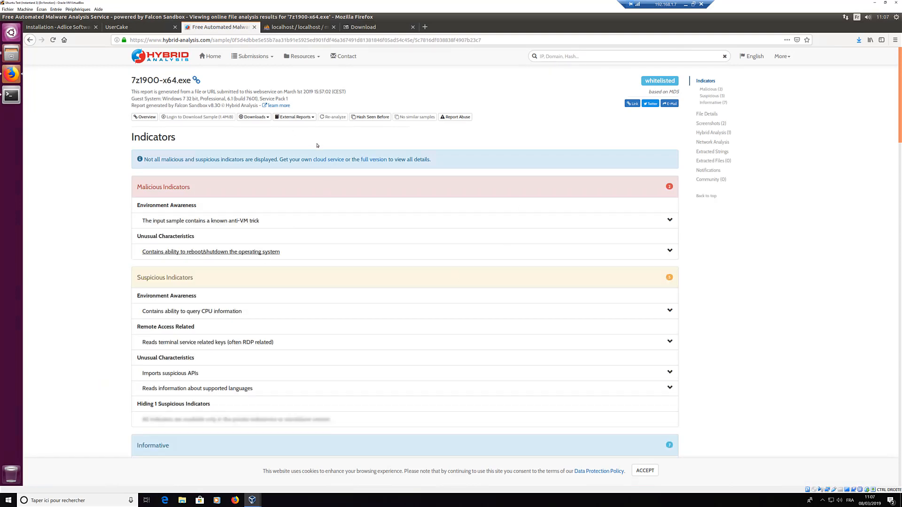
click(30, 40)
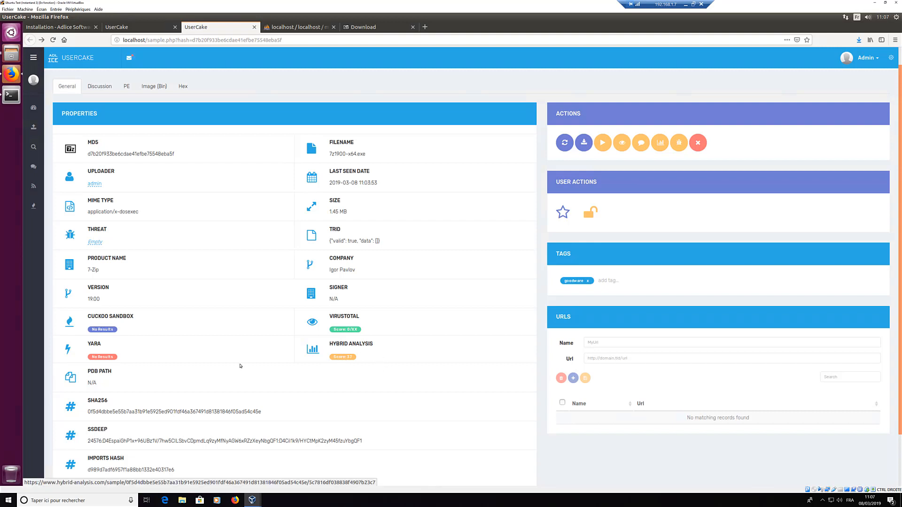
scroll(678, 327, down, 2)
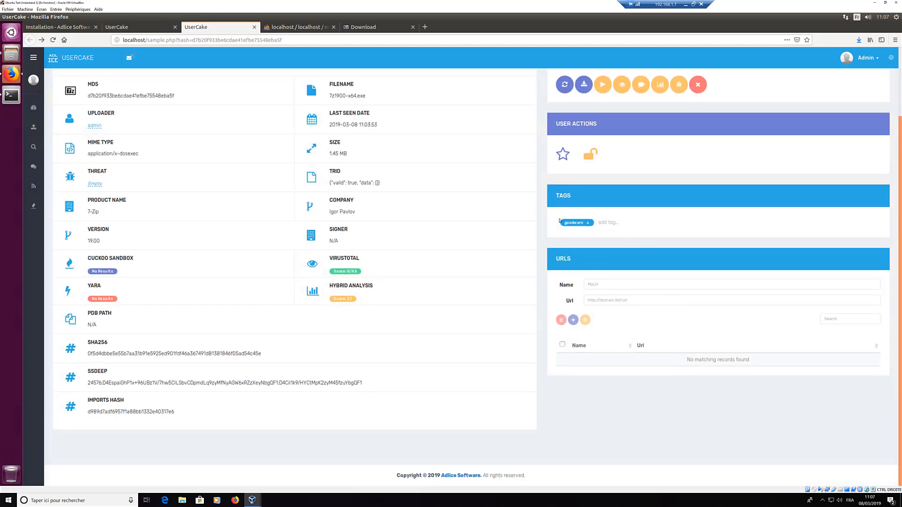
click(603, 284)
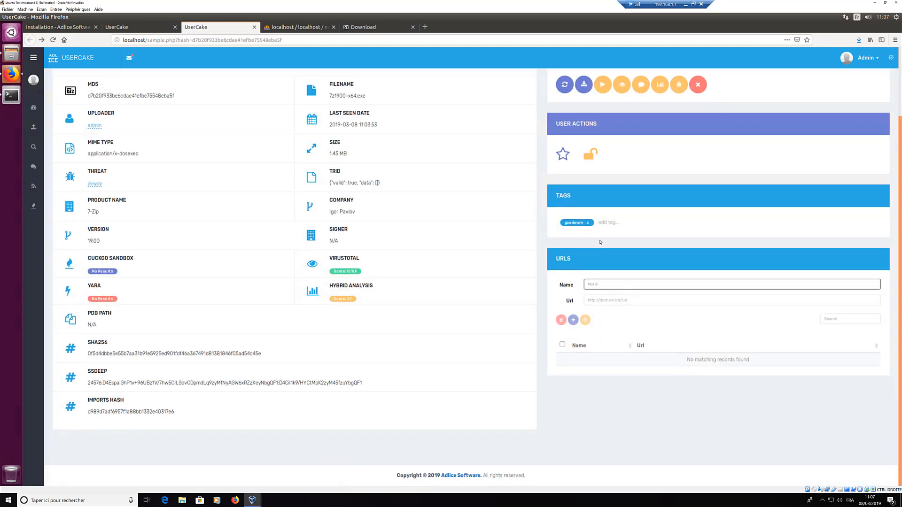
scroll(600, 242, up, 3)
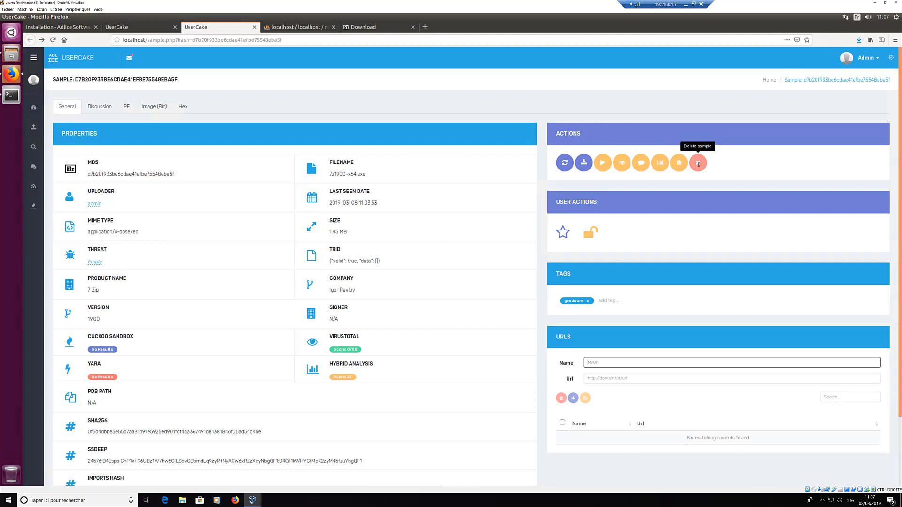
click(641, 163)
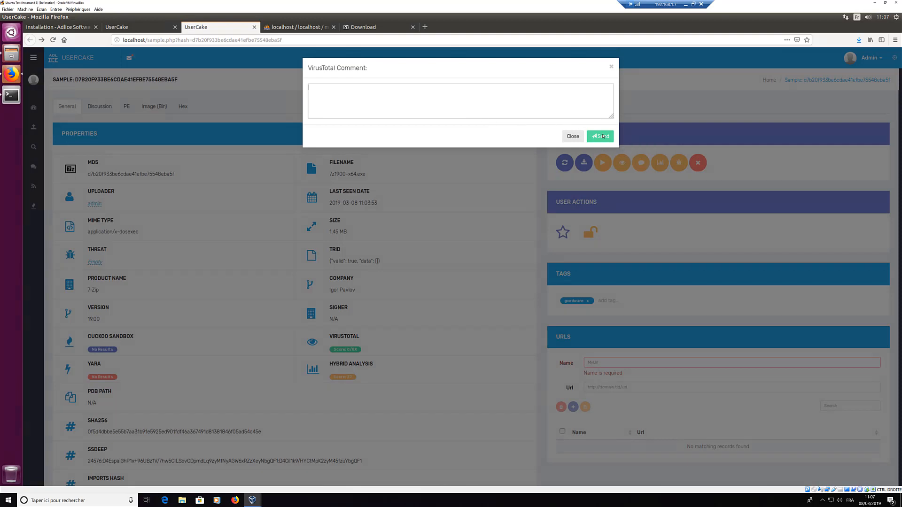
click(572, 136)
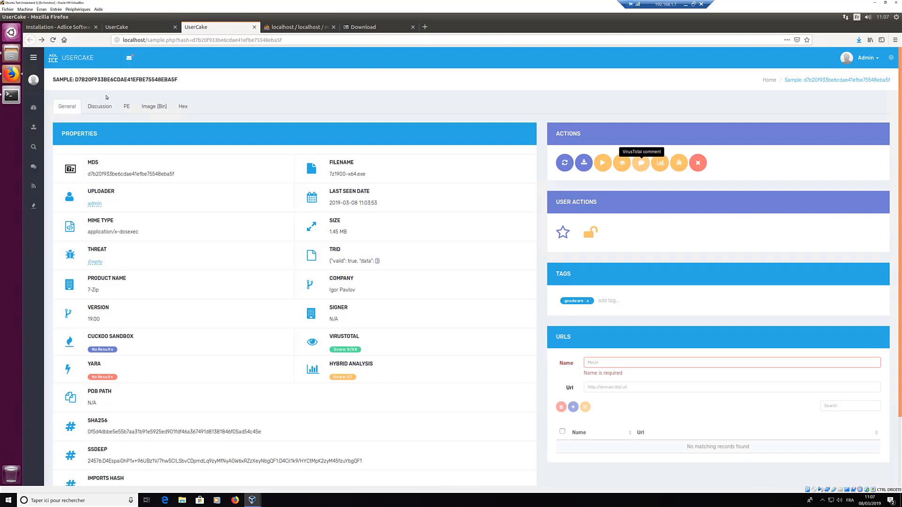
Step: Post the comment 'Hello' on the sample's Discussion tab, then view its PE header tables
click(95, 107)
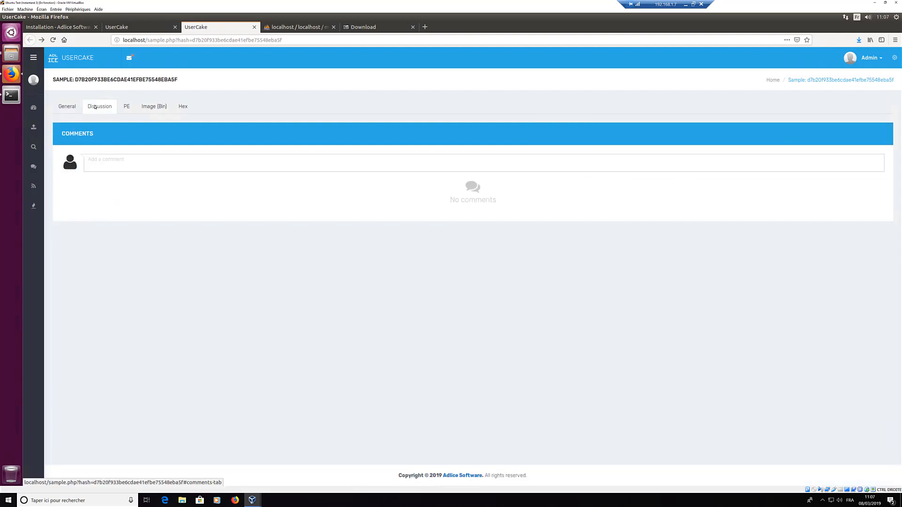
click(110, 156)
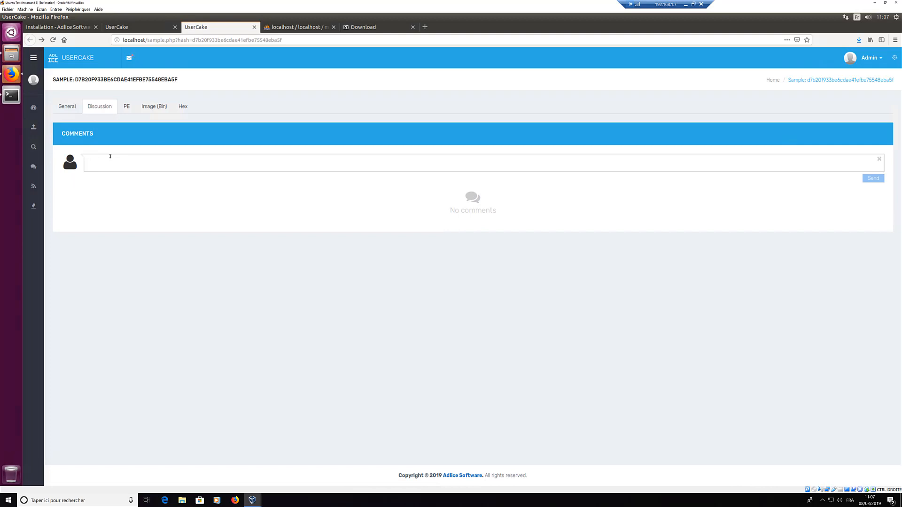
text(Hello)
click(873, 179)
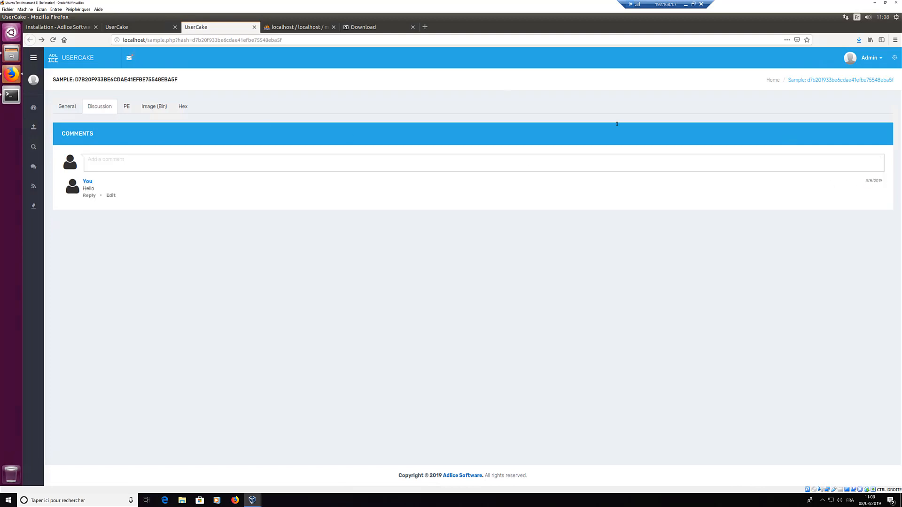
click(126, 107)
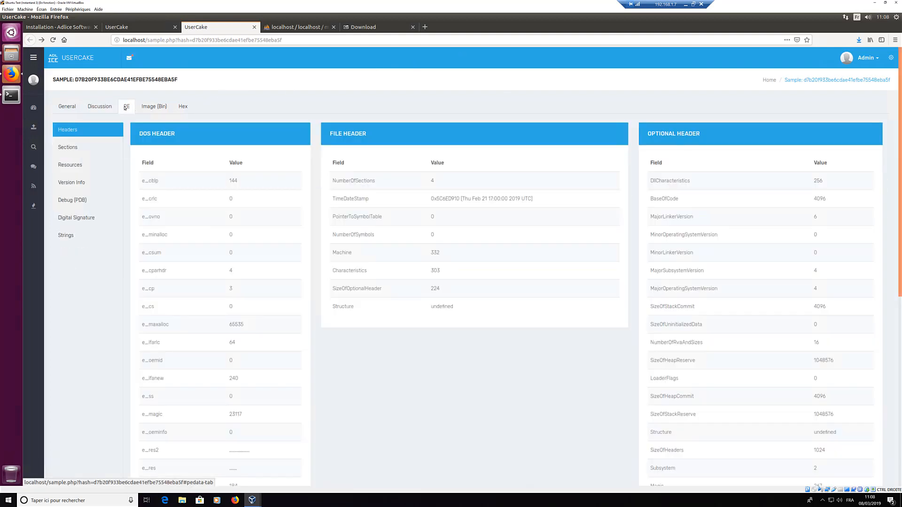
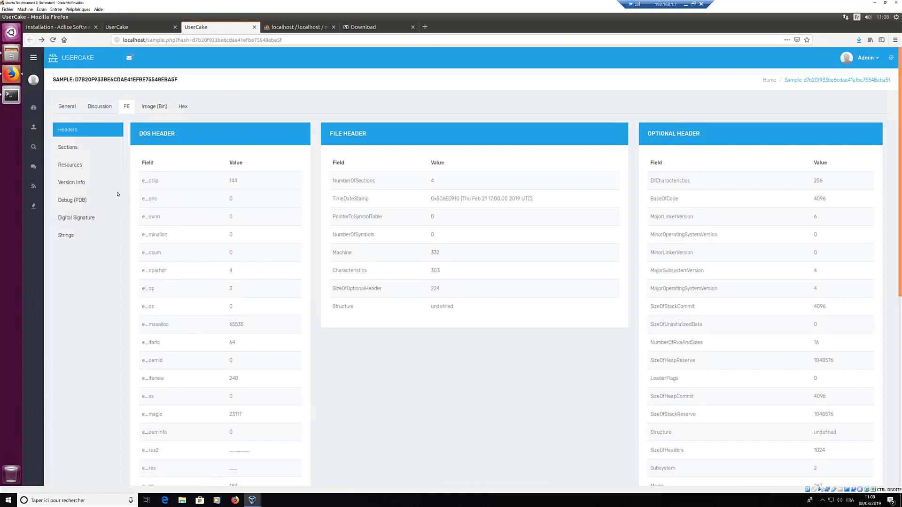
Step: Show the sample's PE sections, embedded resources and version information
scroll(62, 146, down, 1)
click(67, 127)
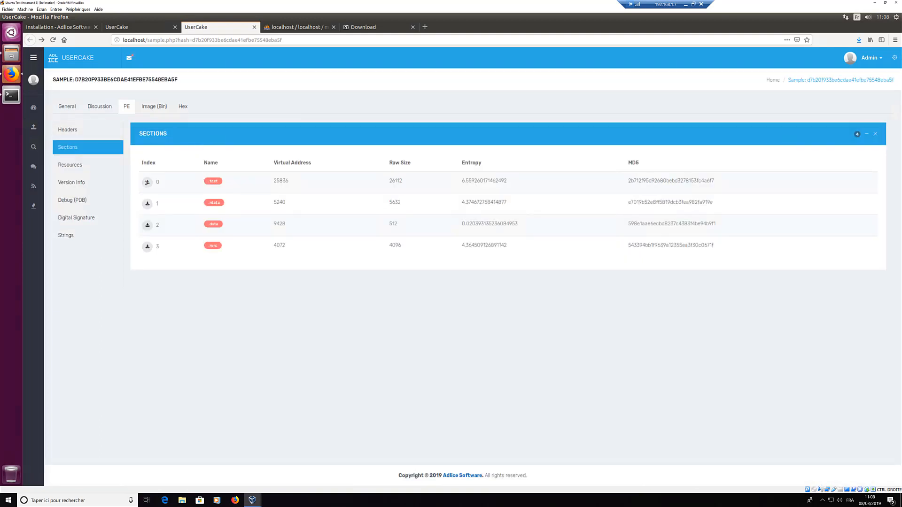
click(84, 169)
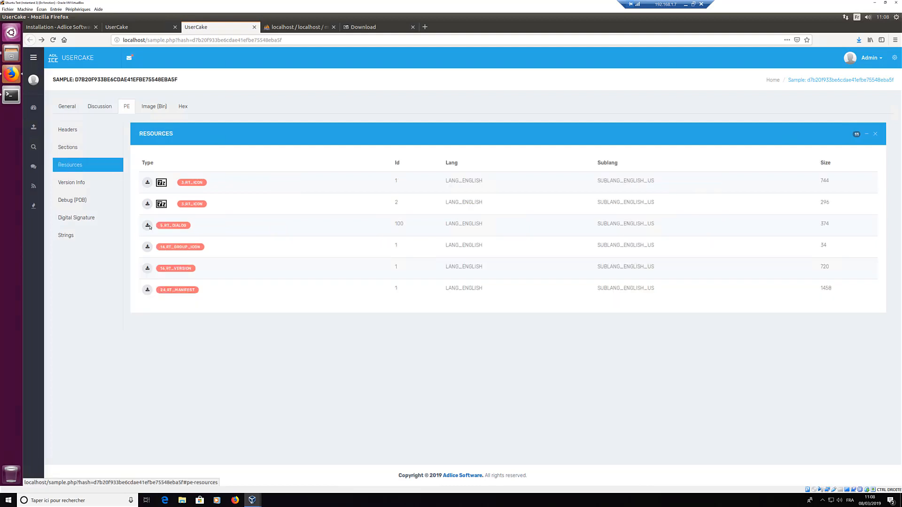
click(76, 187)
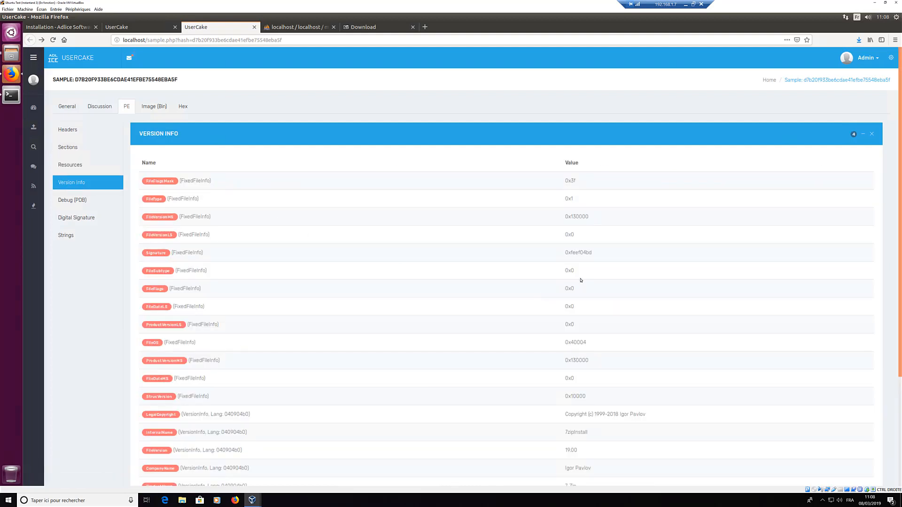
Step: View the debug PDB and digital signature data, ending on the 521 extracted strings
scroll(594, 304, down, 3)
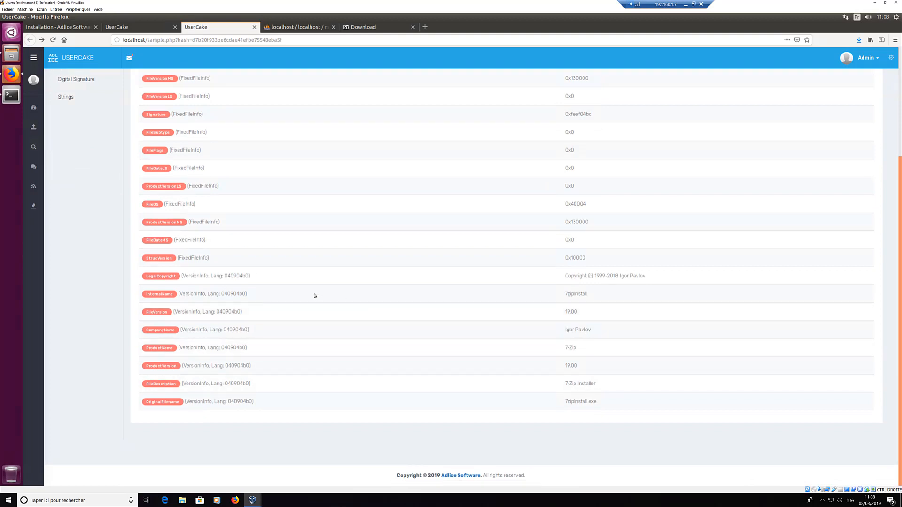
scroll(314, 296, up, 3)
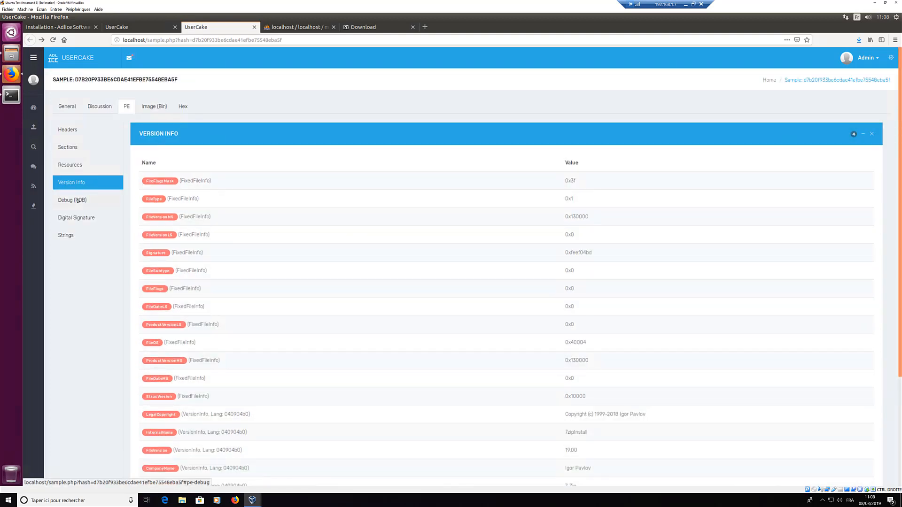
click(78, 200)
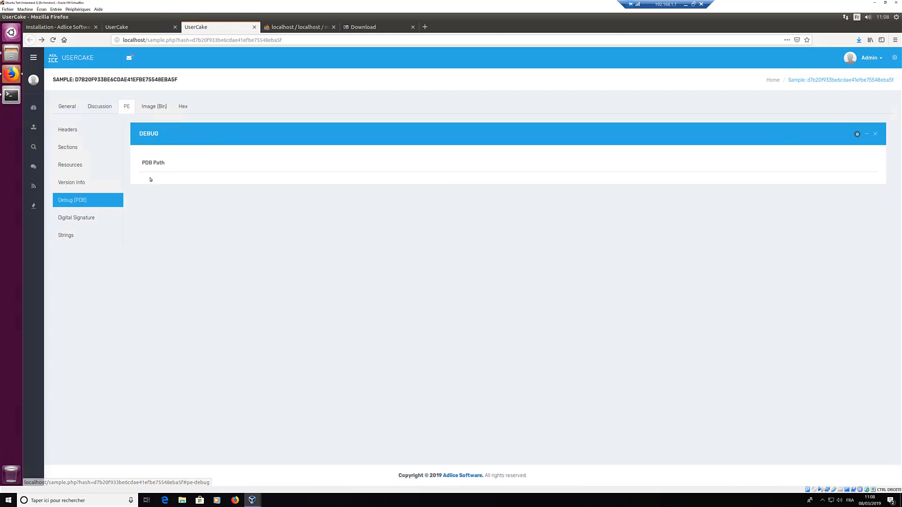
click(66, 218)
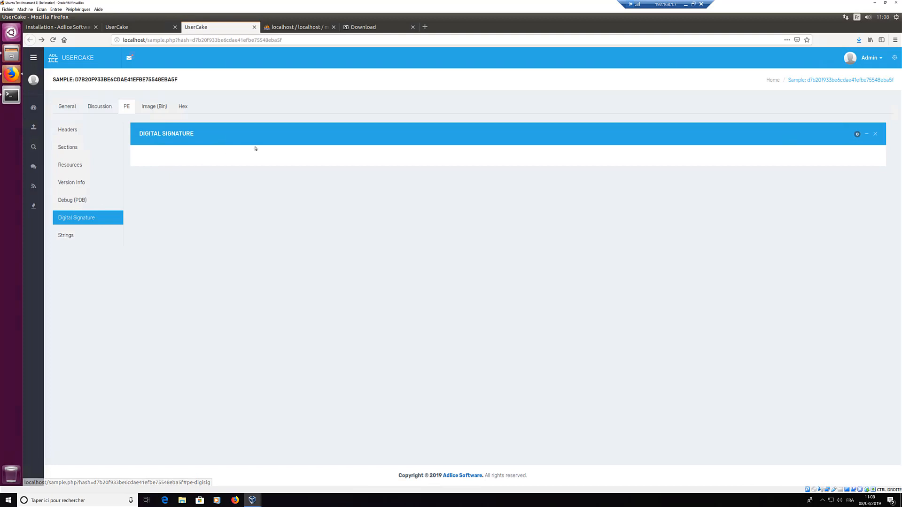
click(79, 239)
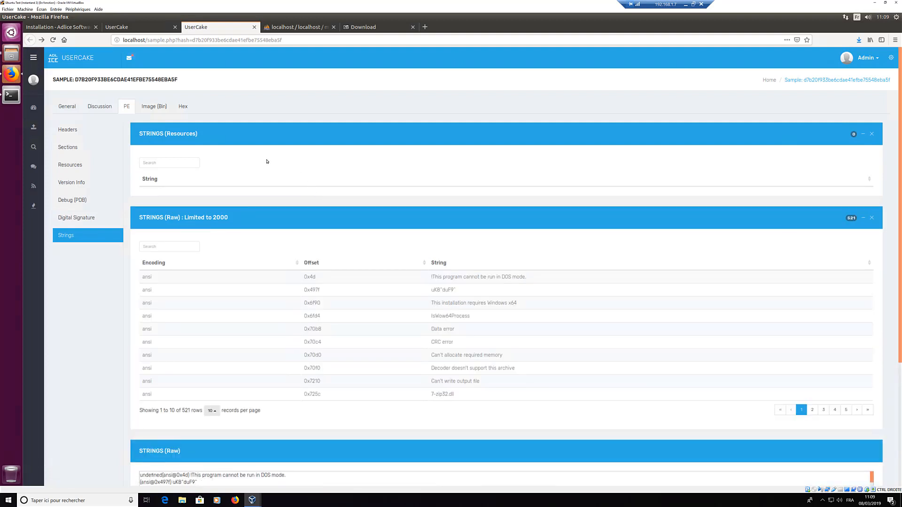
scroll(165, 199, down, 3)
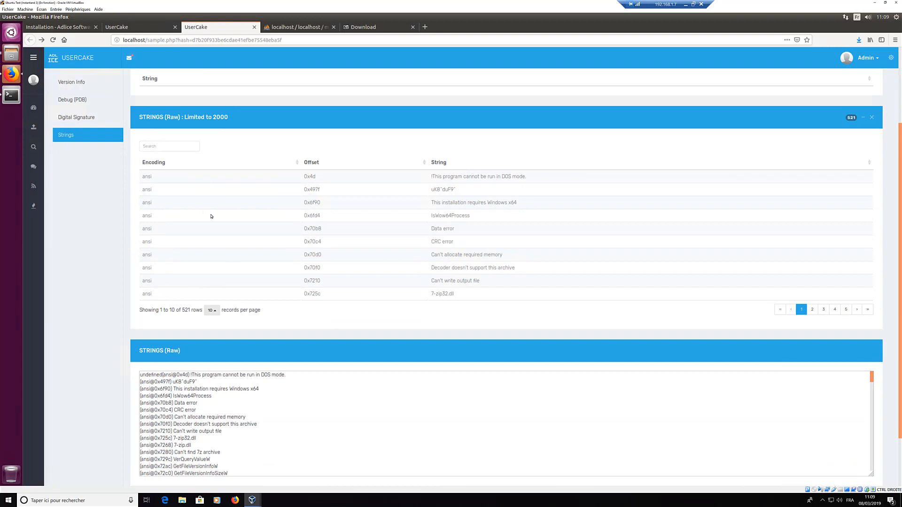
scroll(171, 125, up, 2)
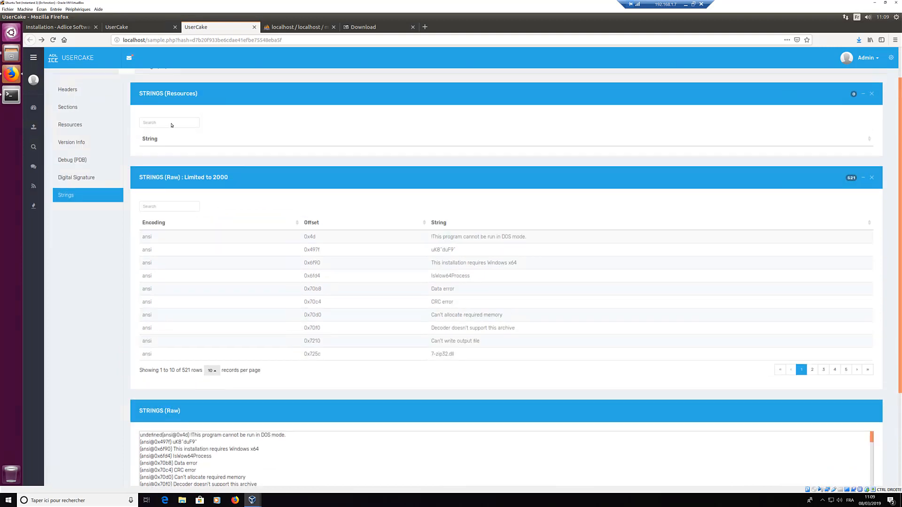
triple_click(177, 94)
scroll(201, 198, down, 3)
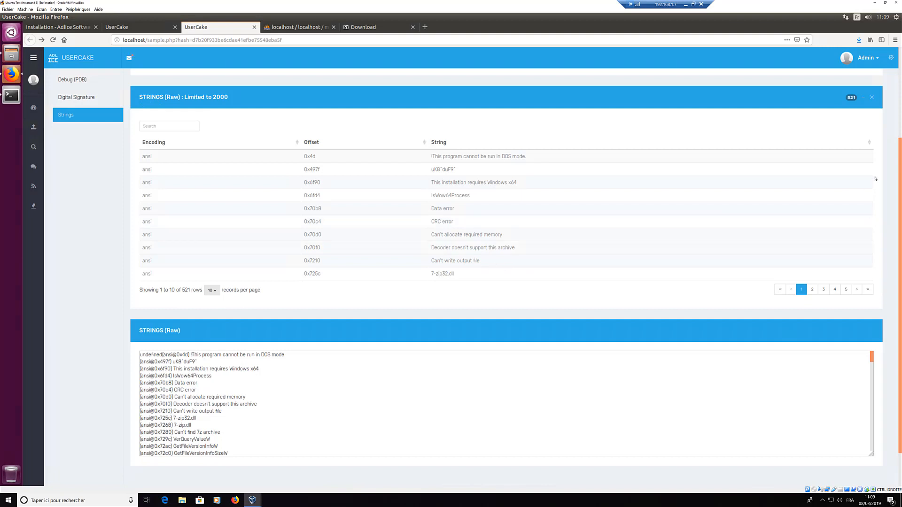
click(179, 126)
text(error)
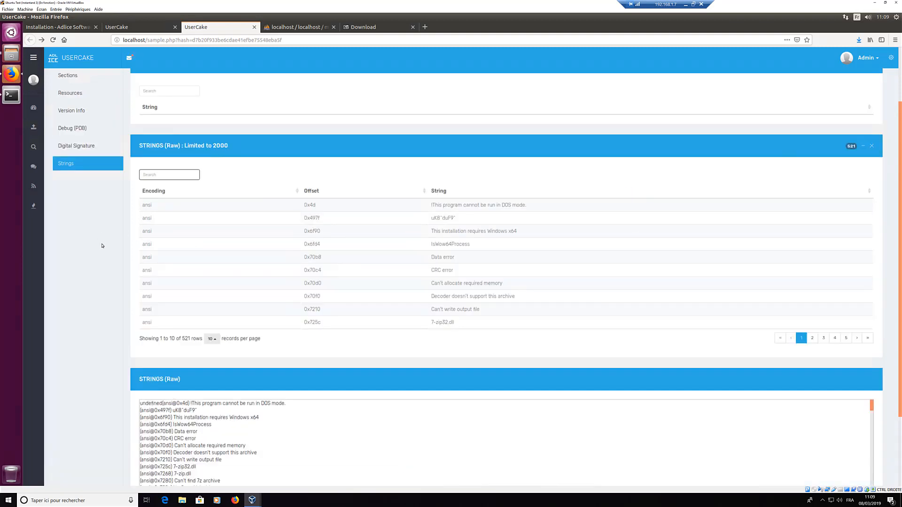
scroll(100, 251, down, 2)
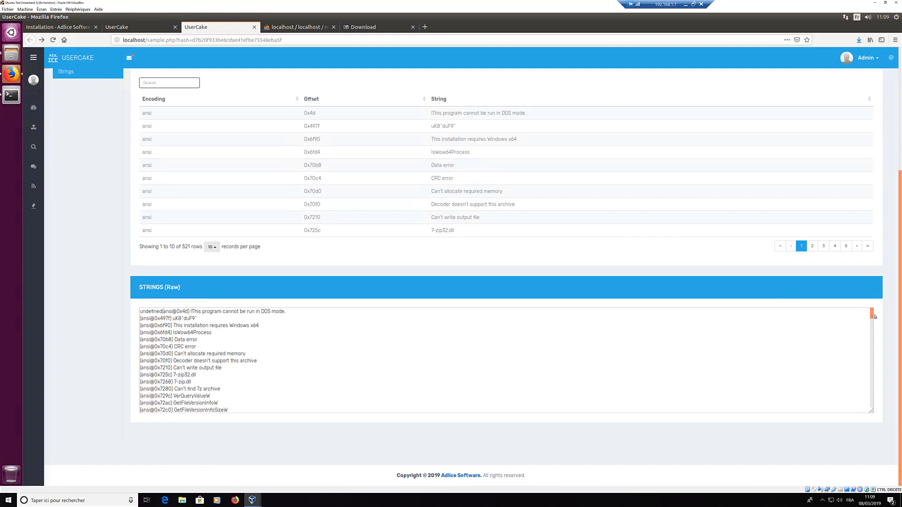
drag(875, 317, 873, 408)
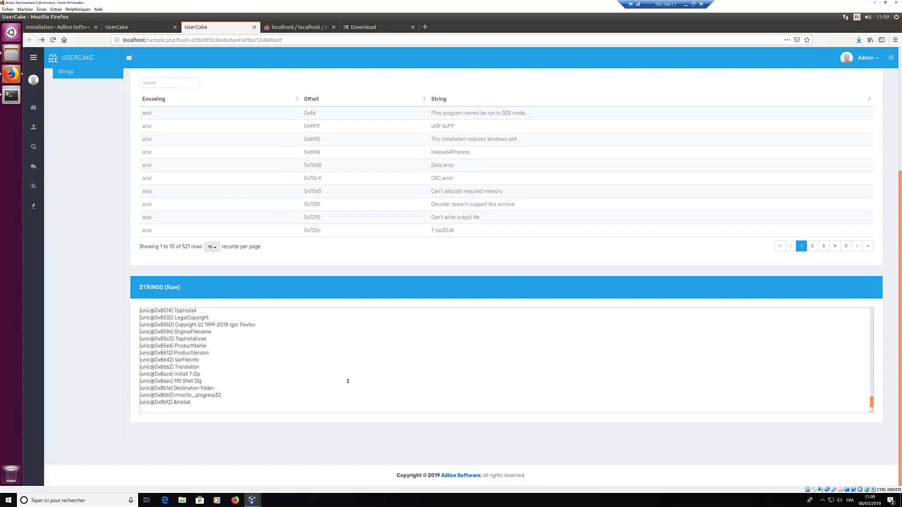
key(ctrl+a)
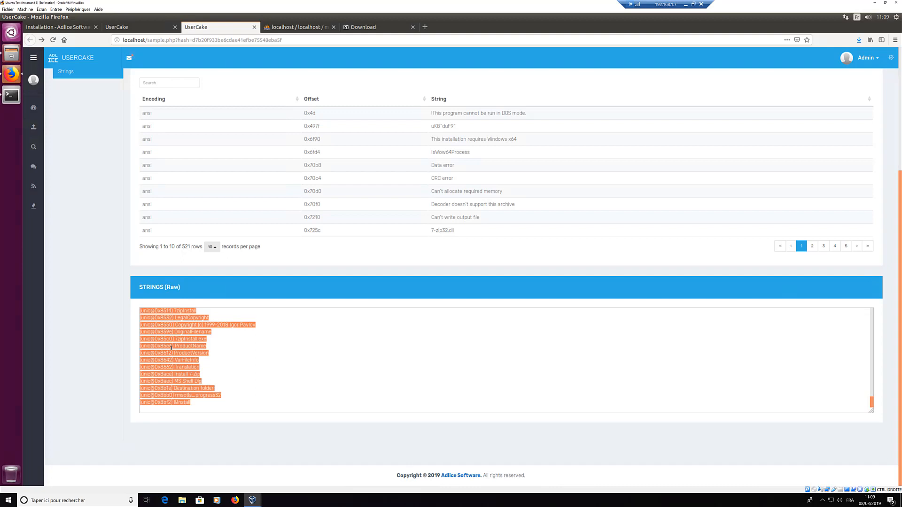
click(162, 376)
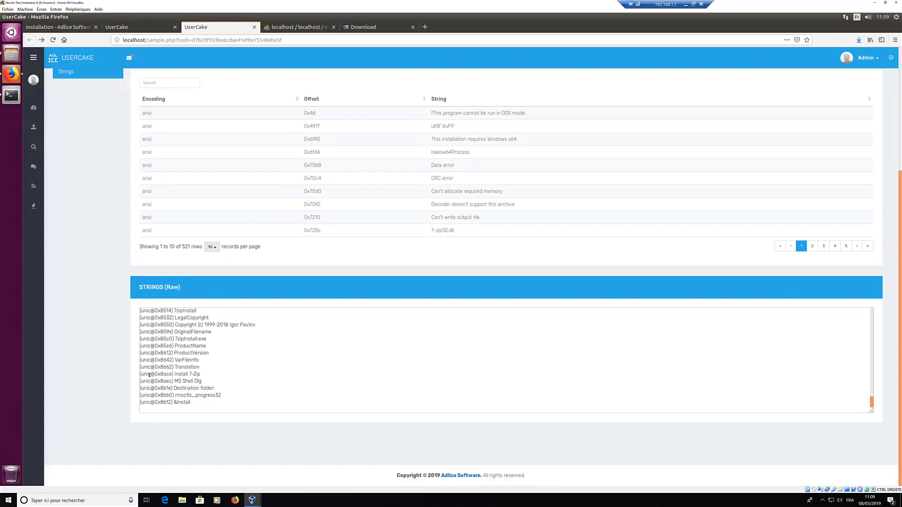
scroll(179, 369, up, 15)
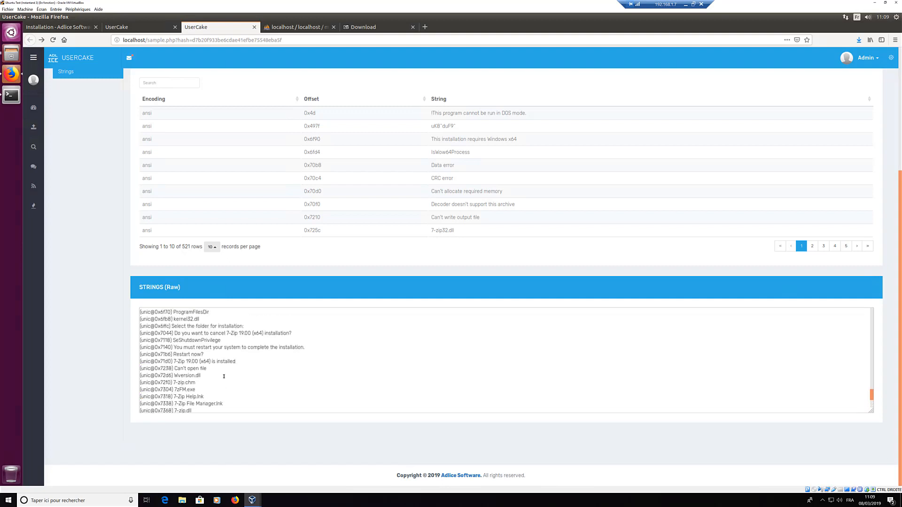
scroll(119, 203, up, 5)
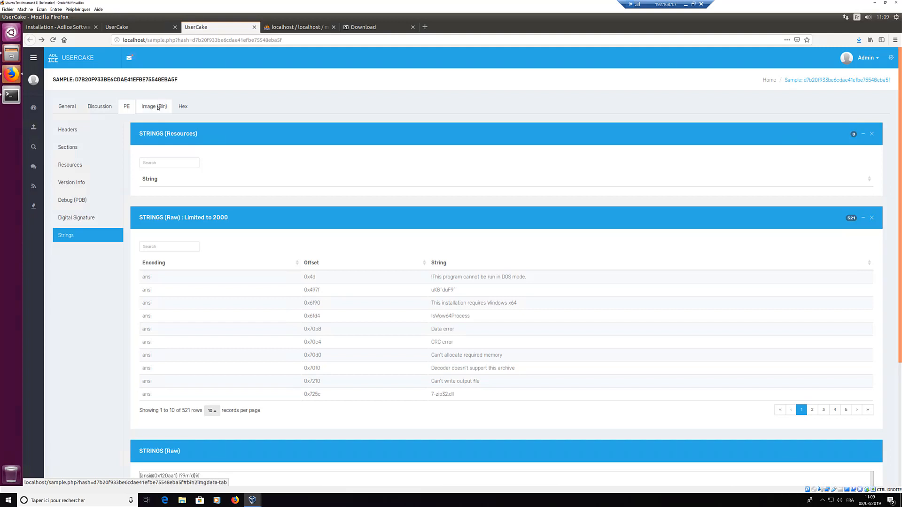
Step: Switch from Image (Bin) to Hex and scroll the 65536-byte dump starting at the MZ header
click(159, 107)
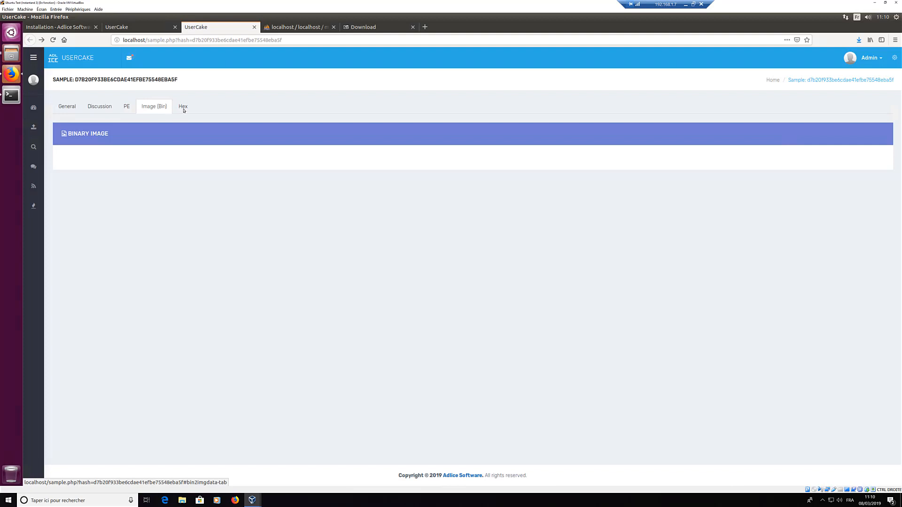
click(183, 109)
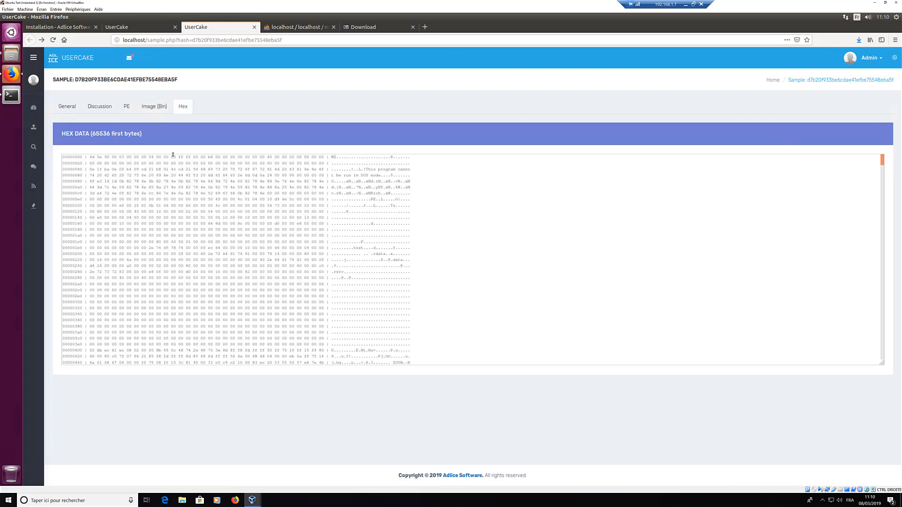
drag(92, 135, 100, 134)
click(886, 165)
drag(886, 198, 884, 245)
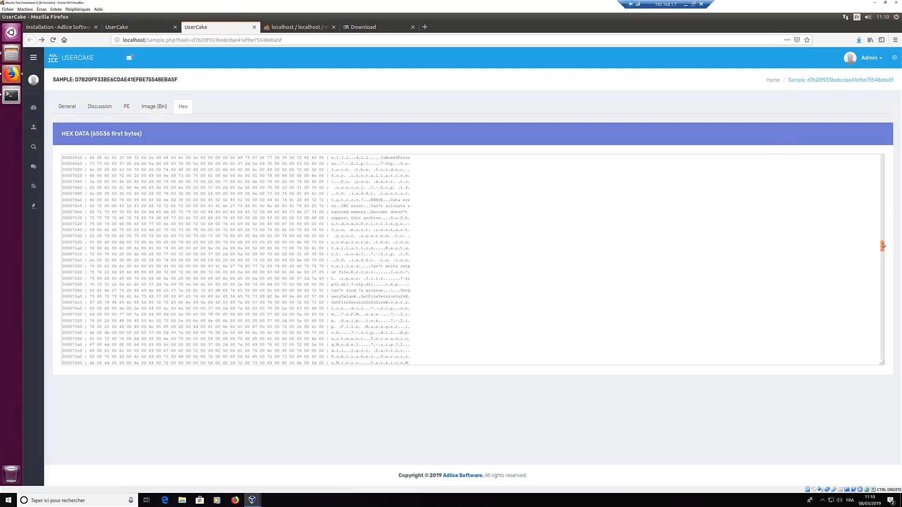
drag(882, 281, 884, 157)
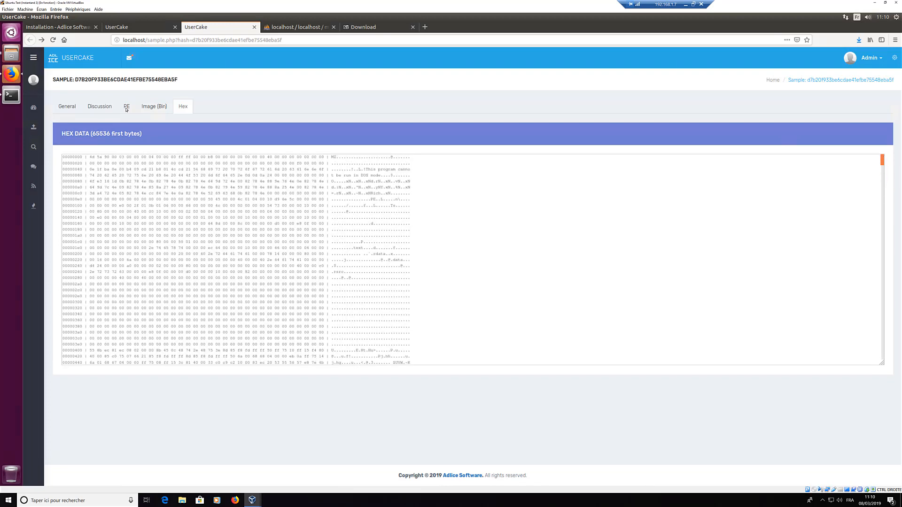
Step: Close the sample's tab and scroll the dashboard showing 7z1900-x64.exe, 1 repository file (1.45 MB)
click(63, 107)
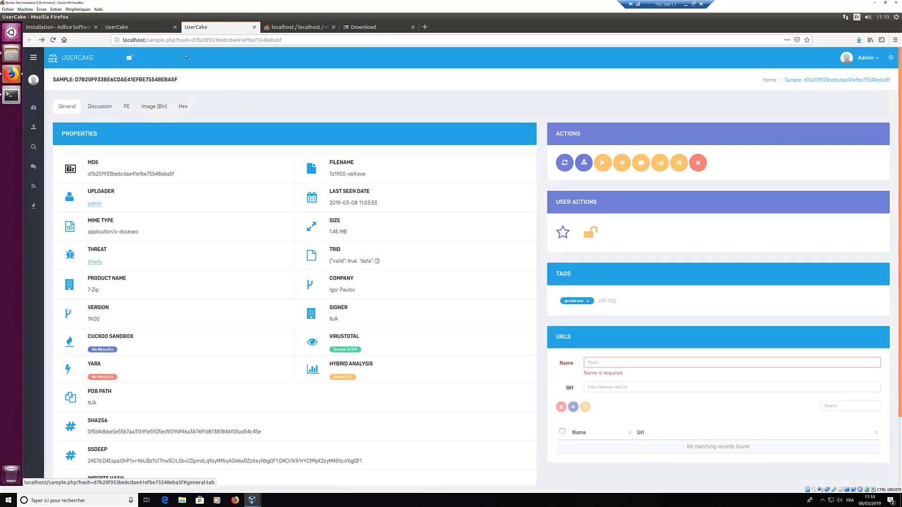
click(202, 40)
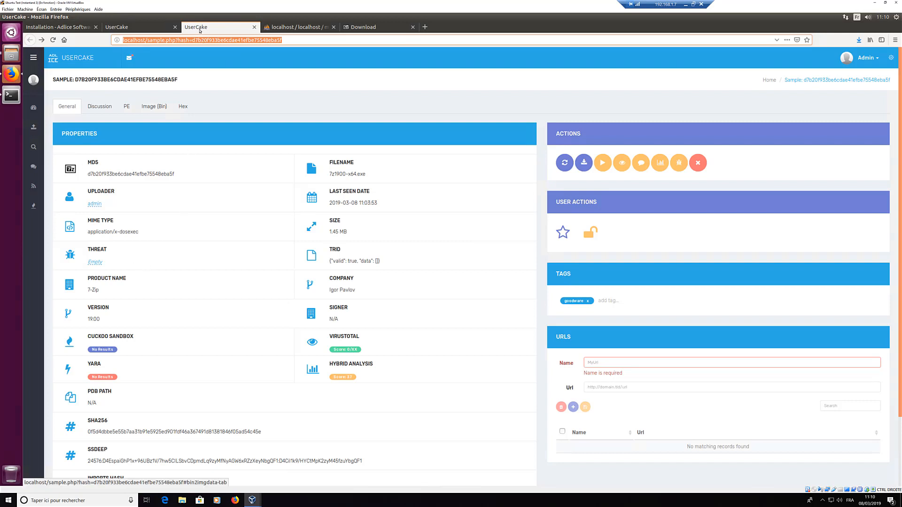
key(ctrl+w)
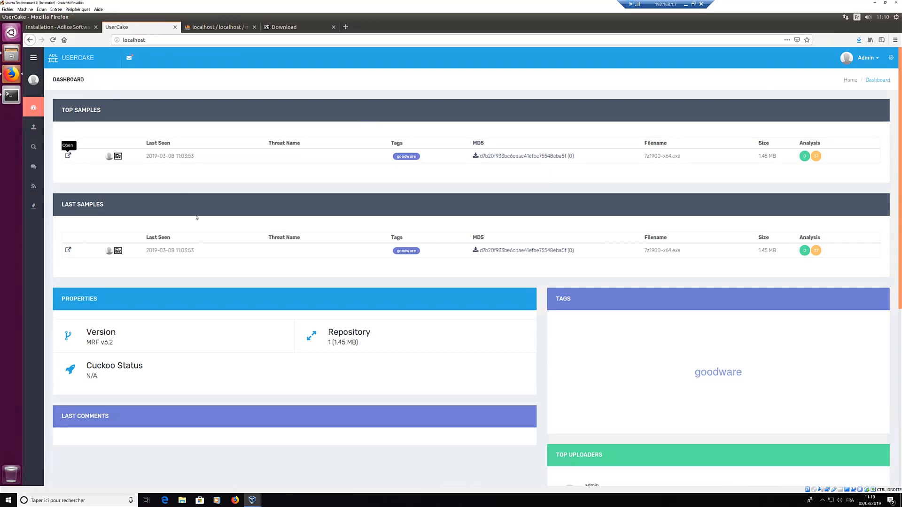
scroll(231, 273, down, 3)
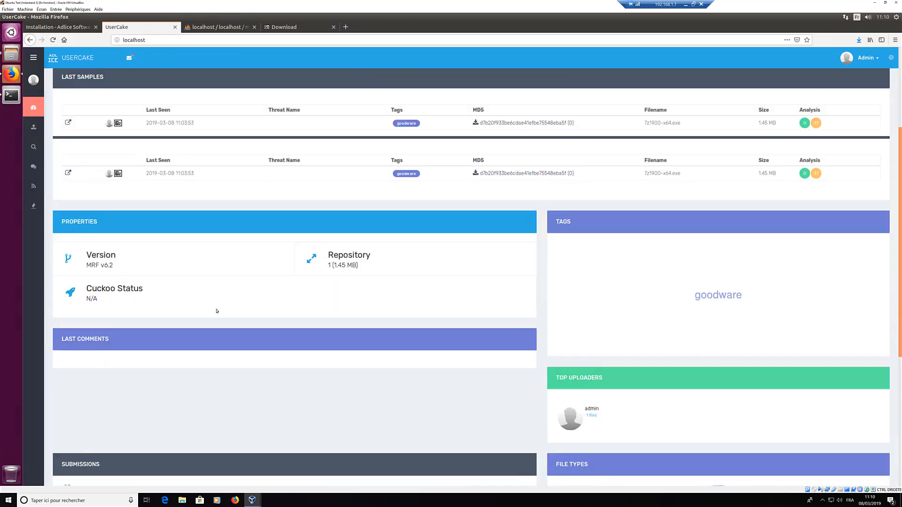
scroll(189, 305, down, 3)
mouse_move(41, 127)
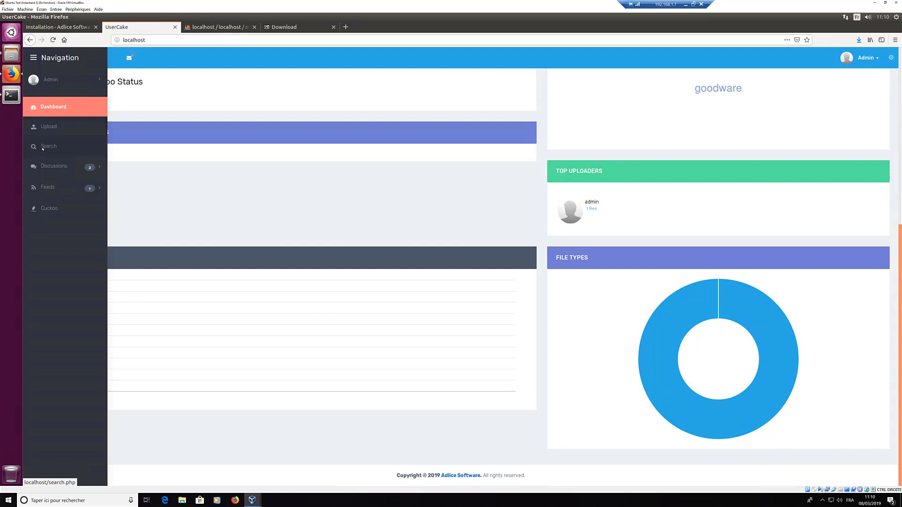
Step: Open Search from the Navigation sidebar to list the goodware-tagged 7z1900-x64.exe sample
click(48, 146)
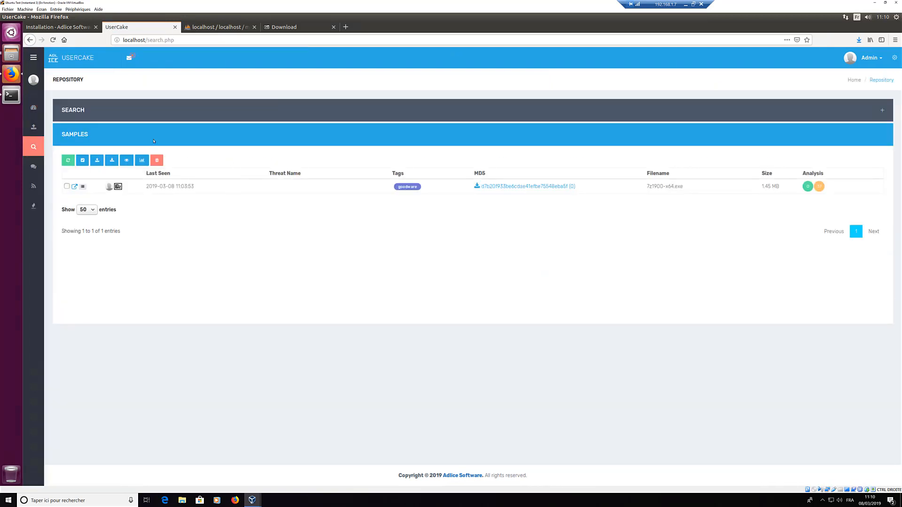
Step: Expand the search form and browse its magic, uploader, threat name, Cuckoo and VirusTotal filters
click(76, 112)
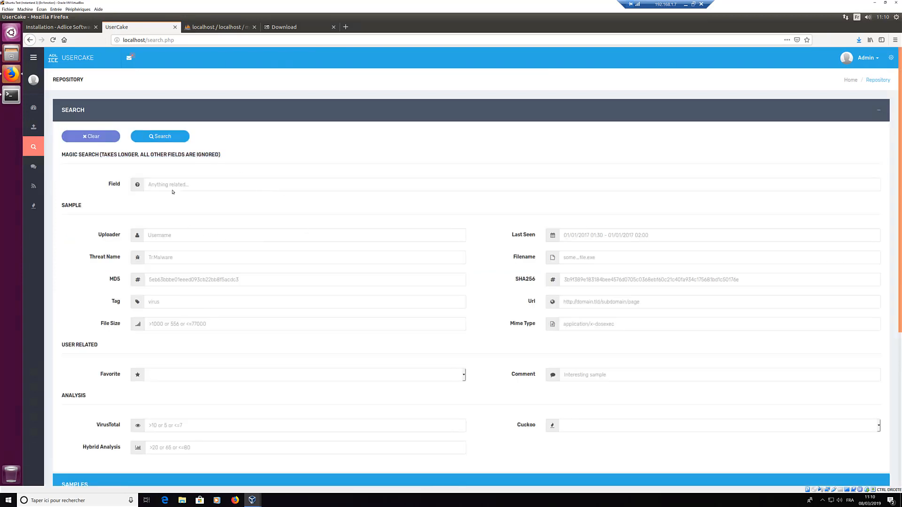
scroll(167, 229, down, 3)
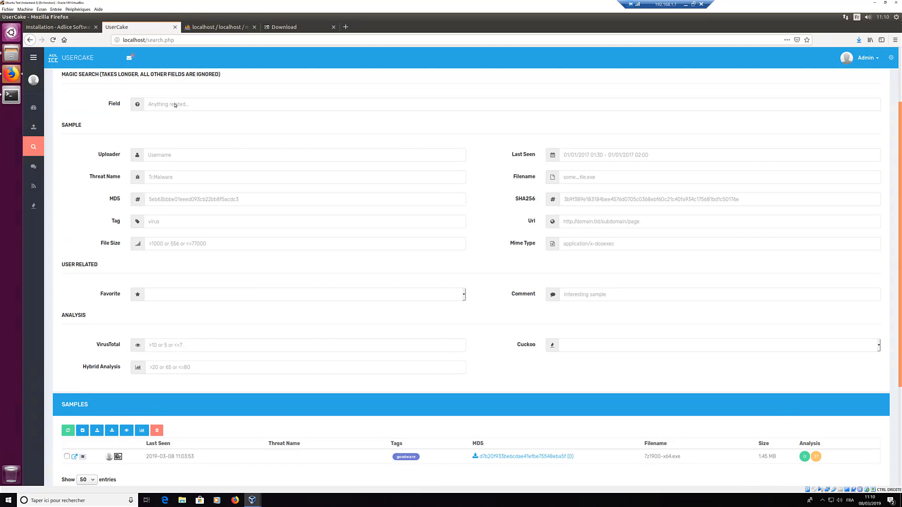
click(188, 106)
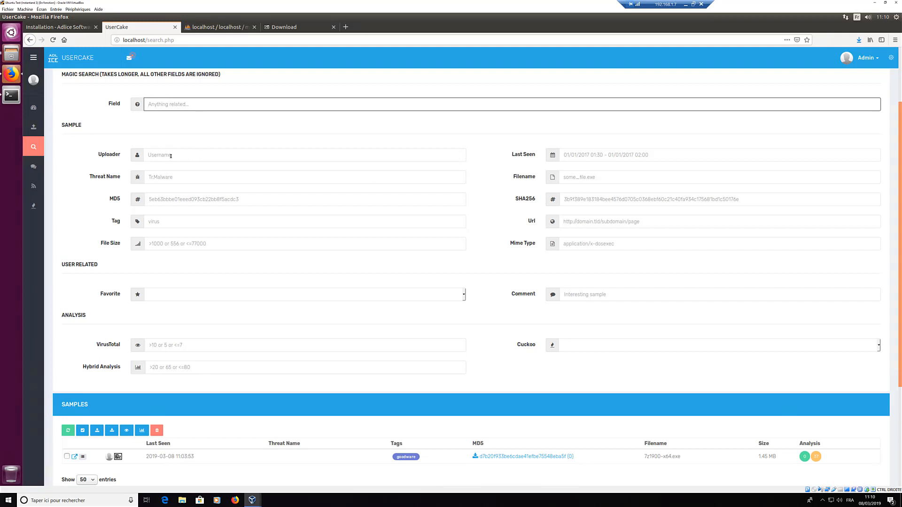
key(Tab)
scroll(171, 216, down, 1)
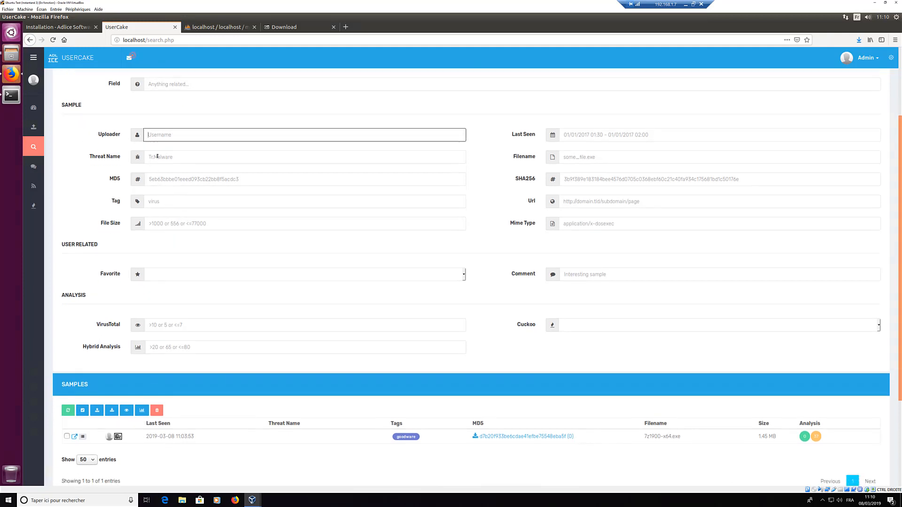
key(Tab)
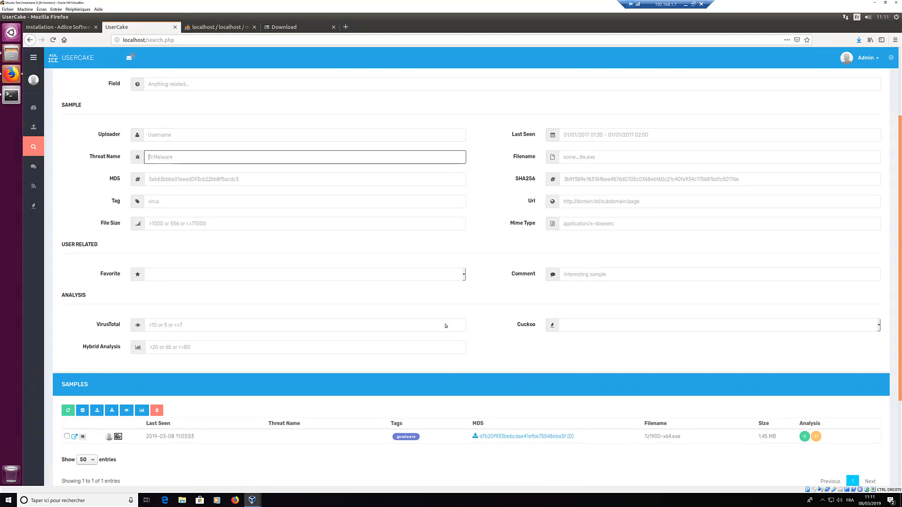
click(631, 326)
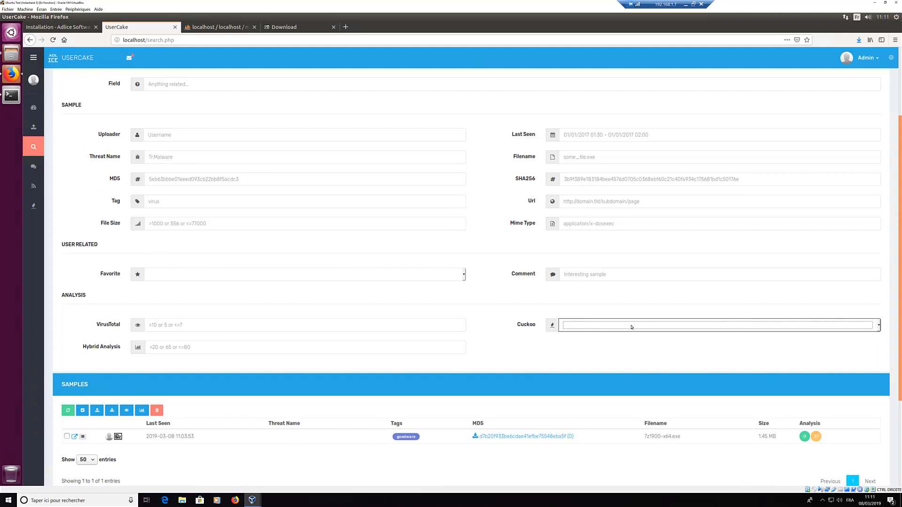
click(880, 325)
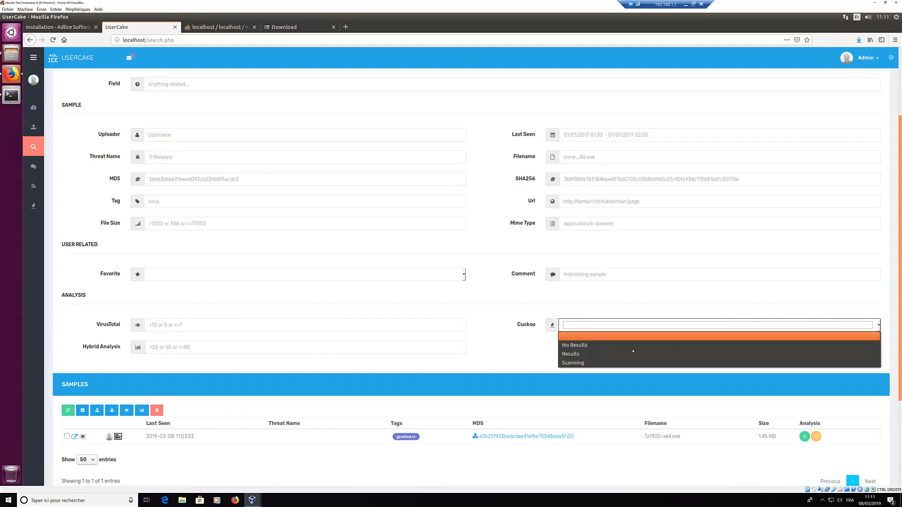
click(432, 336)
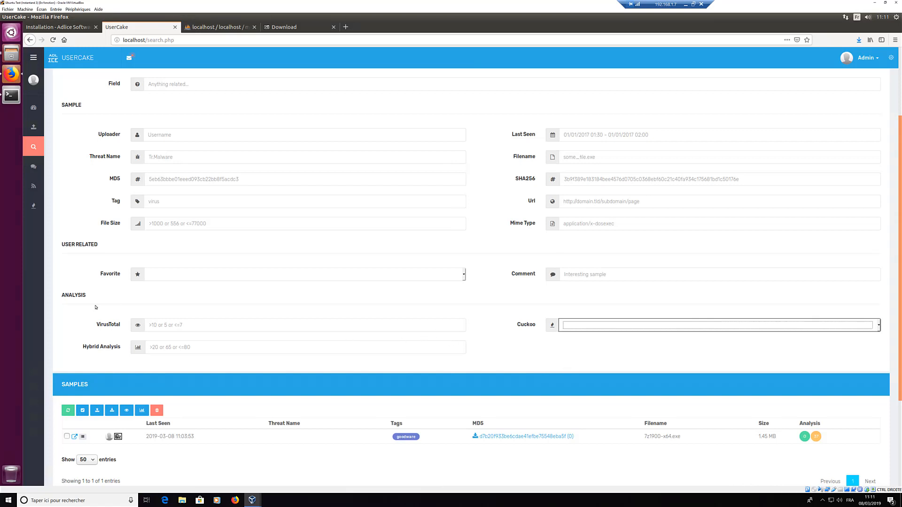
click(162, 326)
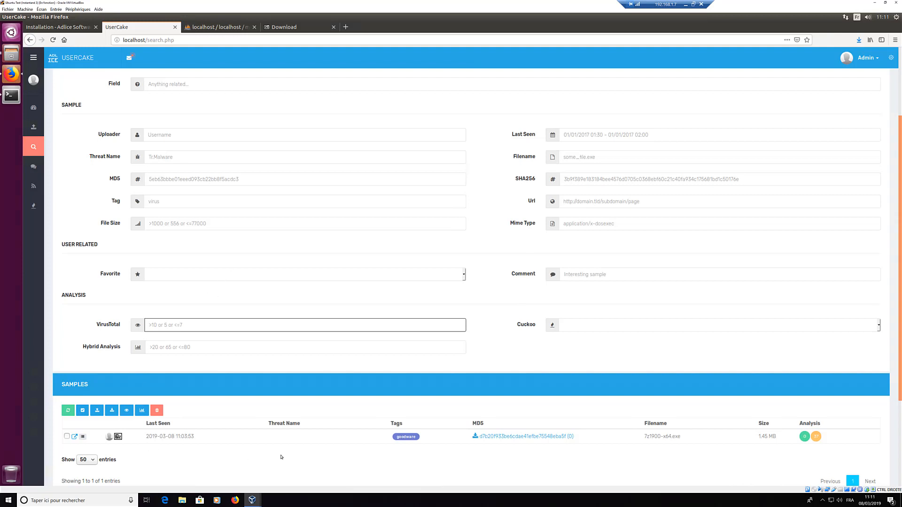
Step: Search for samples tagged 'goodware'
click(178, 200)
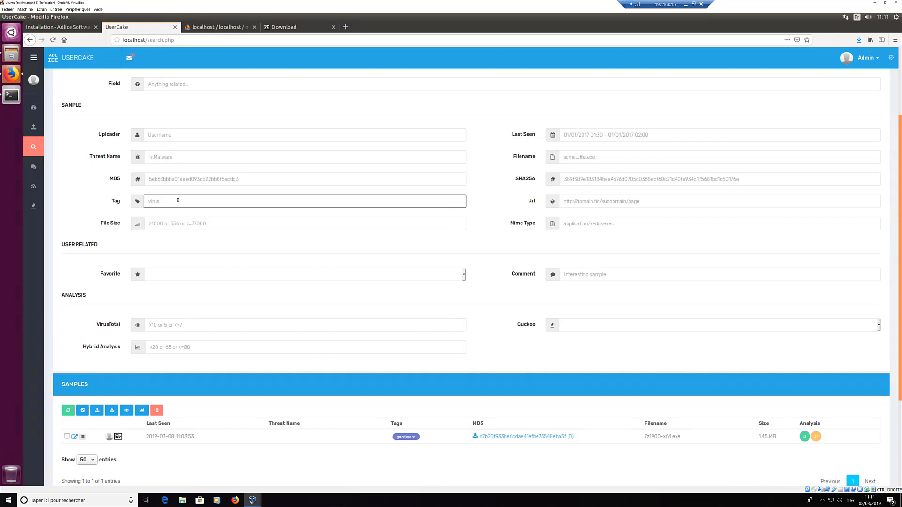
text(goodware)
scroll(160, 126, up, 3)
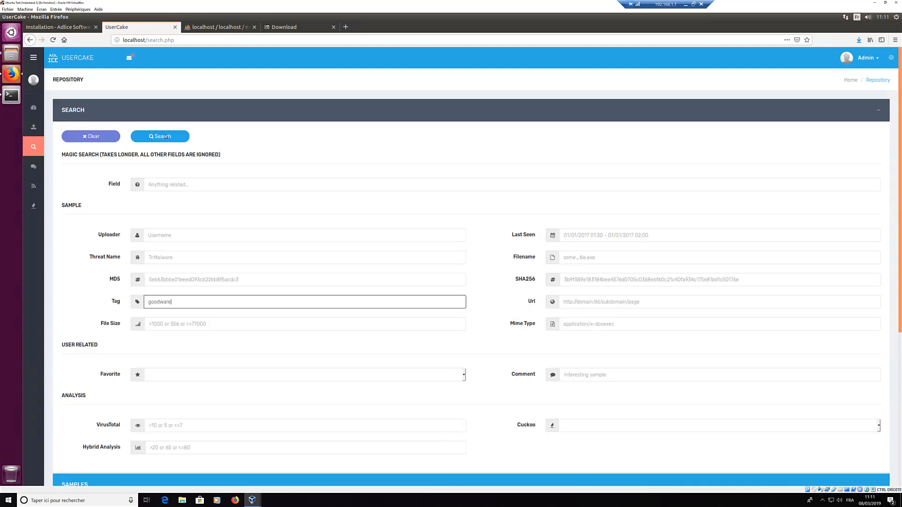
click(166, 137)
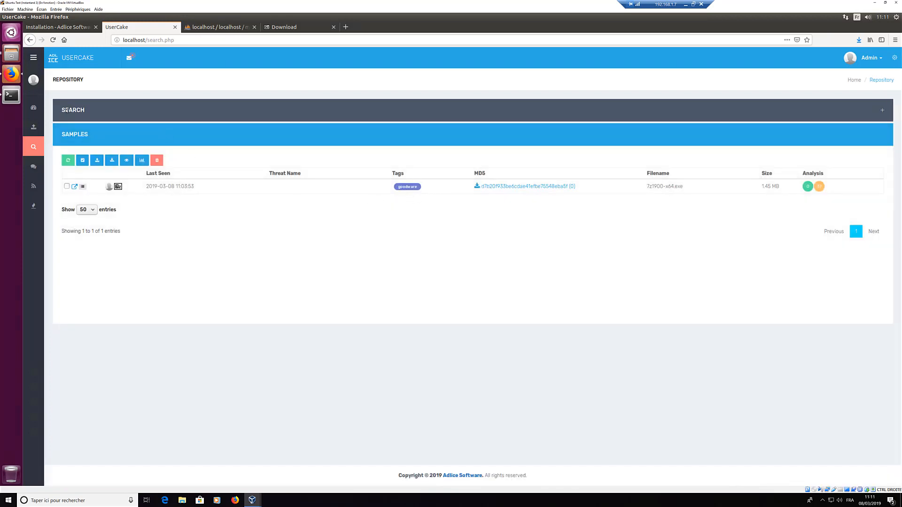
Step: Change the tag to 'goodware2' and search, getting no records
click(115, 114)
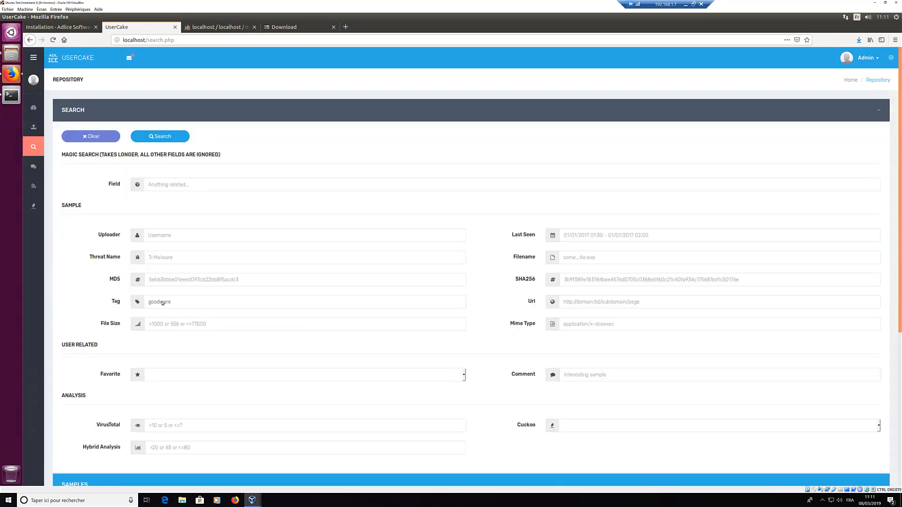
click(179, 300)
text(2)
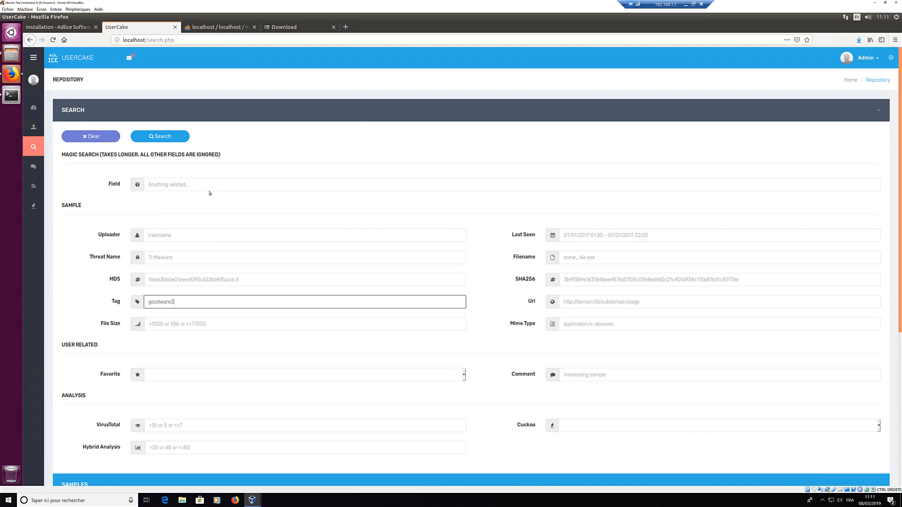
click(170, 136)
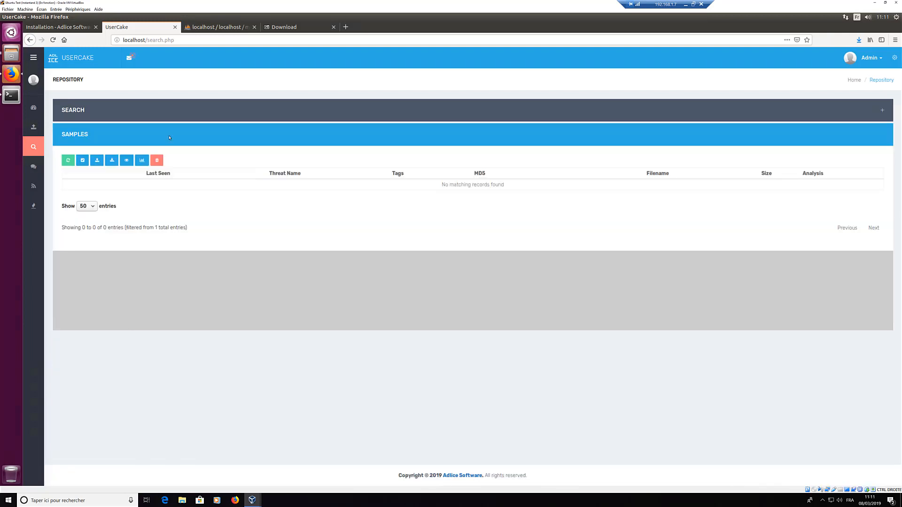
Step: Clear the filters and search again to list 7z1900-x64.exe (1.45 MB)
click(86, 110)
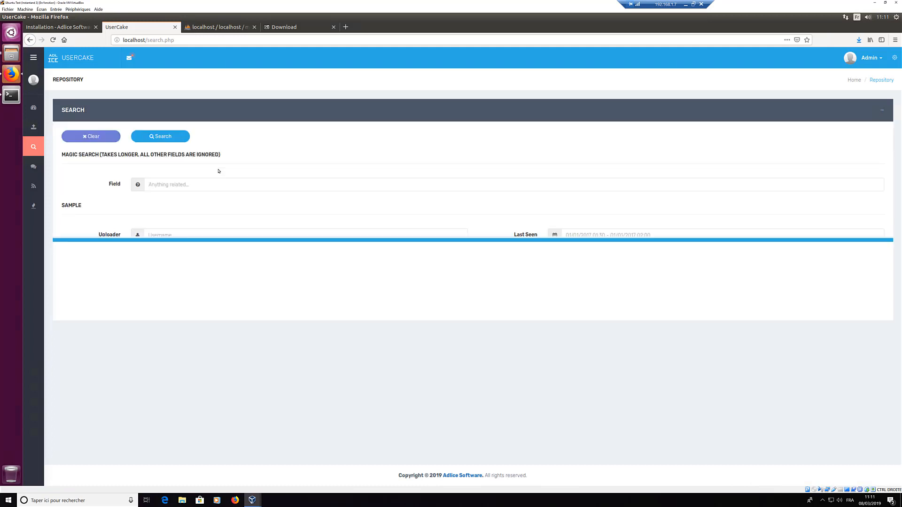
click(80, 137)
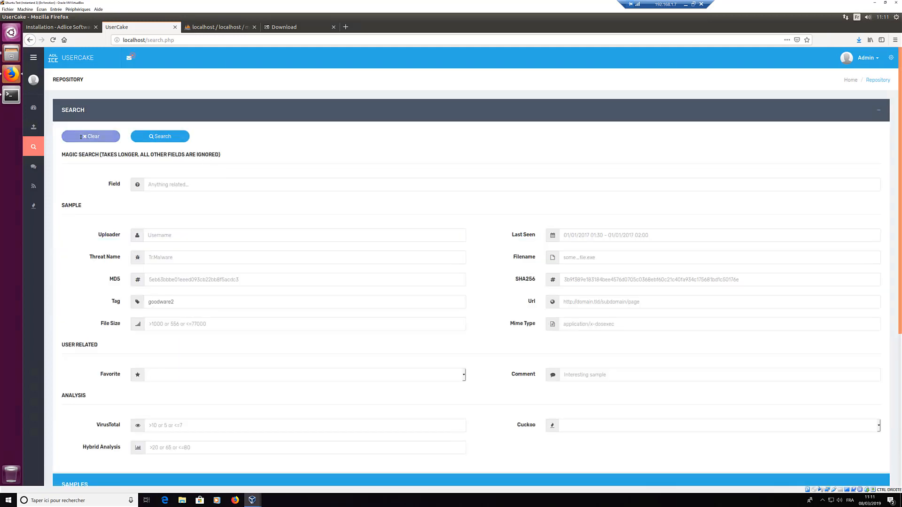
click(151, 137)
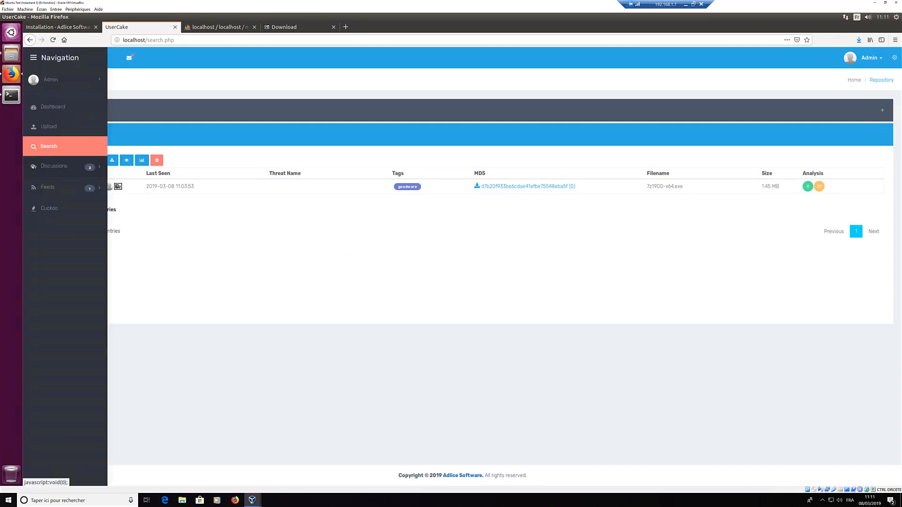
Step: Browse Discussions to see the empty Last Discussions table with 0 entries
click(33, 167)
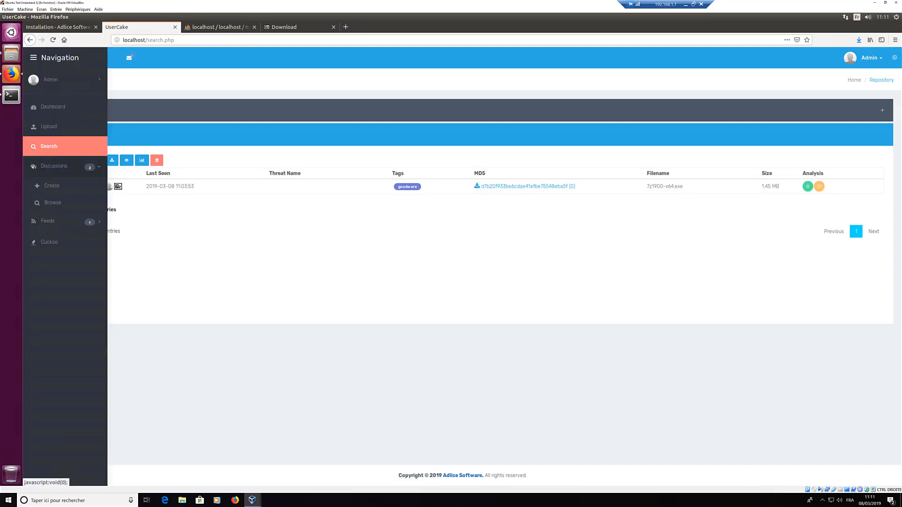
click(51, 204)
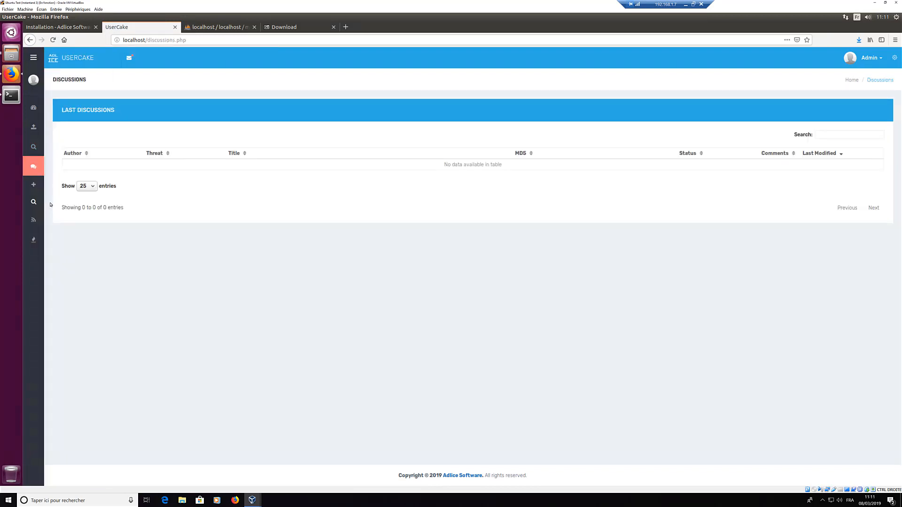
mouse_move(36, 166)
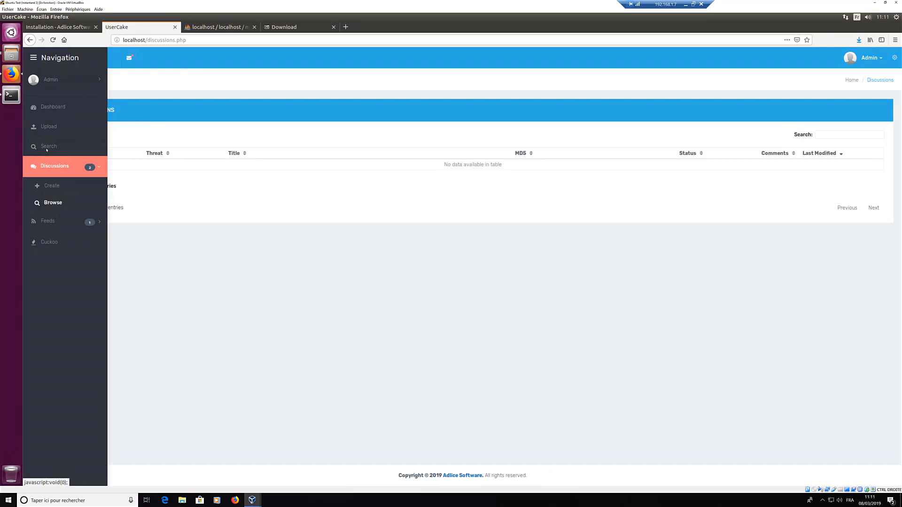
click(49, 187)
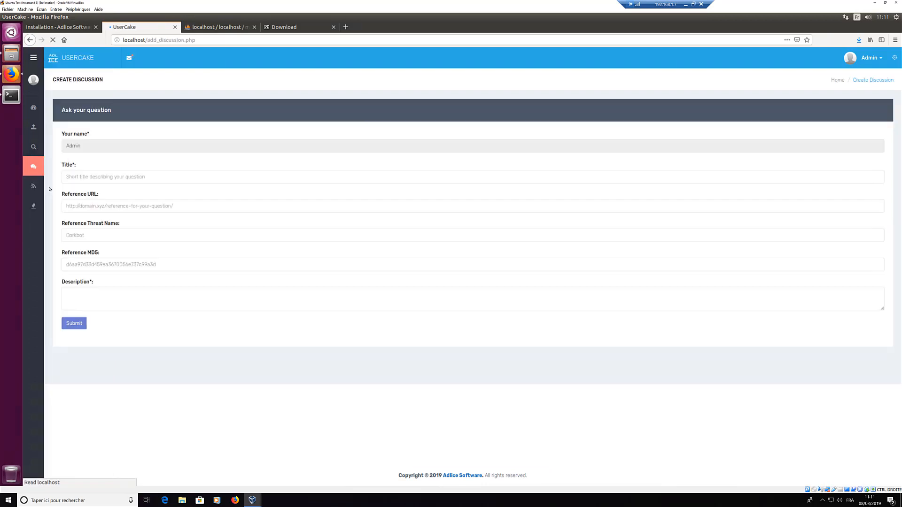
click(149, 177)
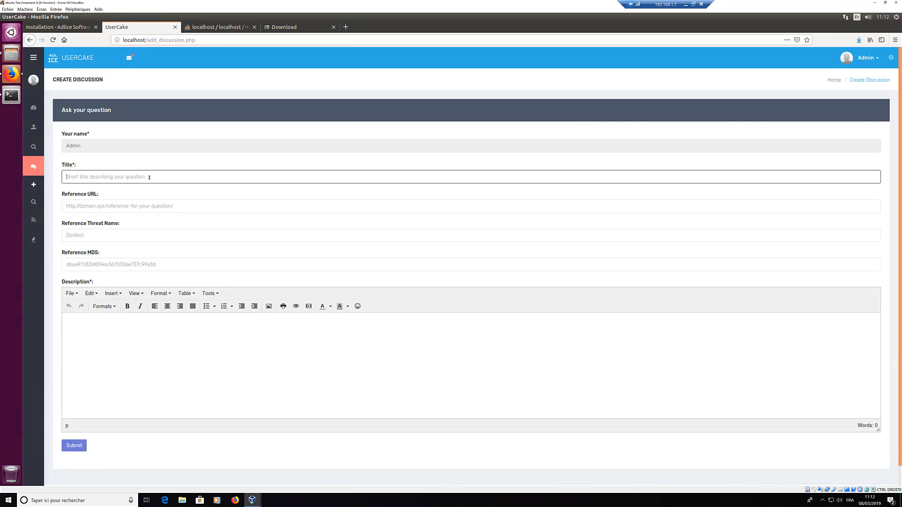
text(I need for a sample of Ransomware)
click(113, 203)
text(http:/)
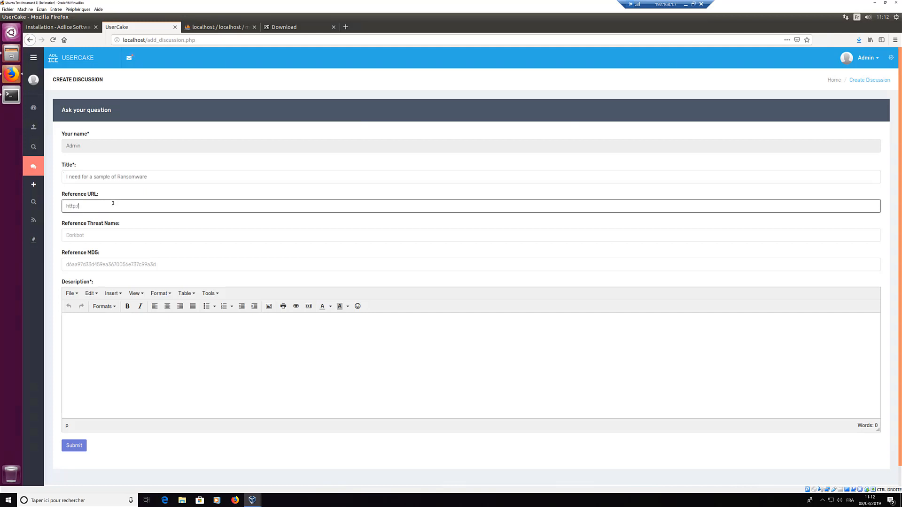
text(/google.com)
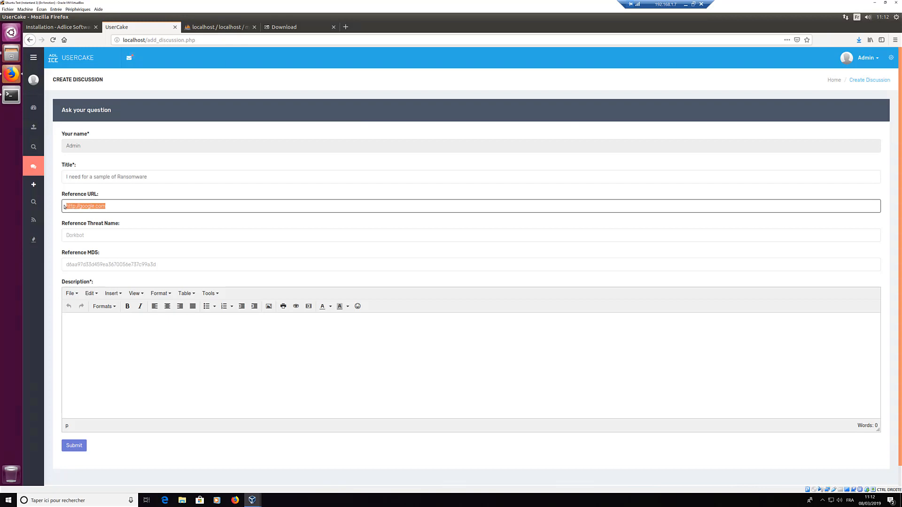
Step: Type 'Ransom' into the Reference Threat Name field, replacing the Dorkbot placeholder
click(94, 237)
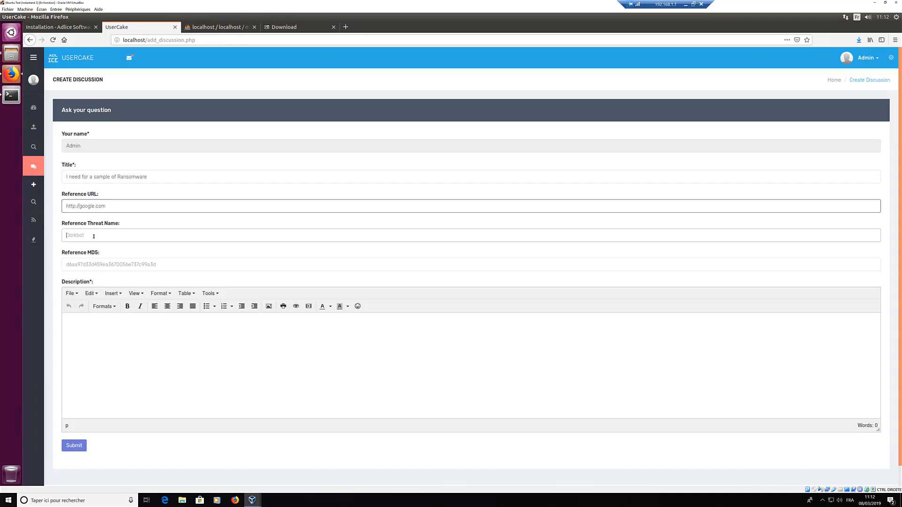
text(Ran)
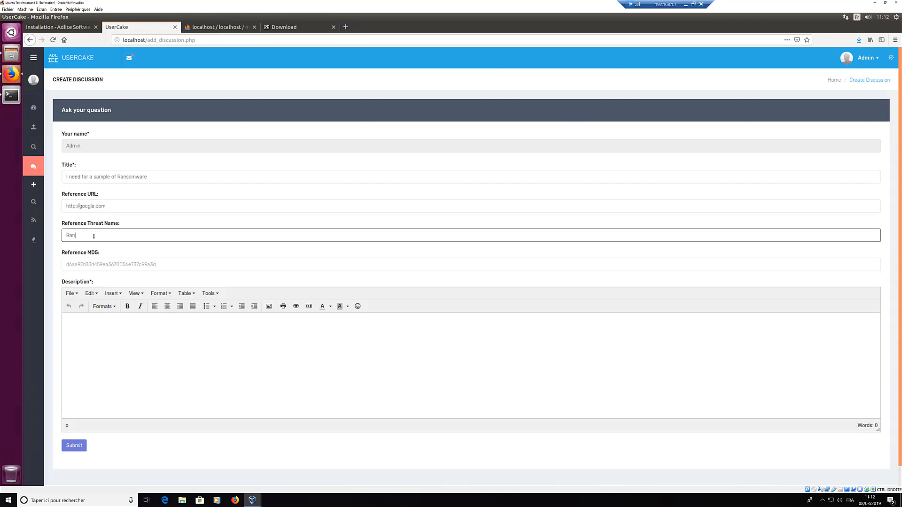
text(som.Wcry)
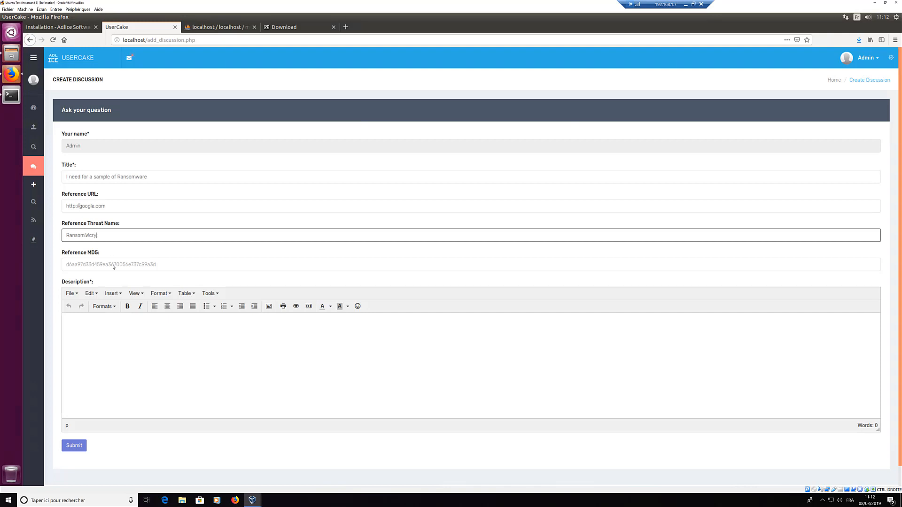
Step: Enter the placeholder MD5 'aaaaaaaaaaaaaaaaaaaaaaaa' and the description 'I'm looking for that sample'
click(84, 265)
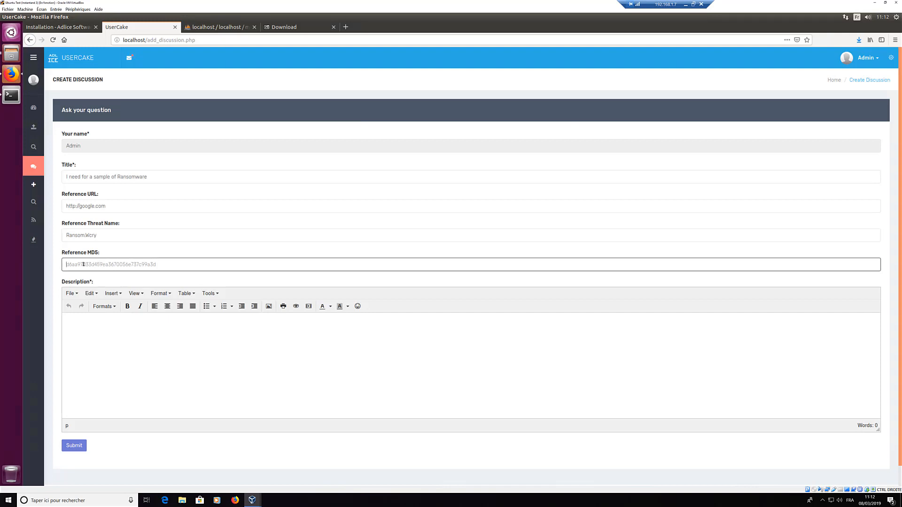
text(aaaaaaaaaaaaaaaaaaaaaaaa)
click(194, 355)
text(I'm)
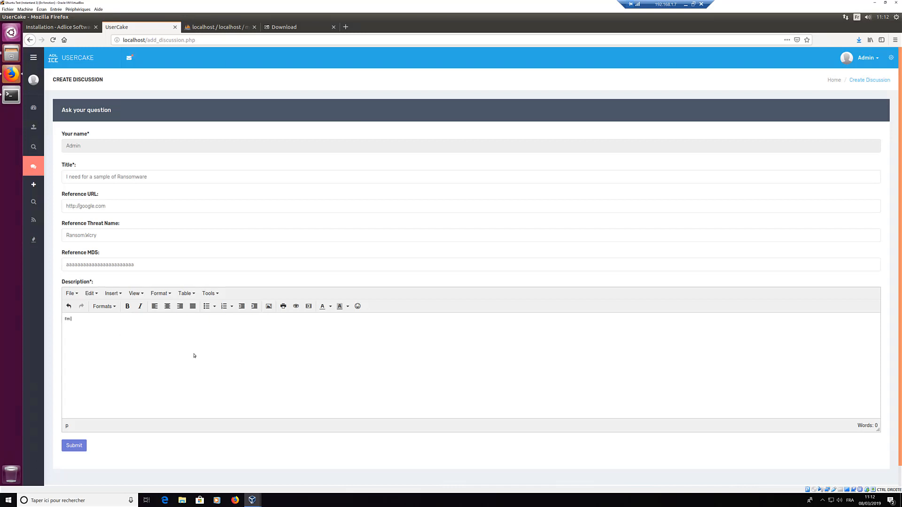
text( looking for that sample.)
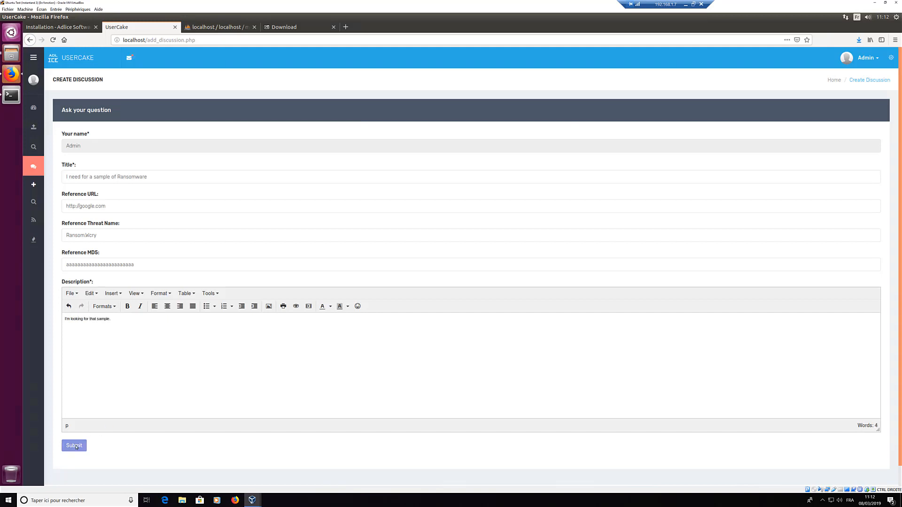
Step: Submit the 'I need for a sample of Ransomware' request, then open it from Discussions > Browse in a new tab
click(76, 446)
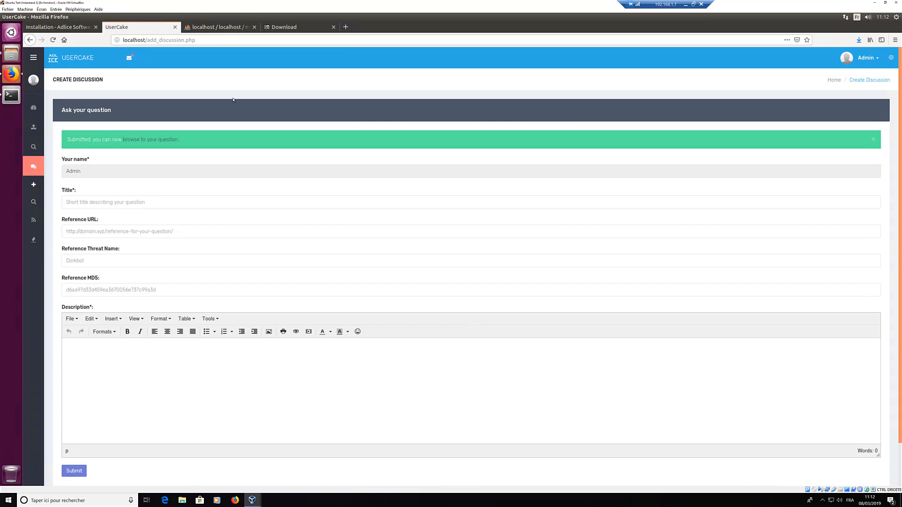
click(153, 140)
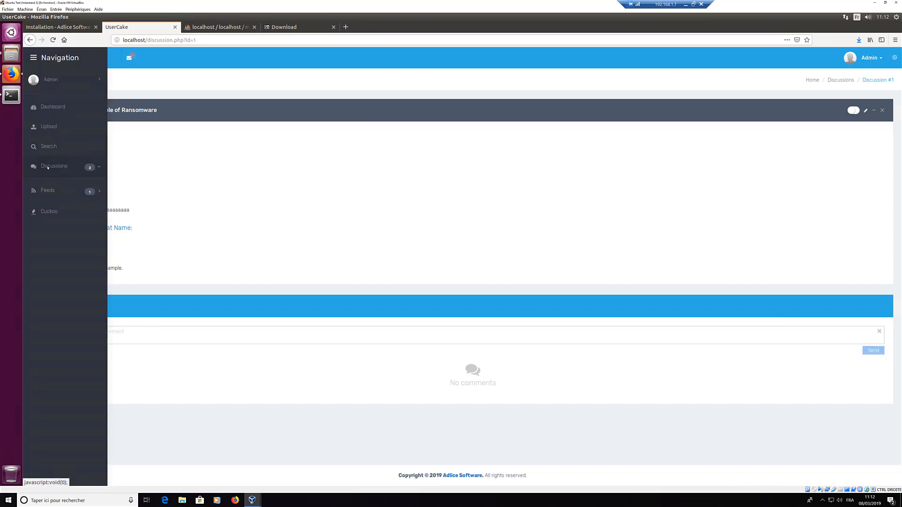
click(48, 167)
click(48, 205)
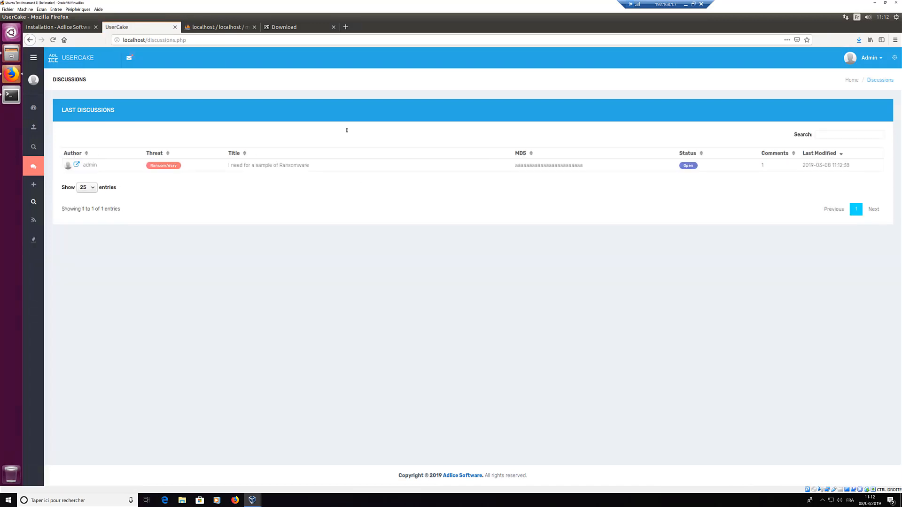
click(78, 165)
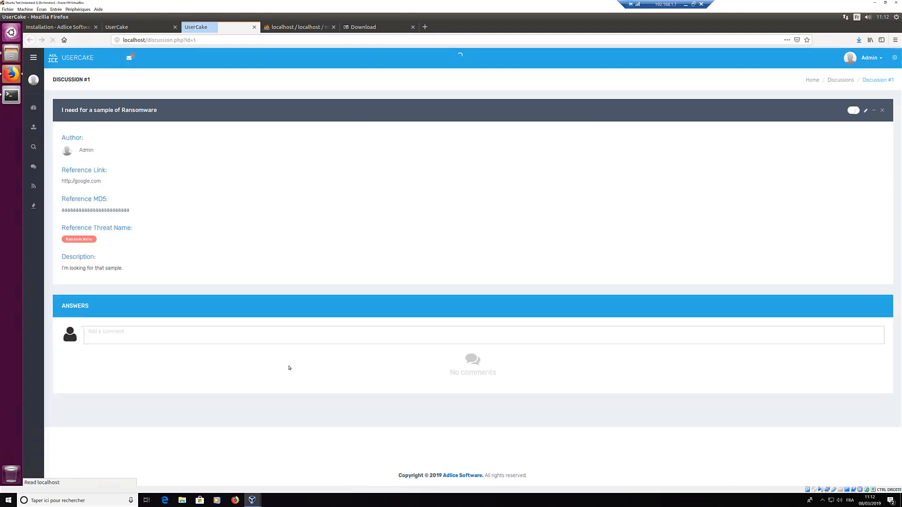
Step: Post the reply 'I got it: here it is: sample link' and mark Discussion #1 resolved
click(136, 335)
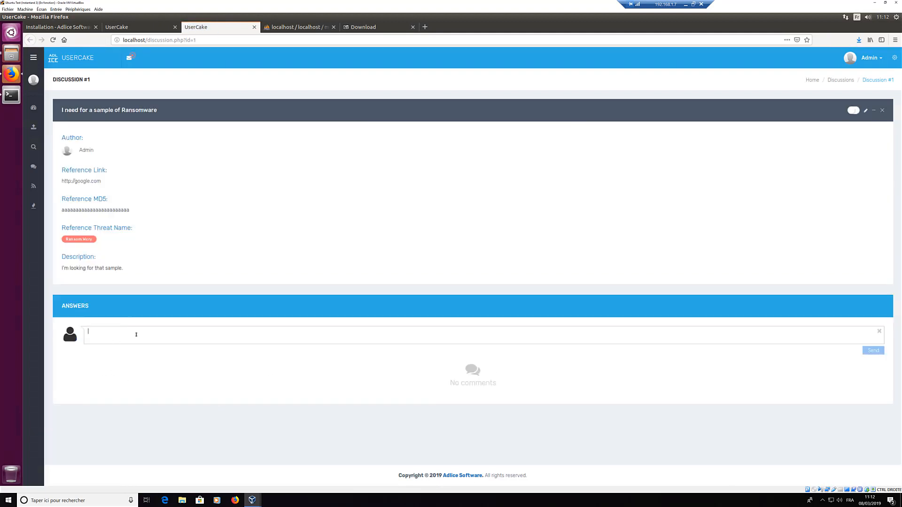
text(I got it: here it is)
text(: sample link.)
click(873, 351)
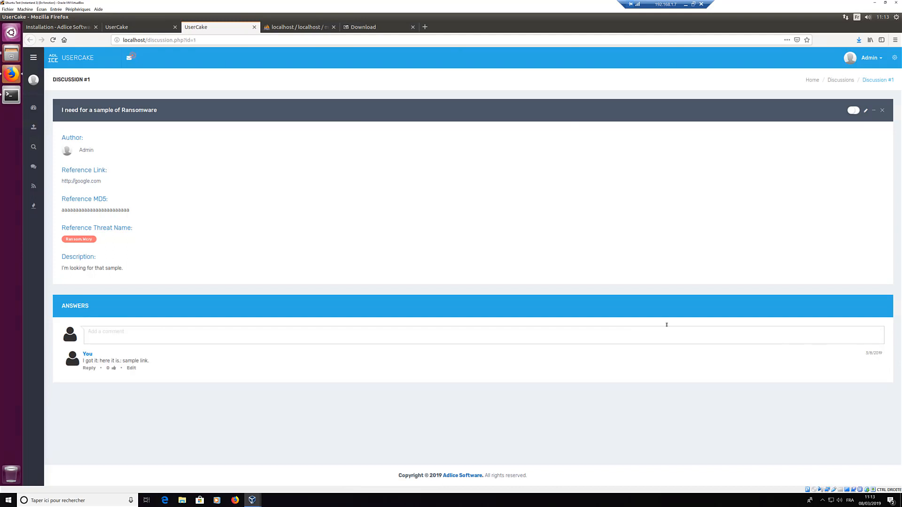
click(854, 110)
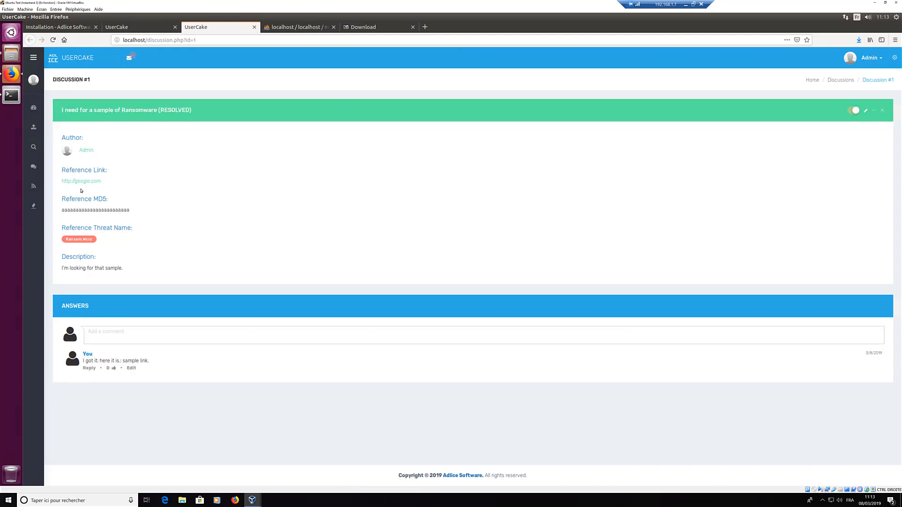
Step: Reopen Discussions > Browse to see the request listed as Resolved, then expand the Feeds section
mouse_move(36, 144)
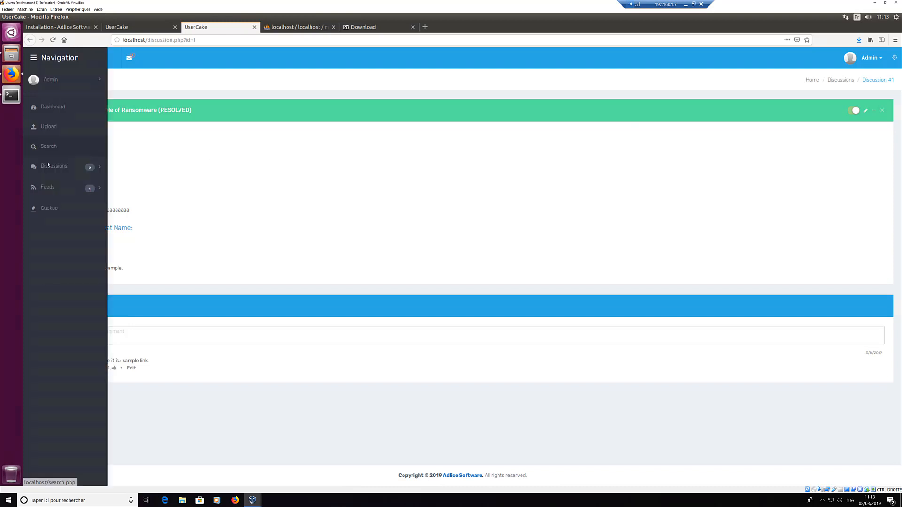
click(53, 166)
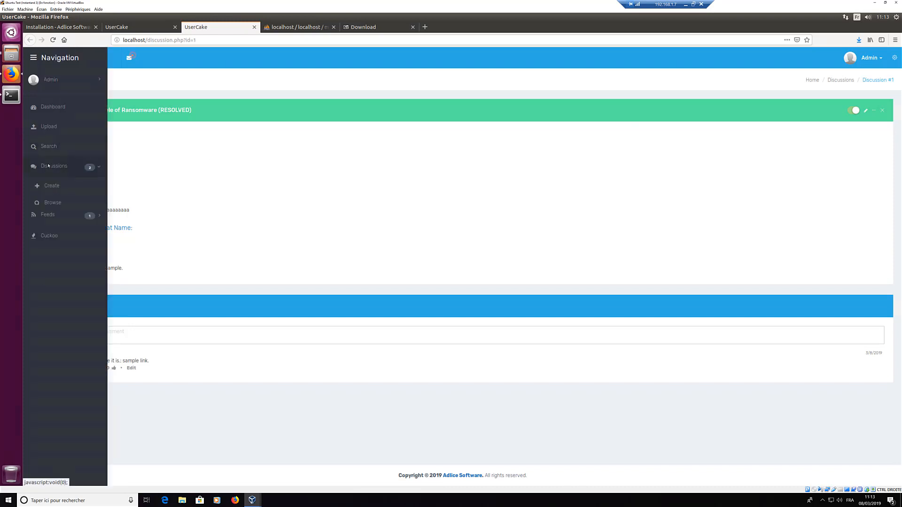
click(52, 203)
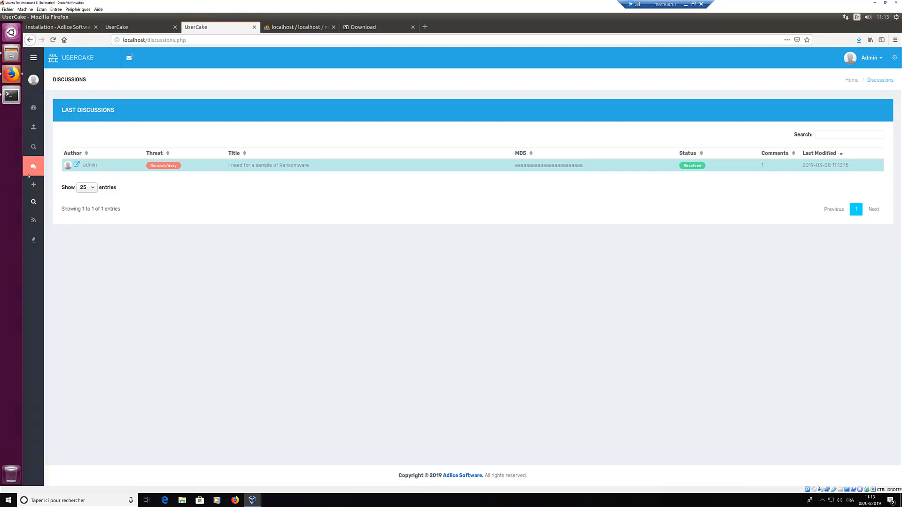
mouse_move(28, 175)
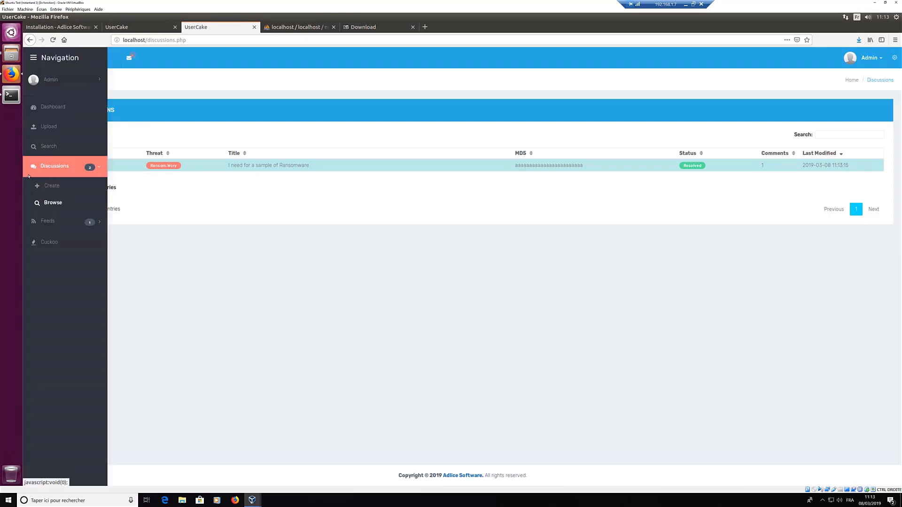
click(46, 223)
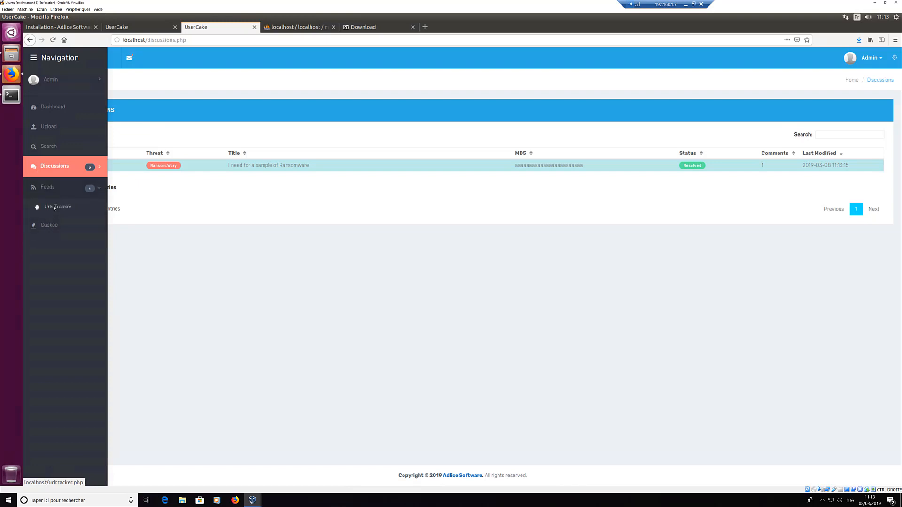
Step: Open Feeds > Urls Tracker, showing an empty trackers table
click(55, 208)
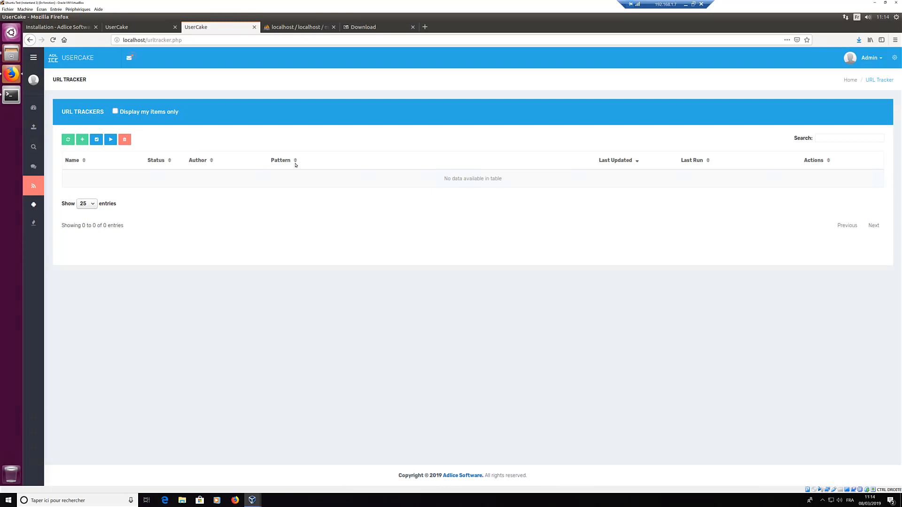
Step: Open the Cuckoo page and dismiss its DataTables error alerts, blocking further dialogs from the page
mouse_move(34, 224)
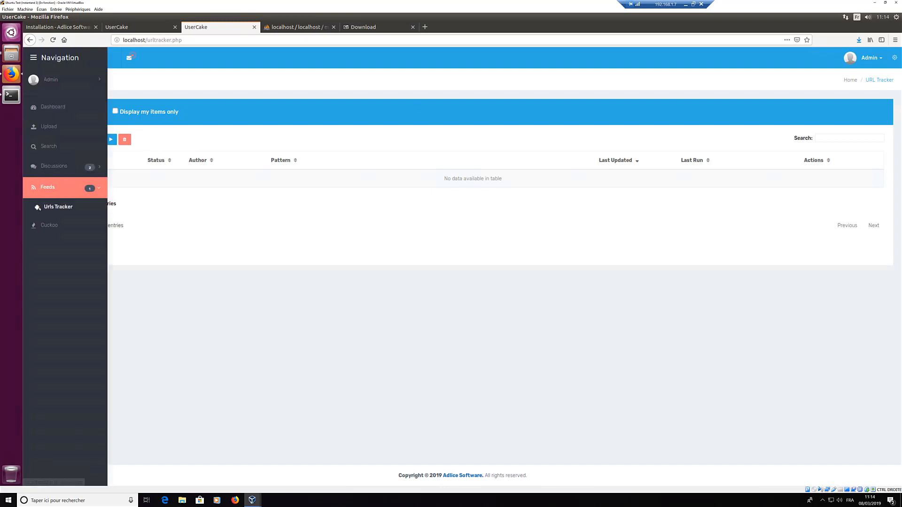
click(47, 226)
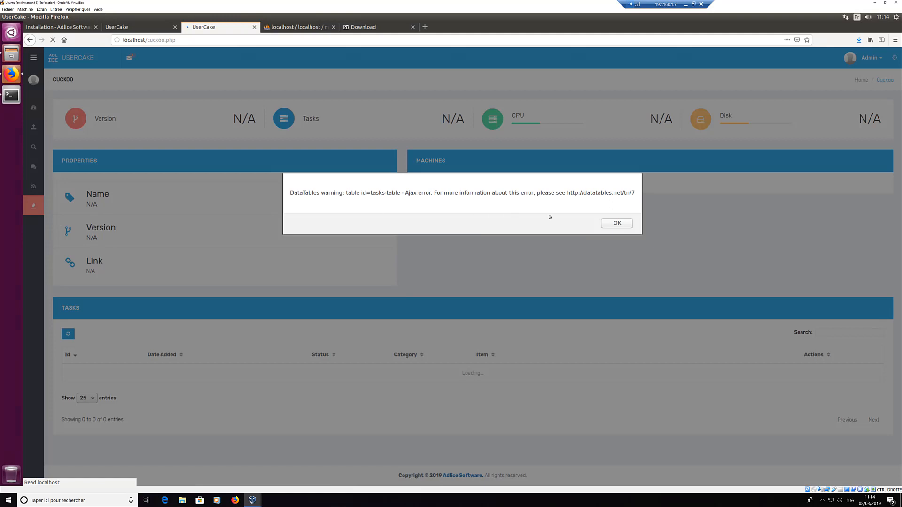
click(617, 223)
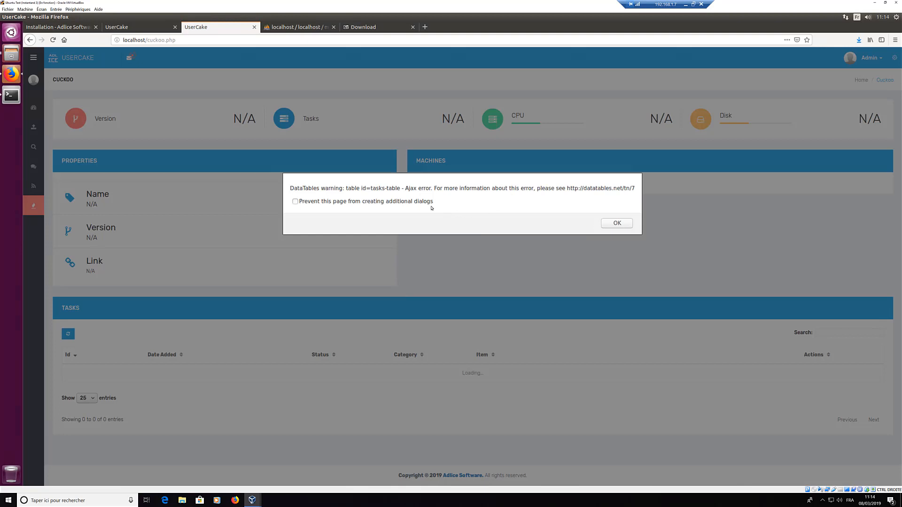
click(382, 203)
click(619, 224)
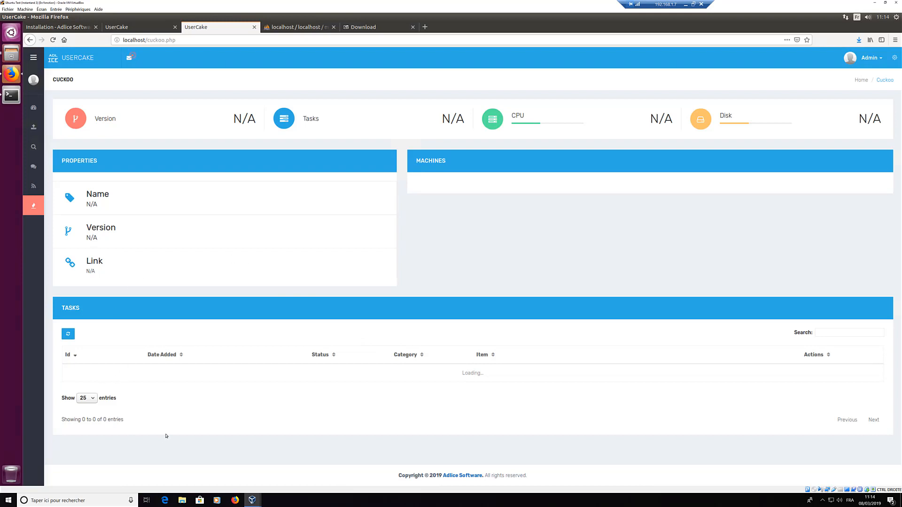
Step: Go to the Dashboard from the sidebar
mouse_move(35, 109)
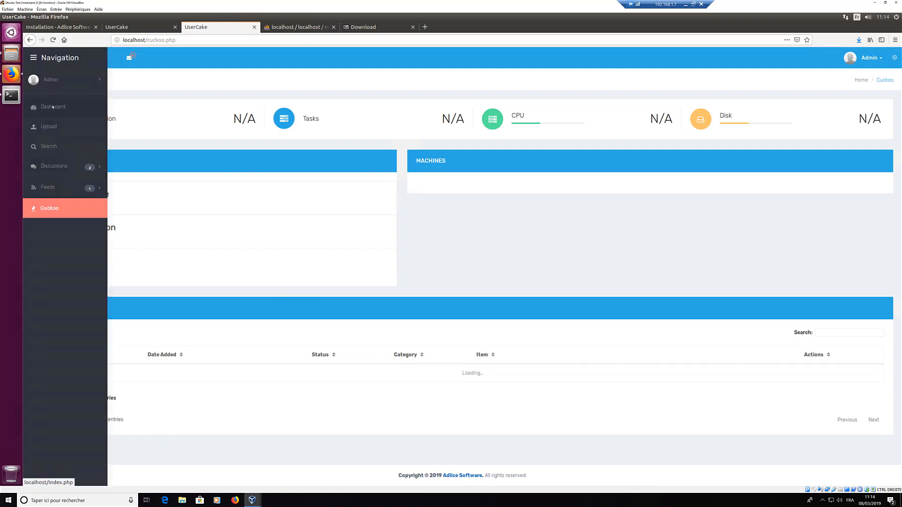
click(53, 107)
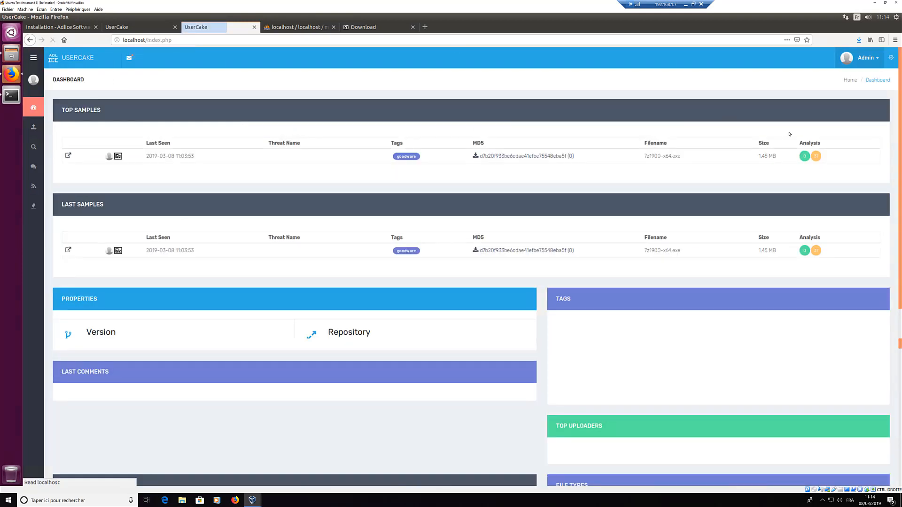